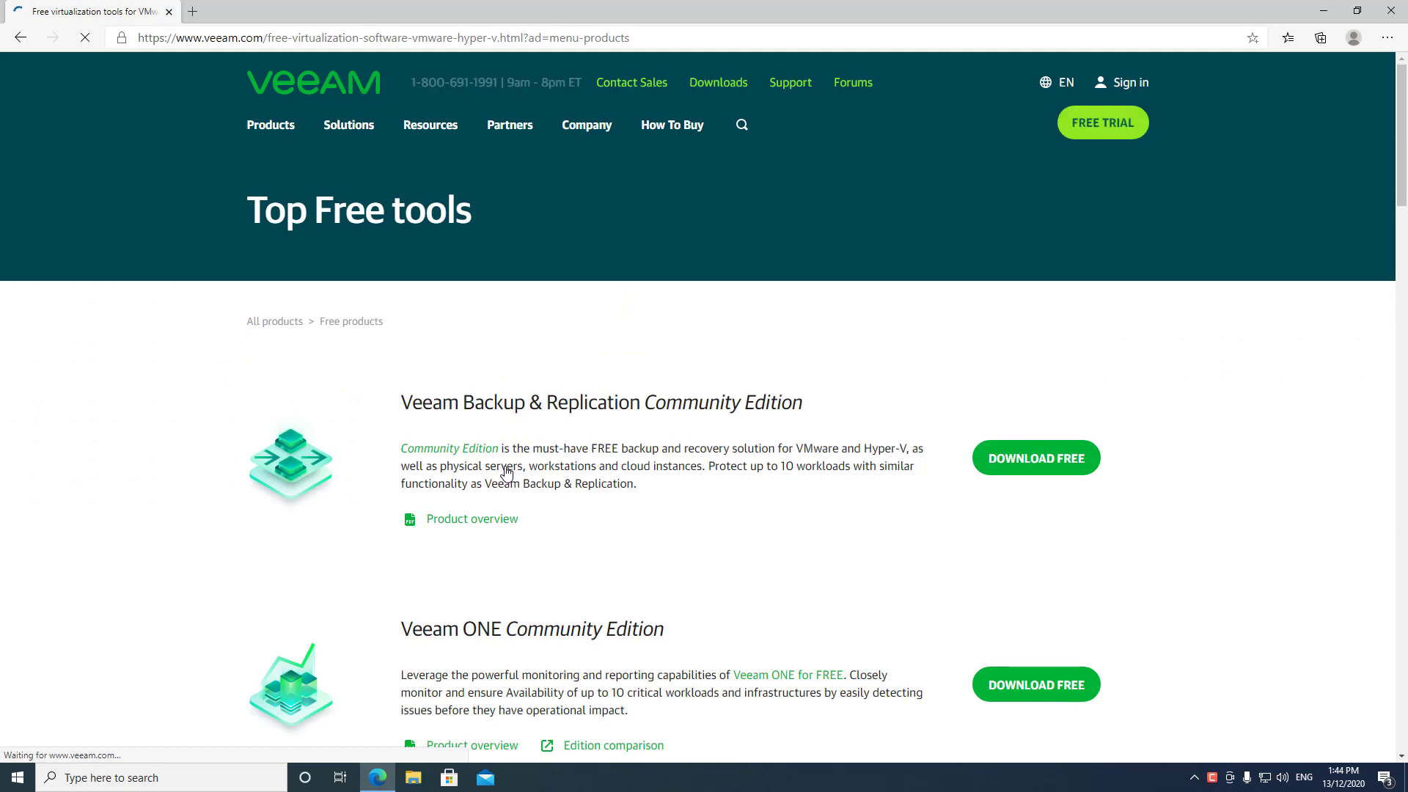
View the download form for Veeam Agent for Microsoft Windows FREE and close the page without filling it in.
scroll(506, 472, down, 5)
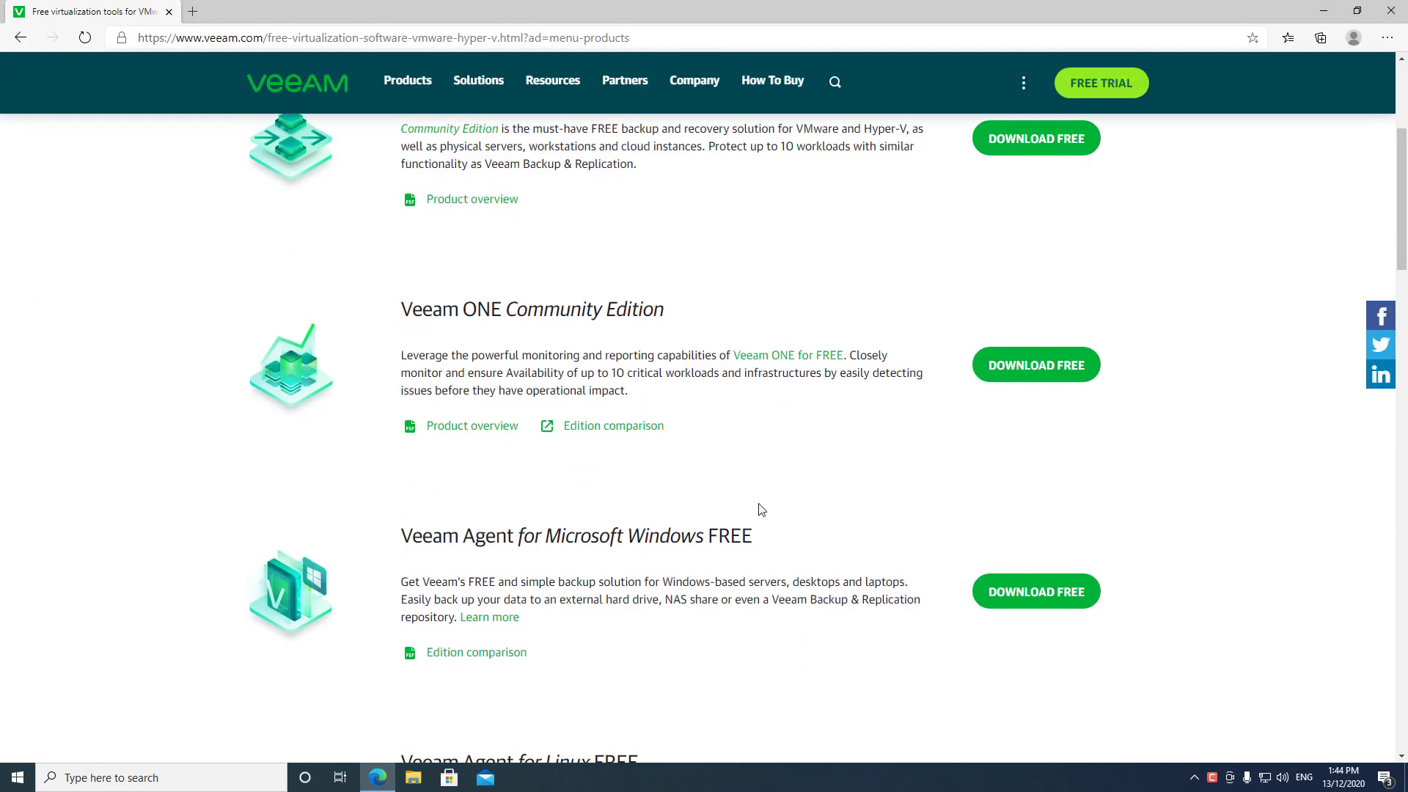
click(1033, 603)
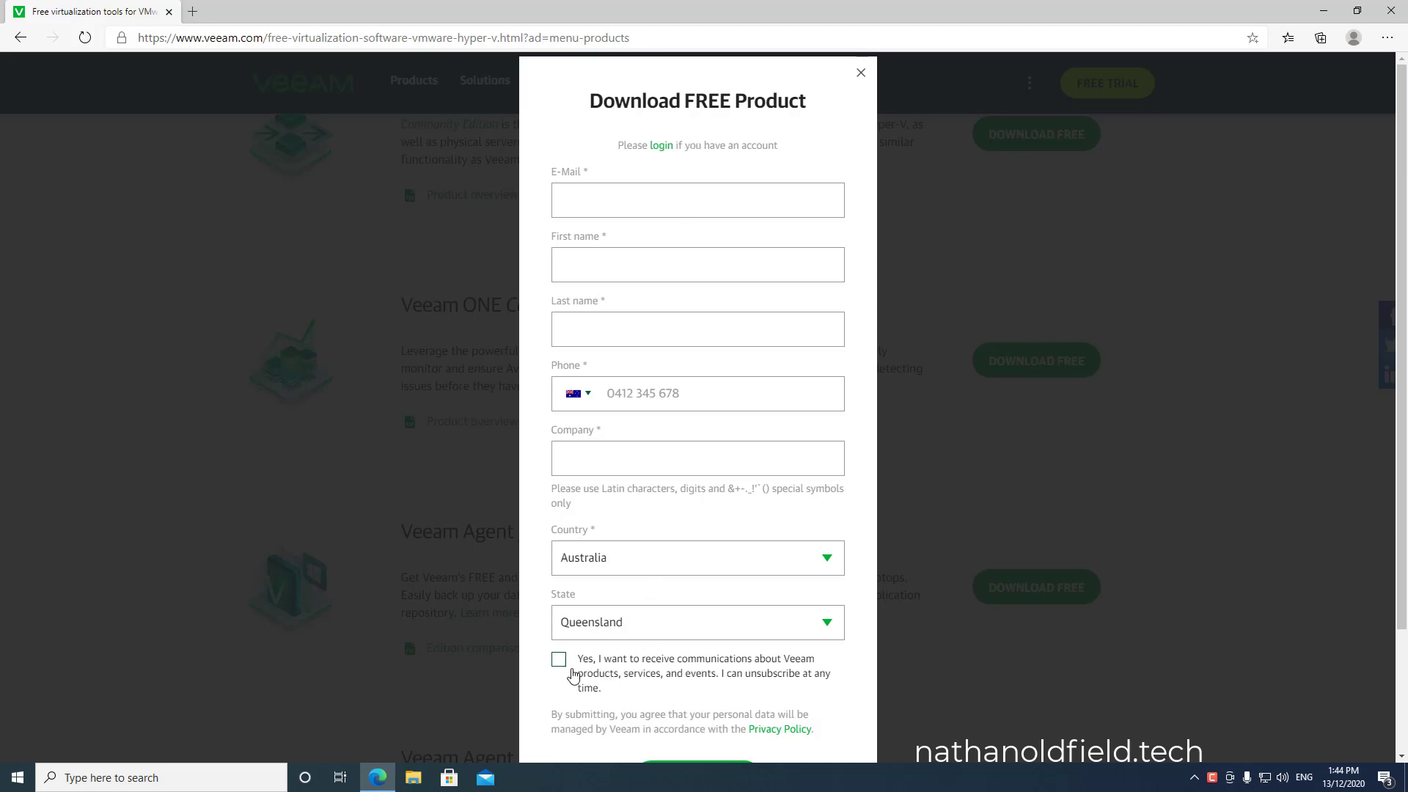
click(170, 12)
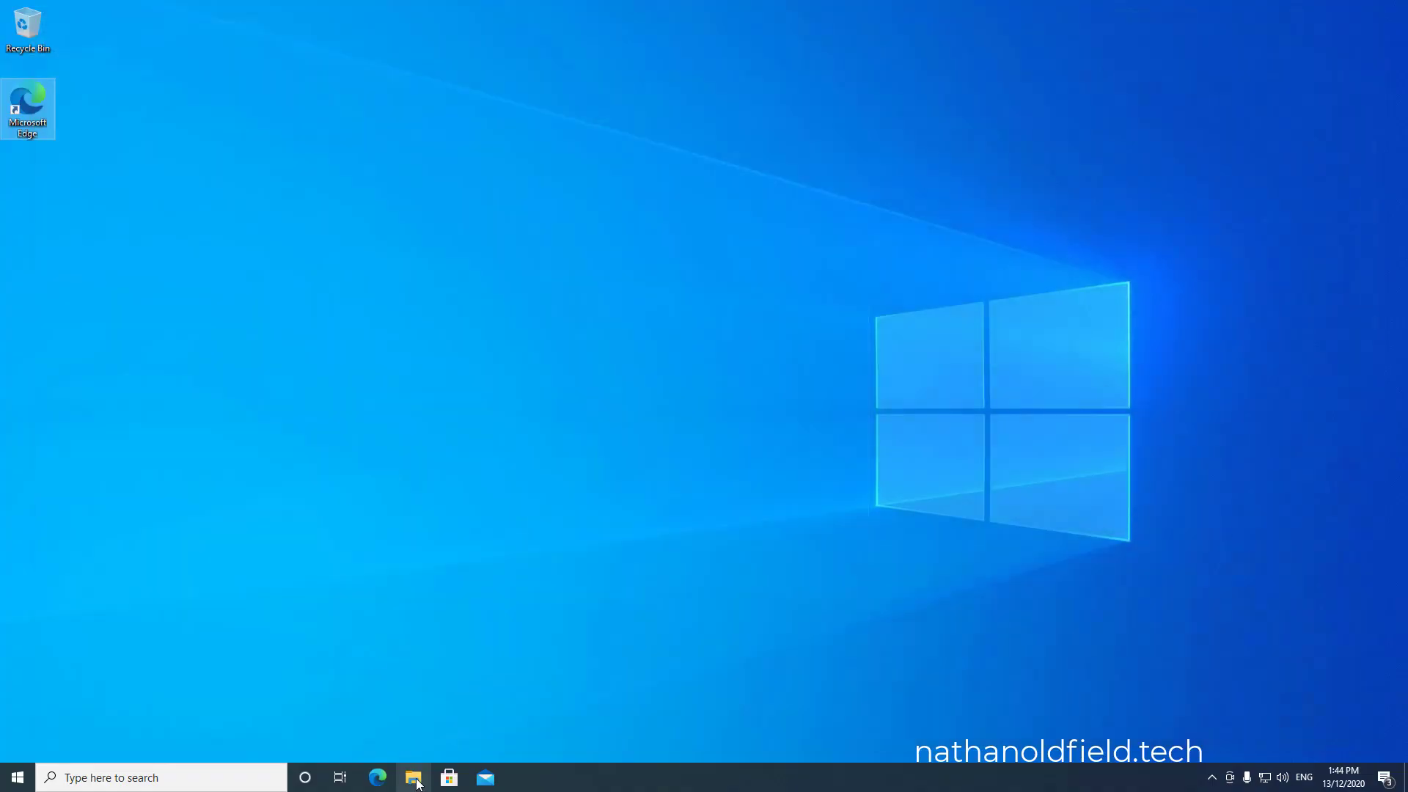
Quick-format the USB 1TB (E:) drive as NTFS with the volume label Backup Disk 1.
click(414, 779)
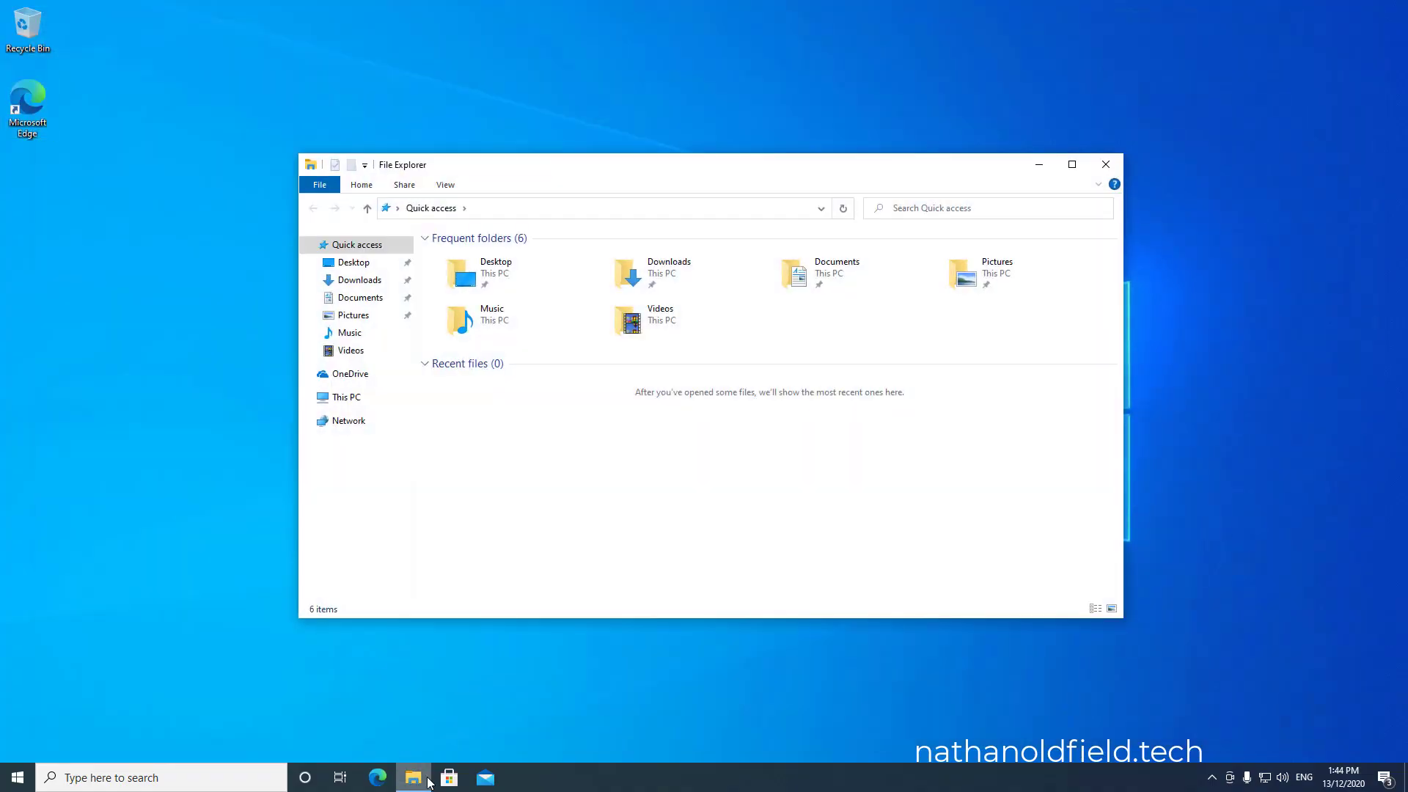
click(368, 401)
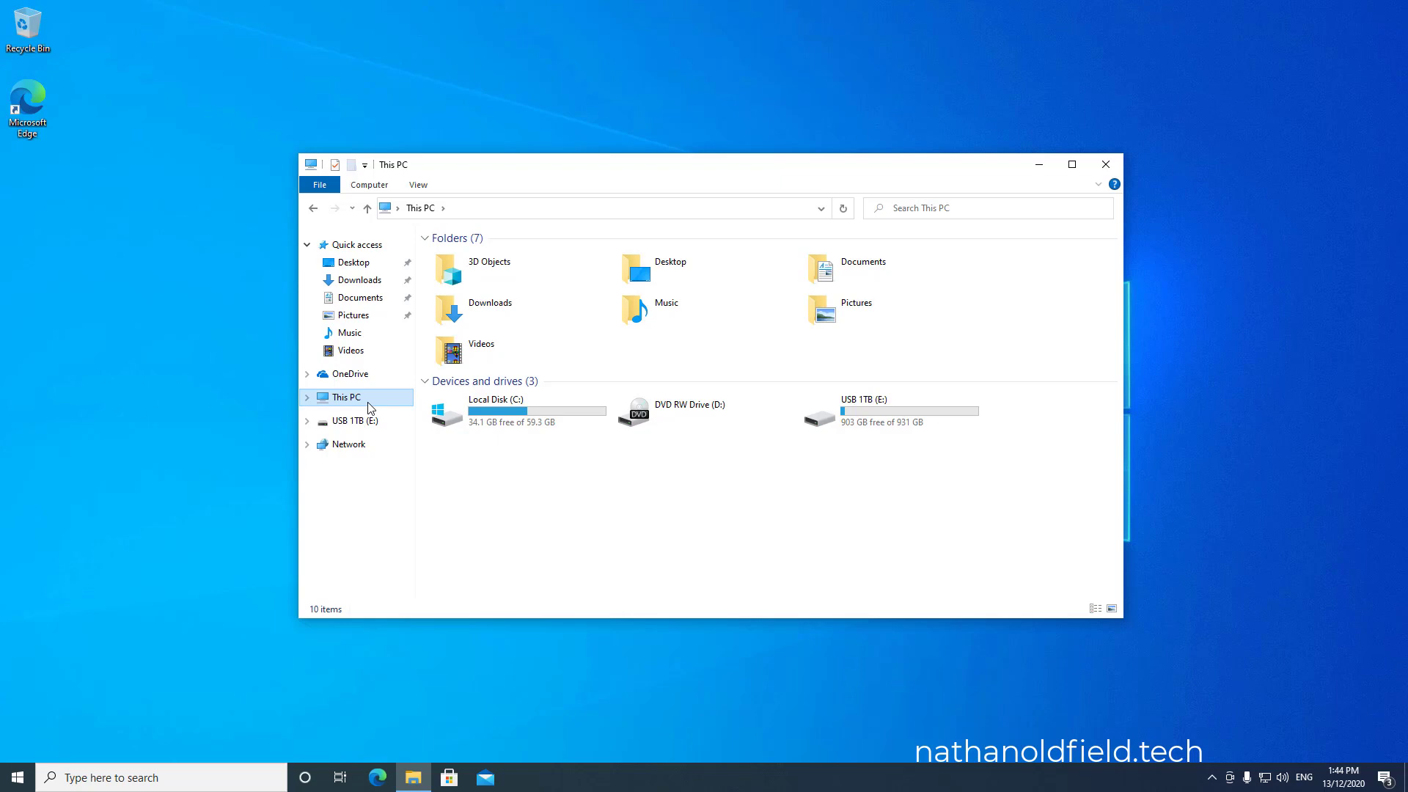
right_click(860, 409)
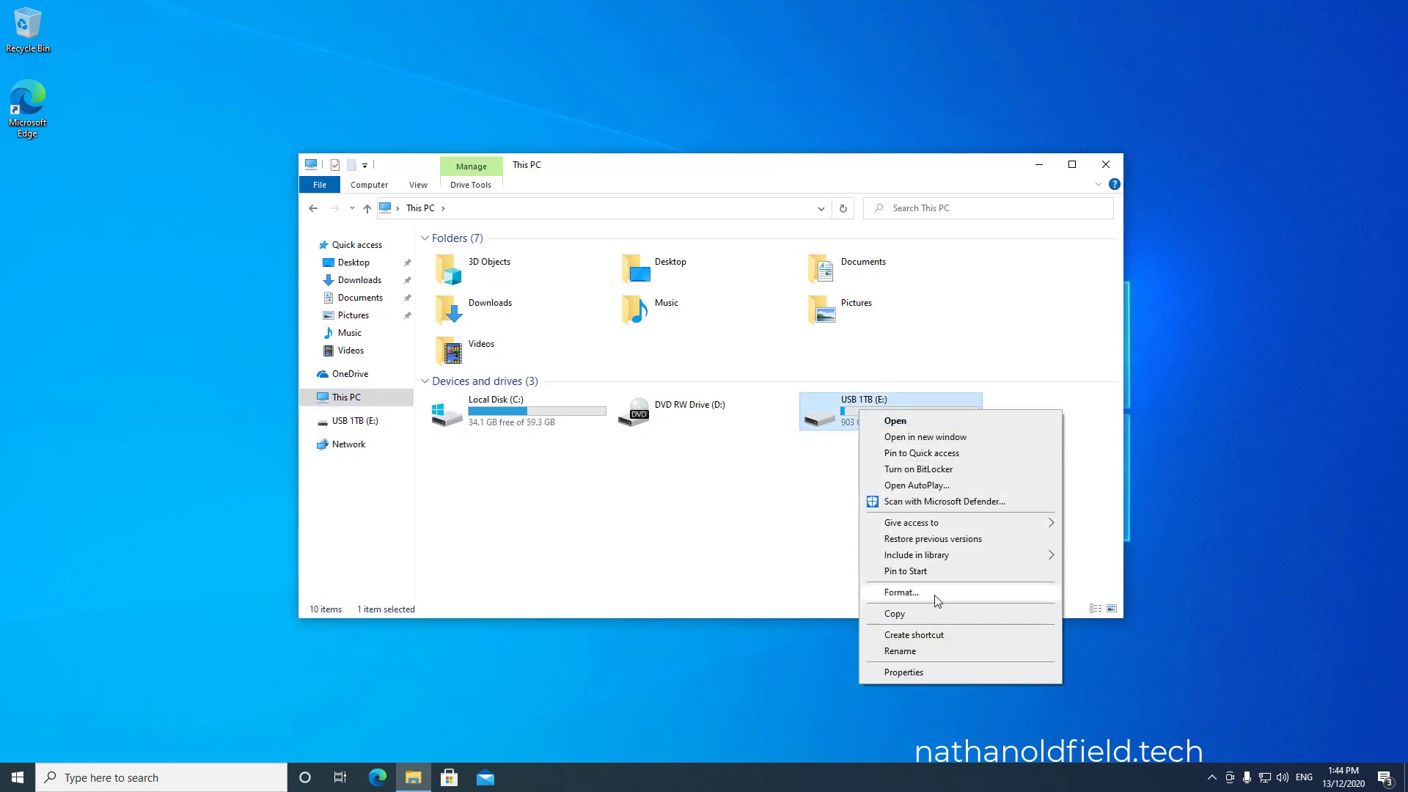
click(934, 598)
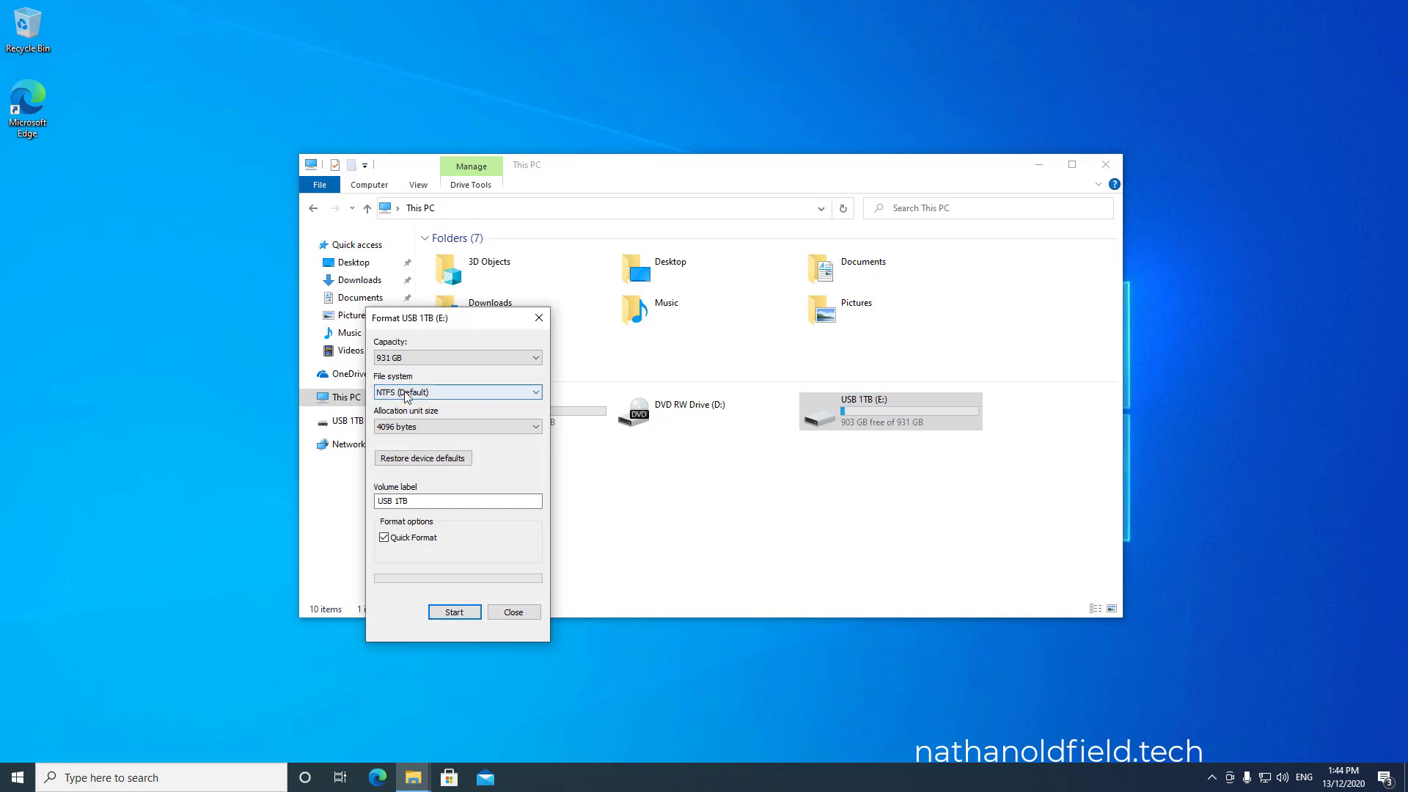
key(Tab)
key(Tab)
key(Tab)
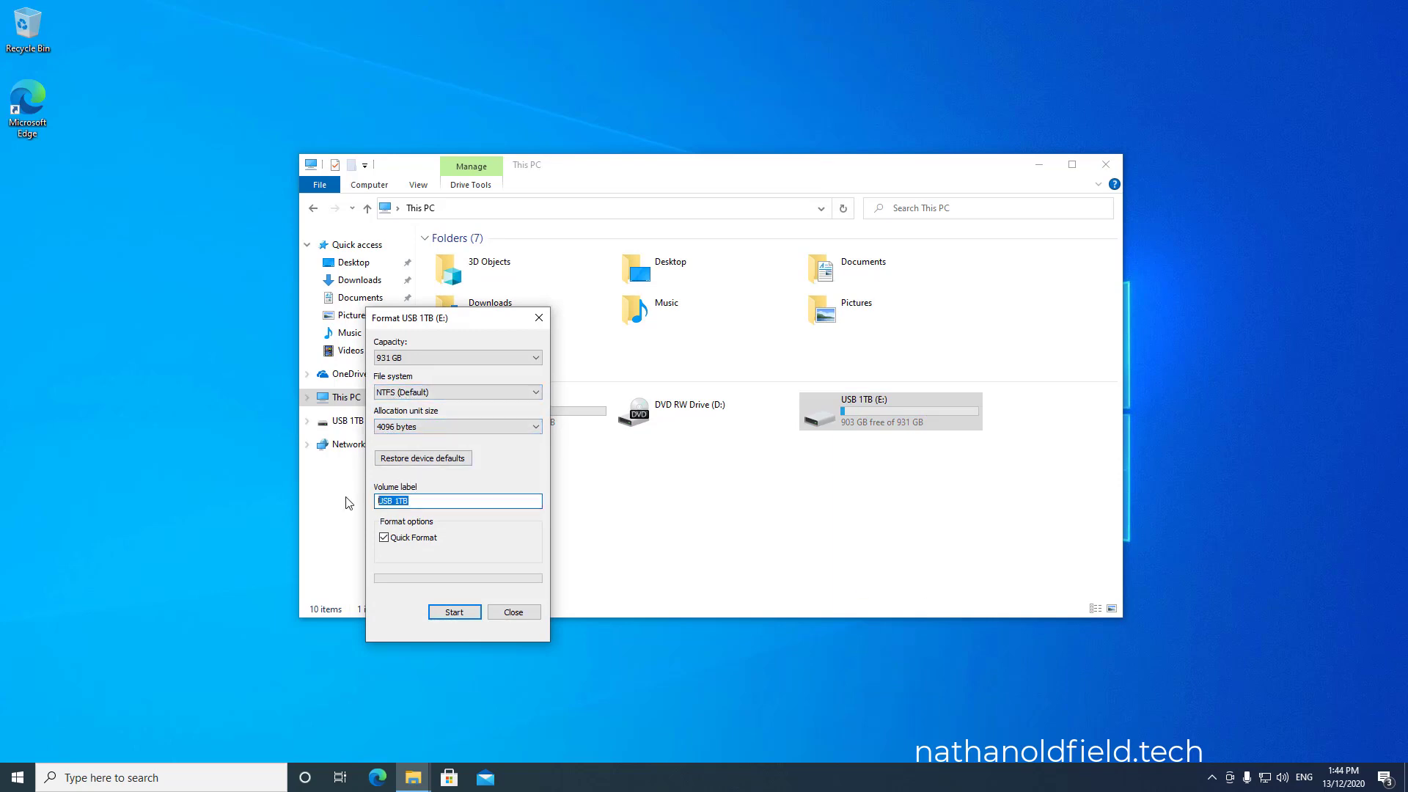
text(Backup Disk 1)
click(454, 612)
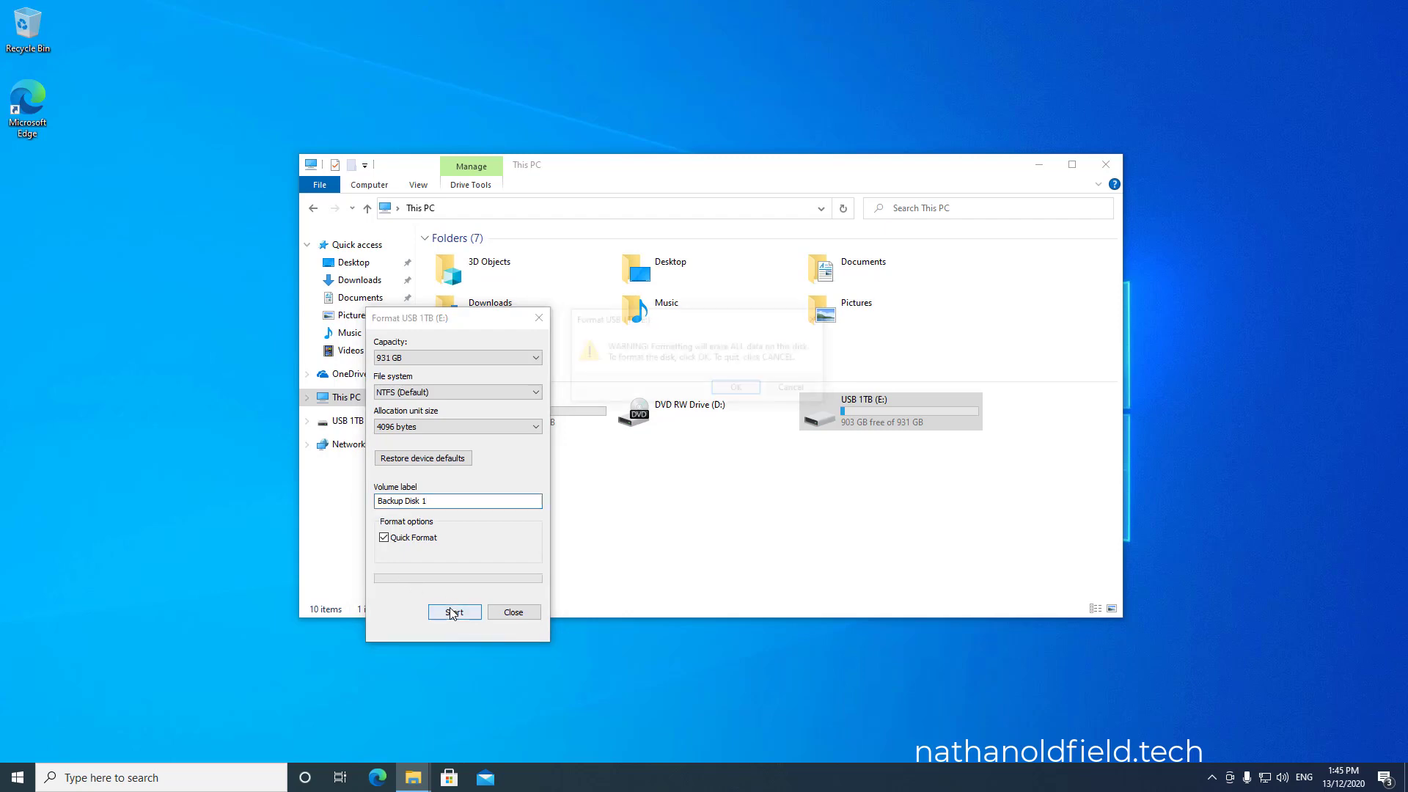
click(739, 388)
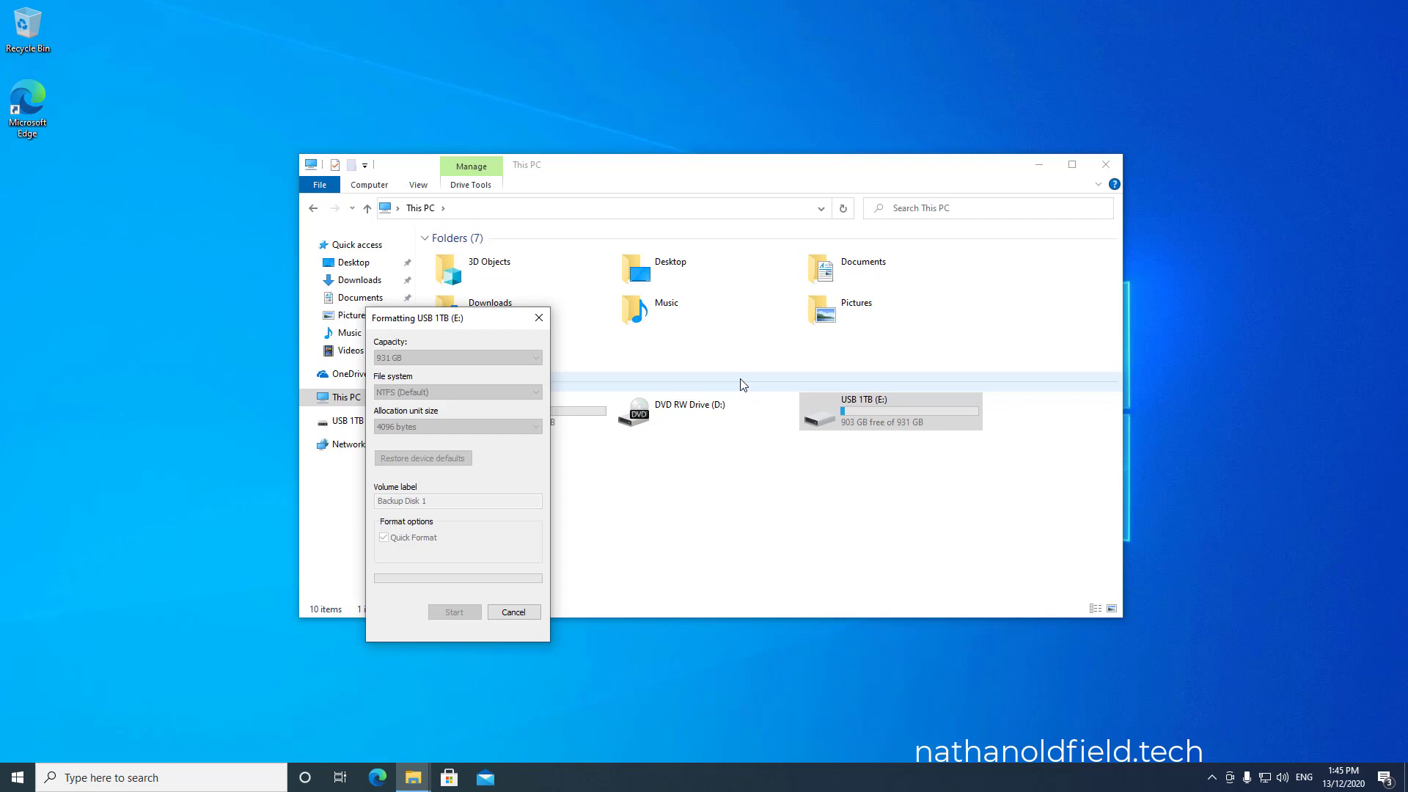
click(785, 390)
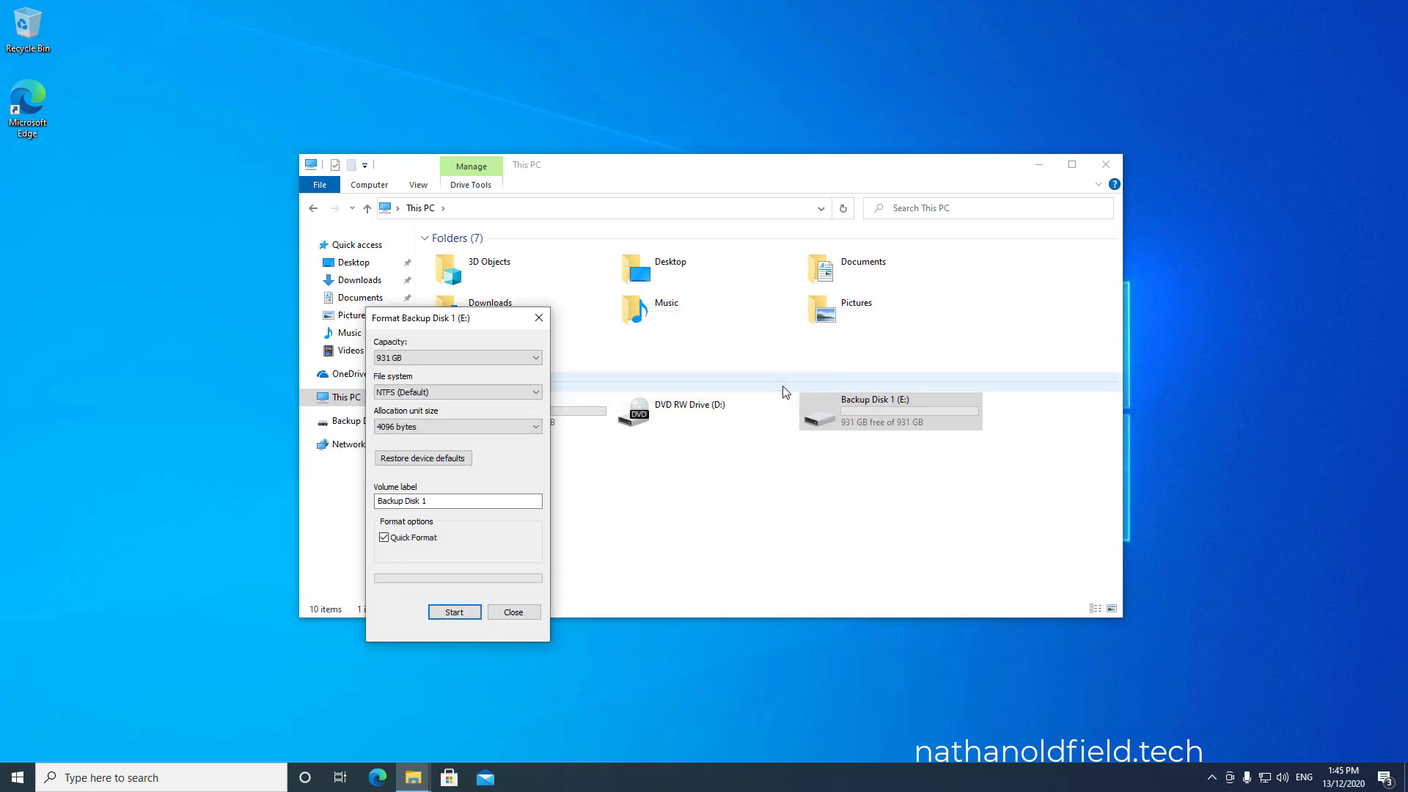
click(525, 615)
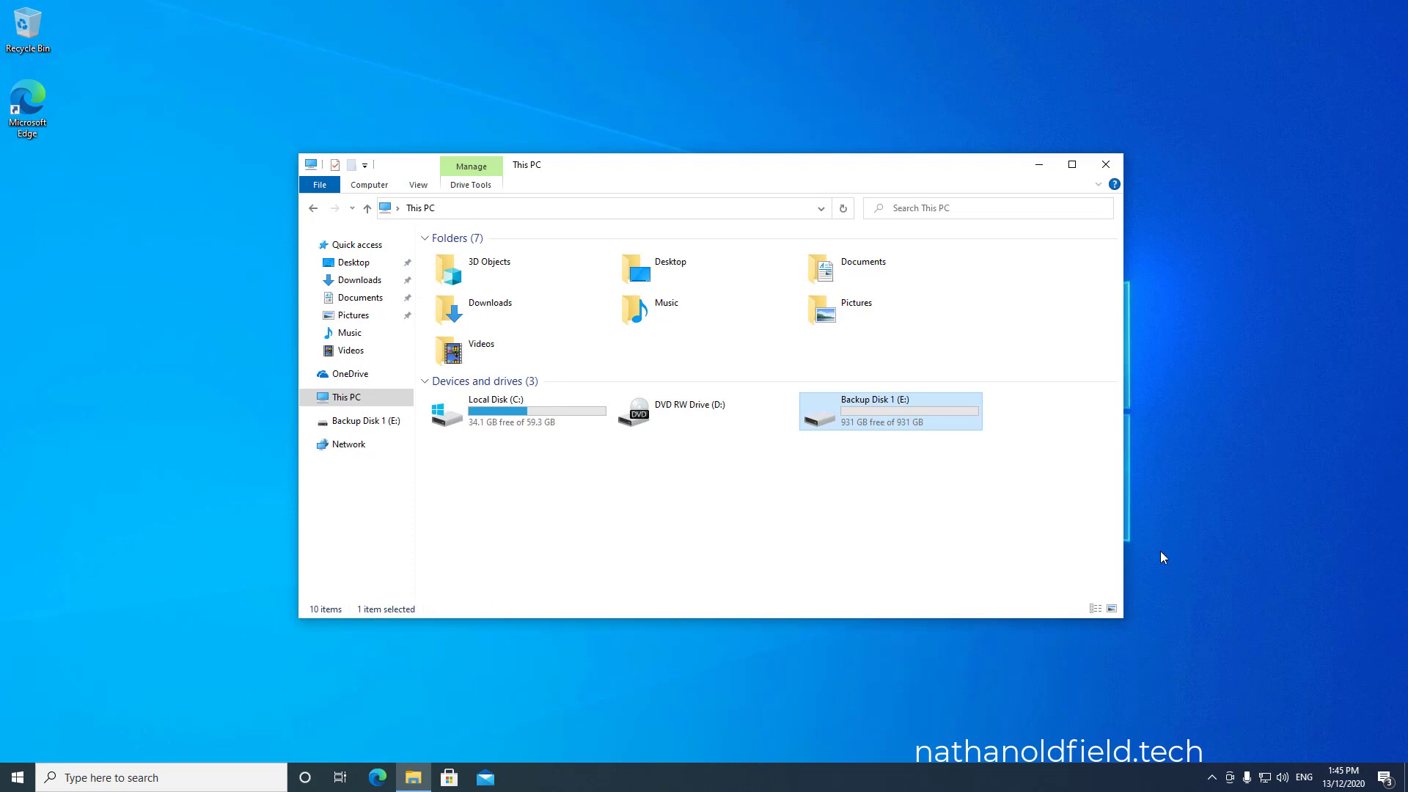
Safely eject the Backup Disk 1 USB drive from the computer.
click(1212, 778)
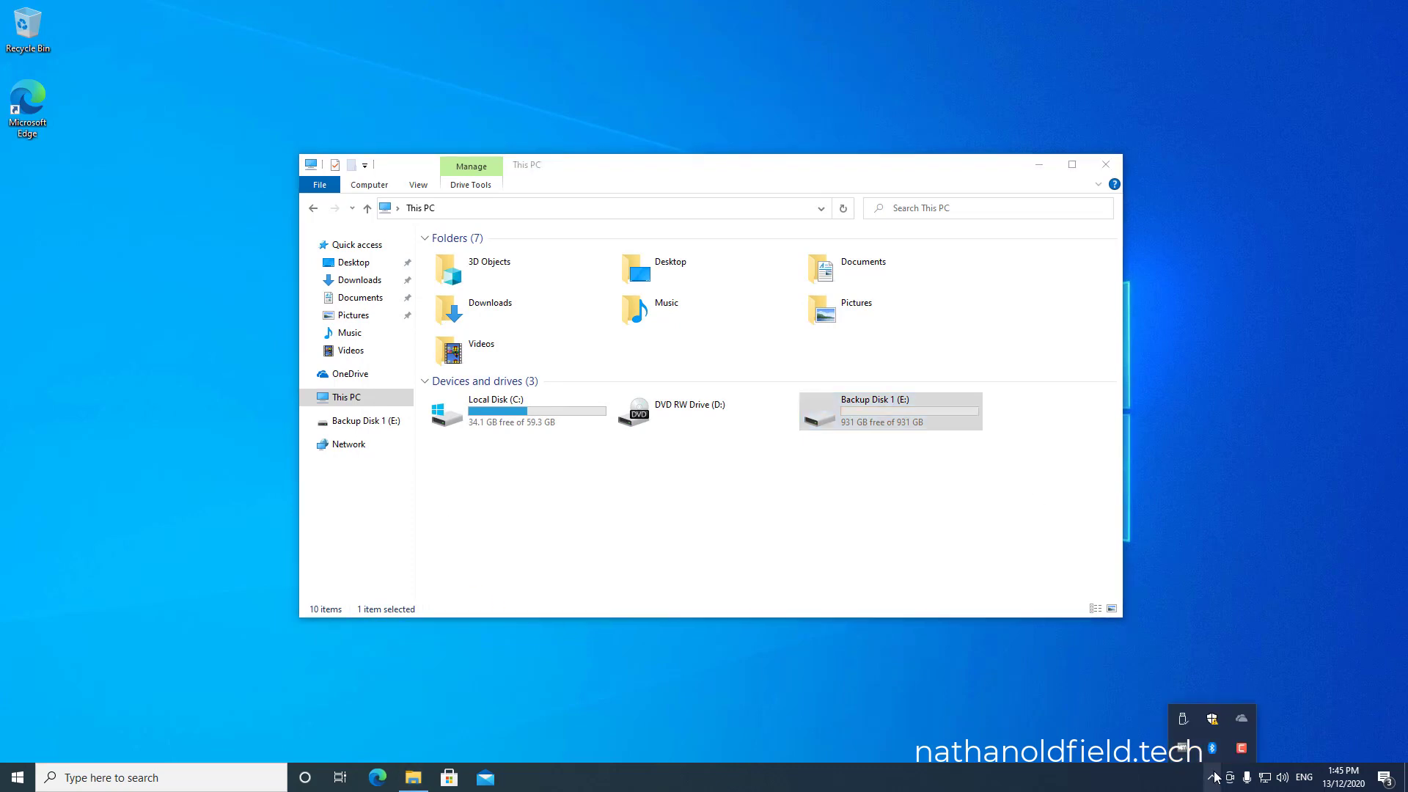
click(1182, 722)
click(1180, 692)
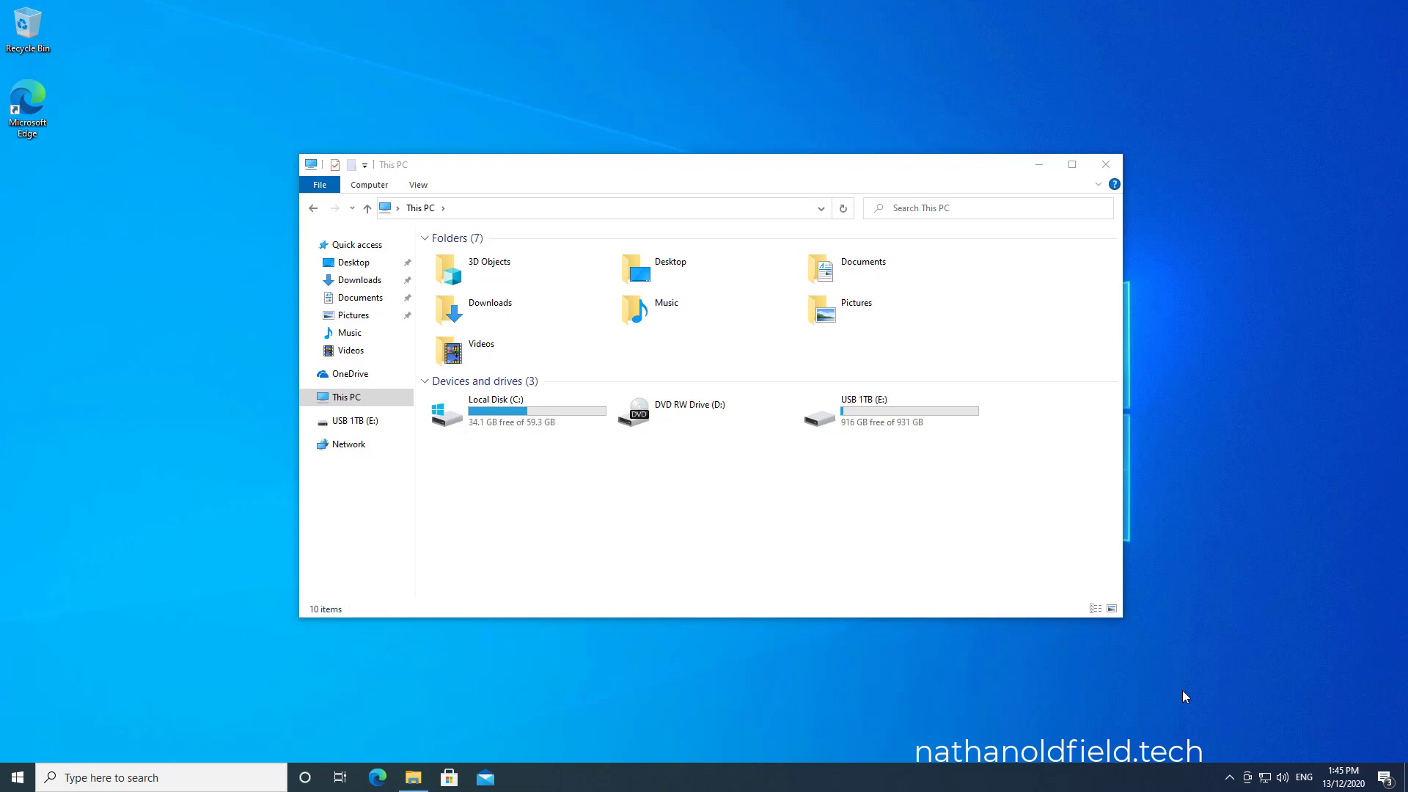
Quick-format the second USB 1TB (E:) drive as NTFS with the volume label Backup Disk 2.
right_click(842, 415)
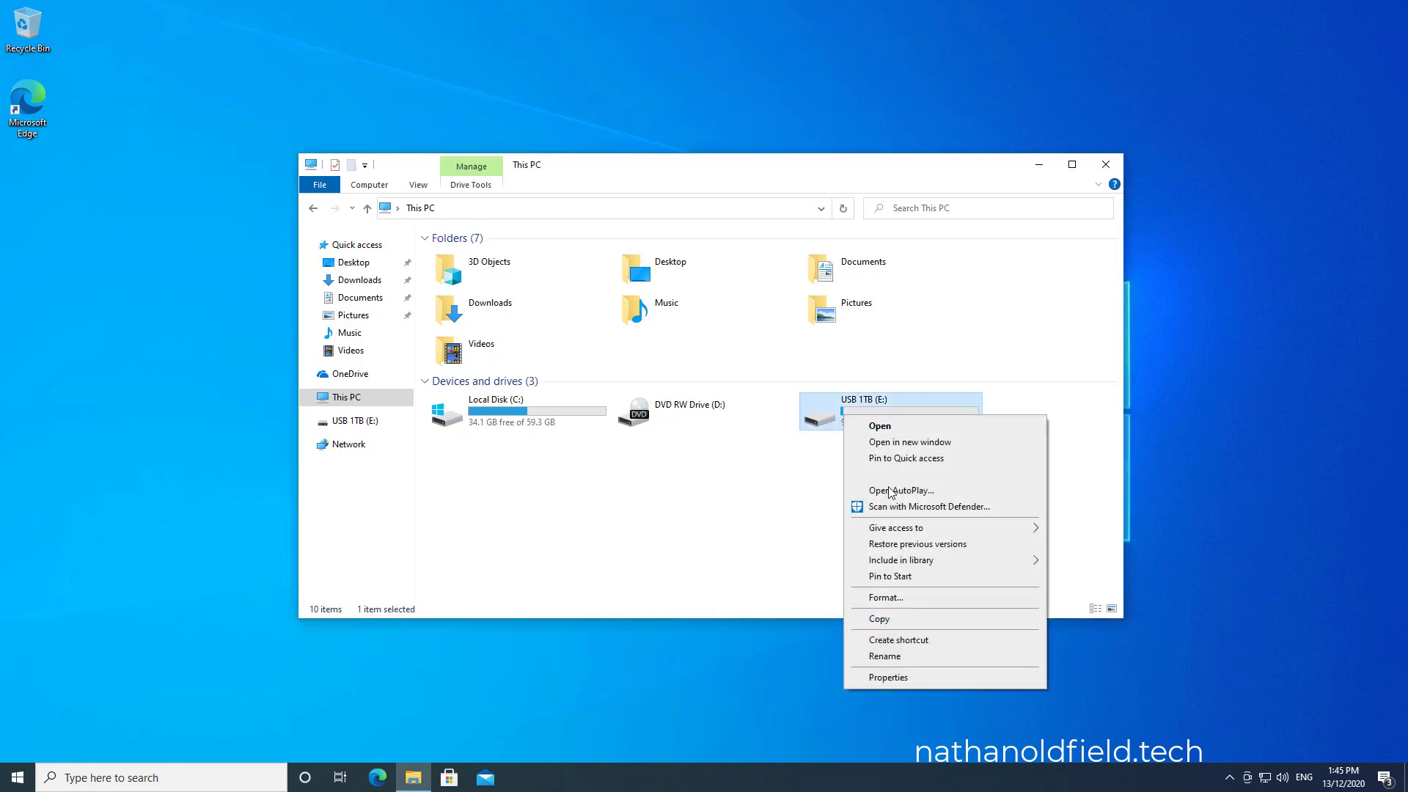
click(917, 598)
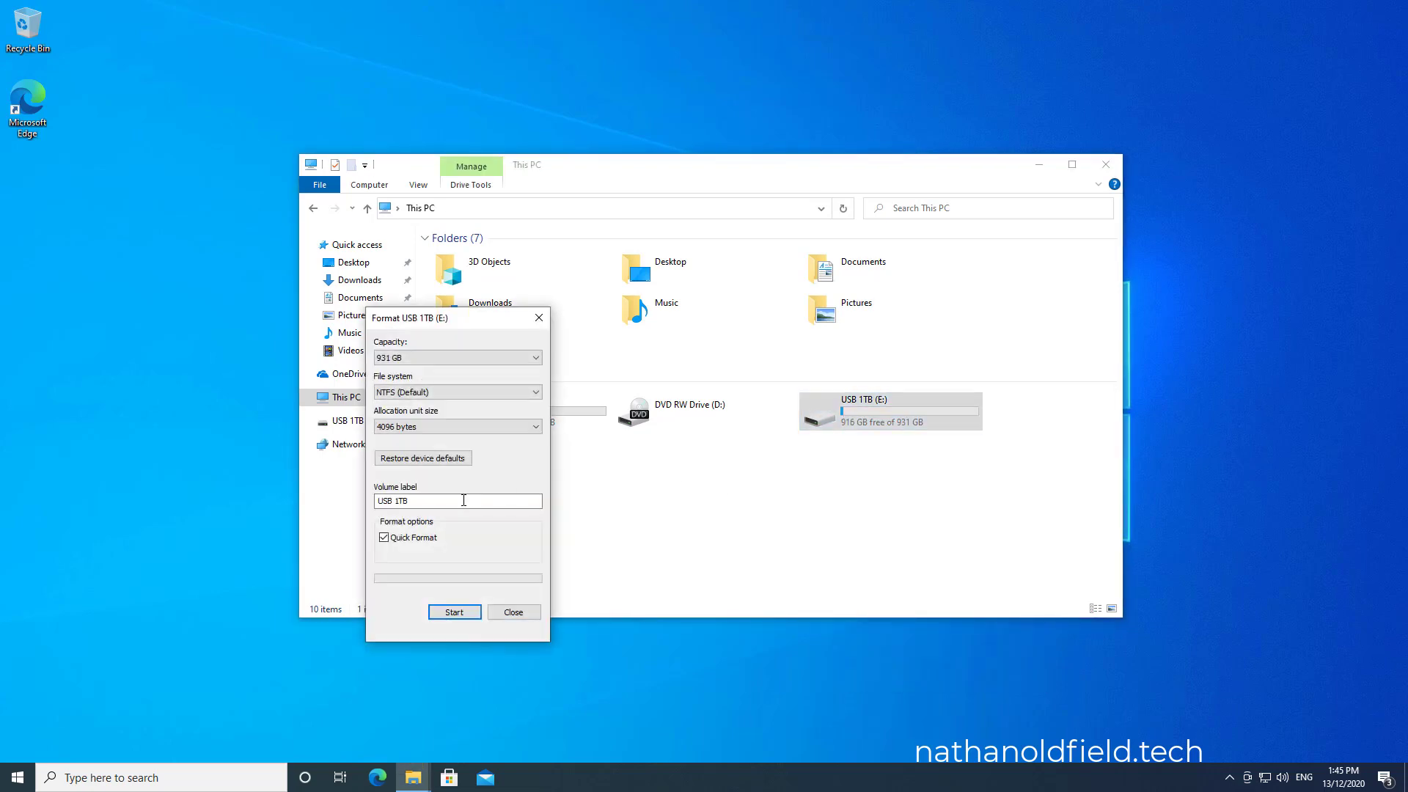
drag(463, 501, 315, 503)
text(Backup Disk 2)
click(454, 612)
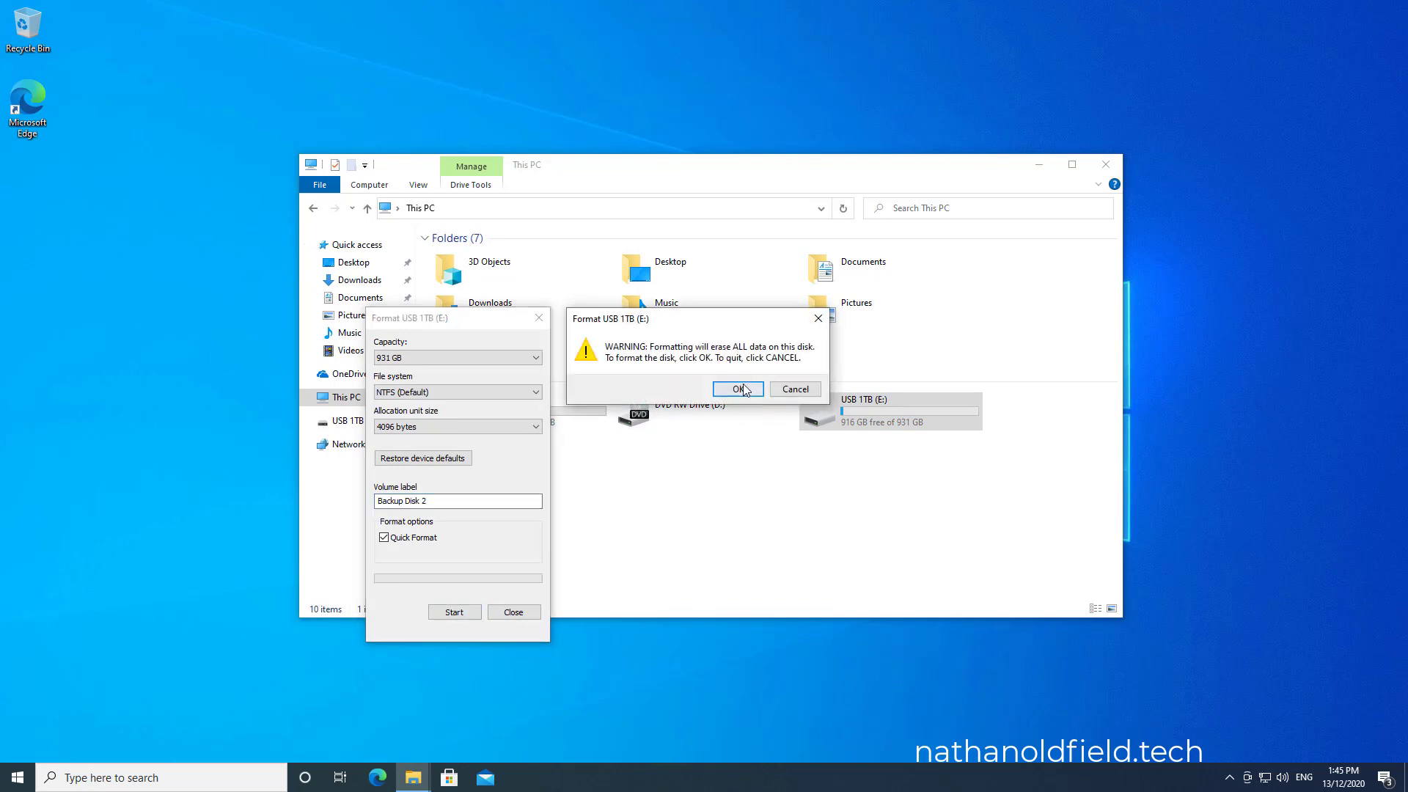
click(739, 389)
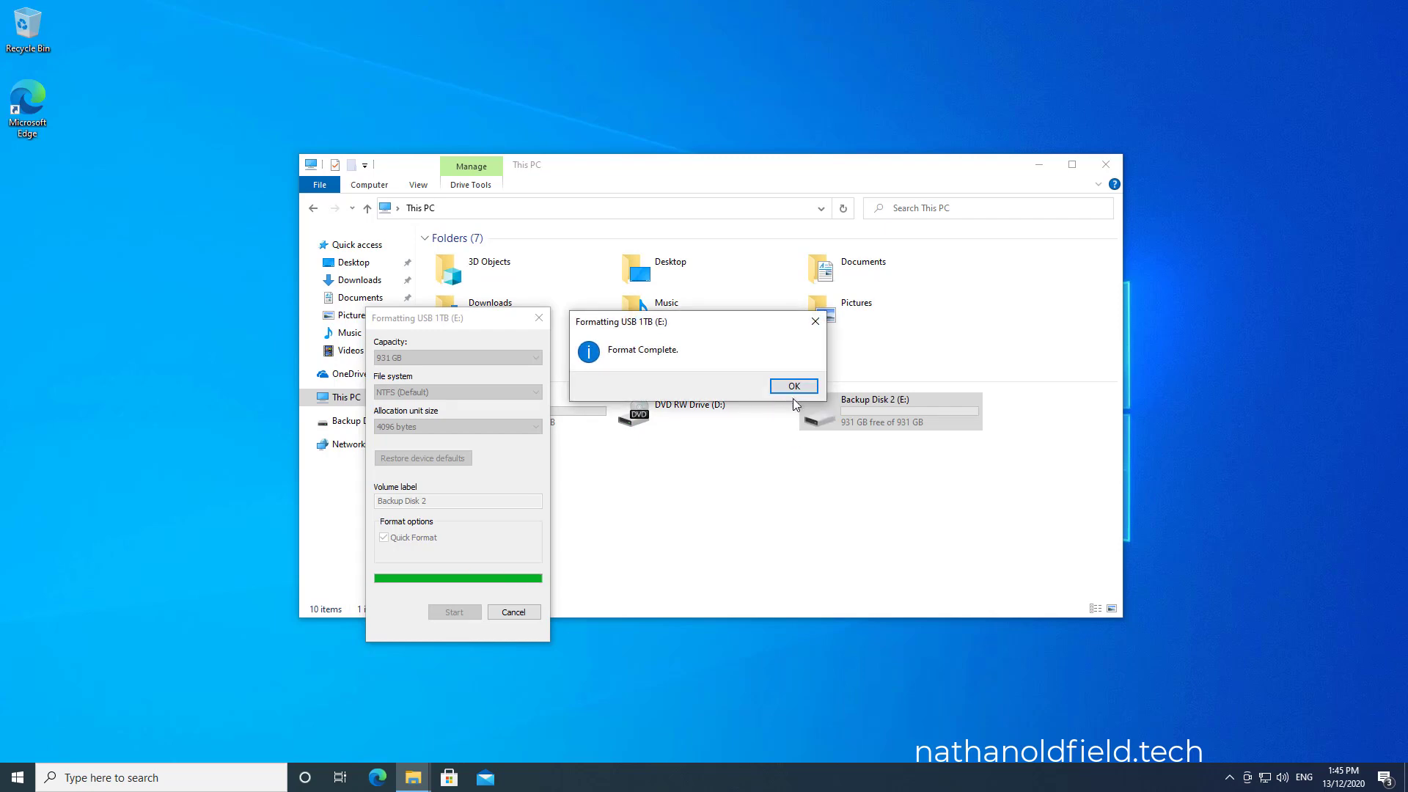
click(790, 383)
click(513, 612)
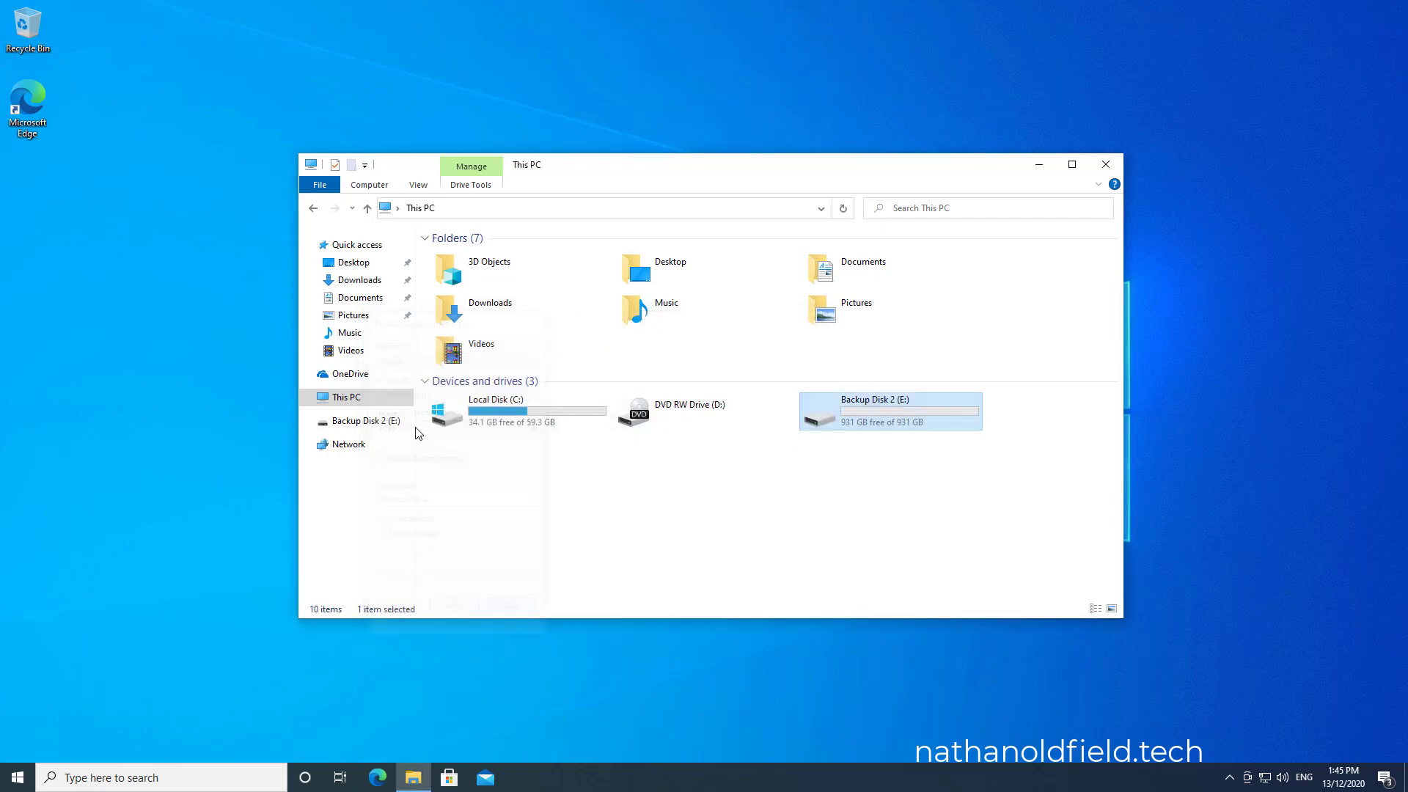
Run the VeeamAgentWindows_4.0.1.2169 installer from inside its zip archive in the Downloads folder.
click(370, 286)
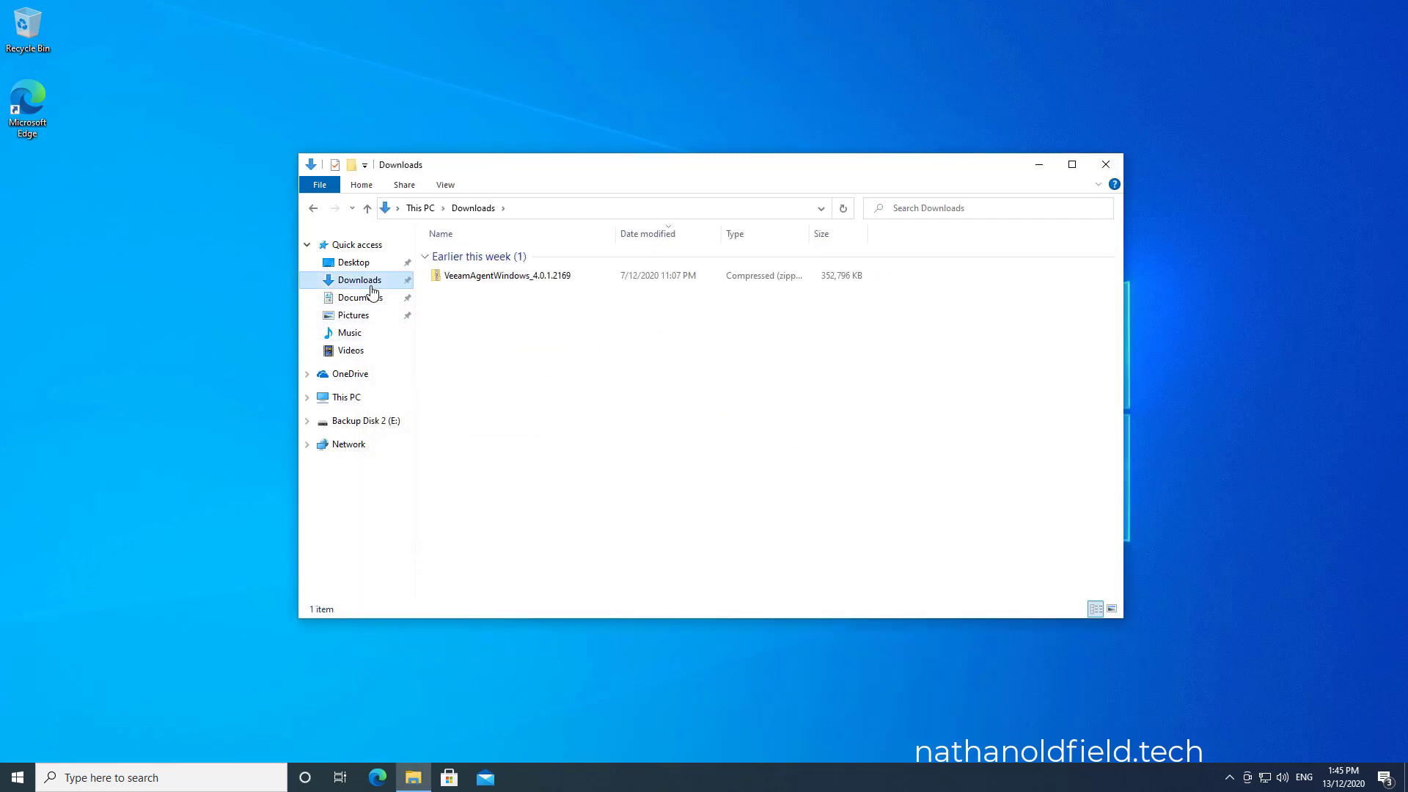
double_click(450, 276)
click(466, 257)
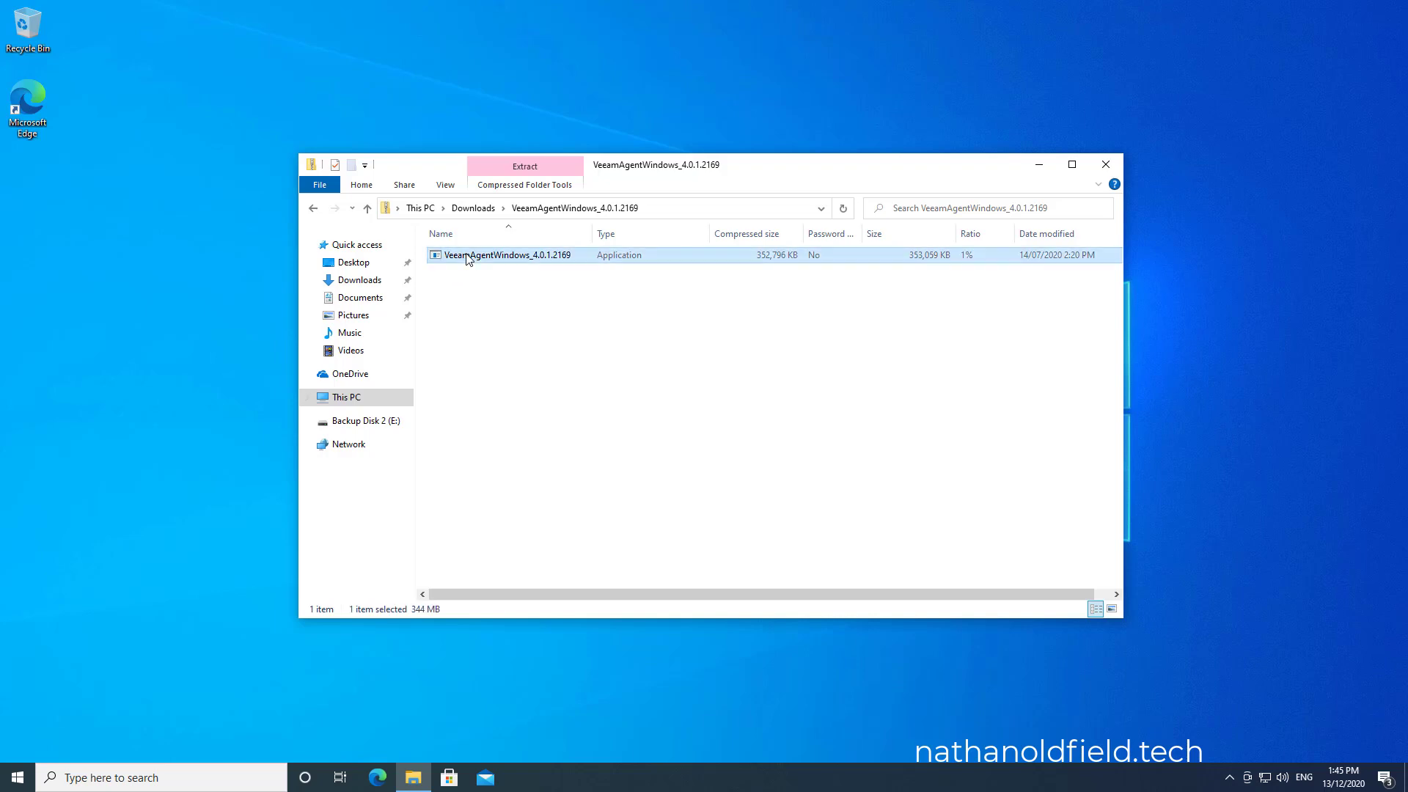
double_click(468, 258)
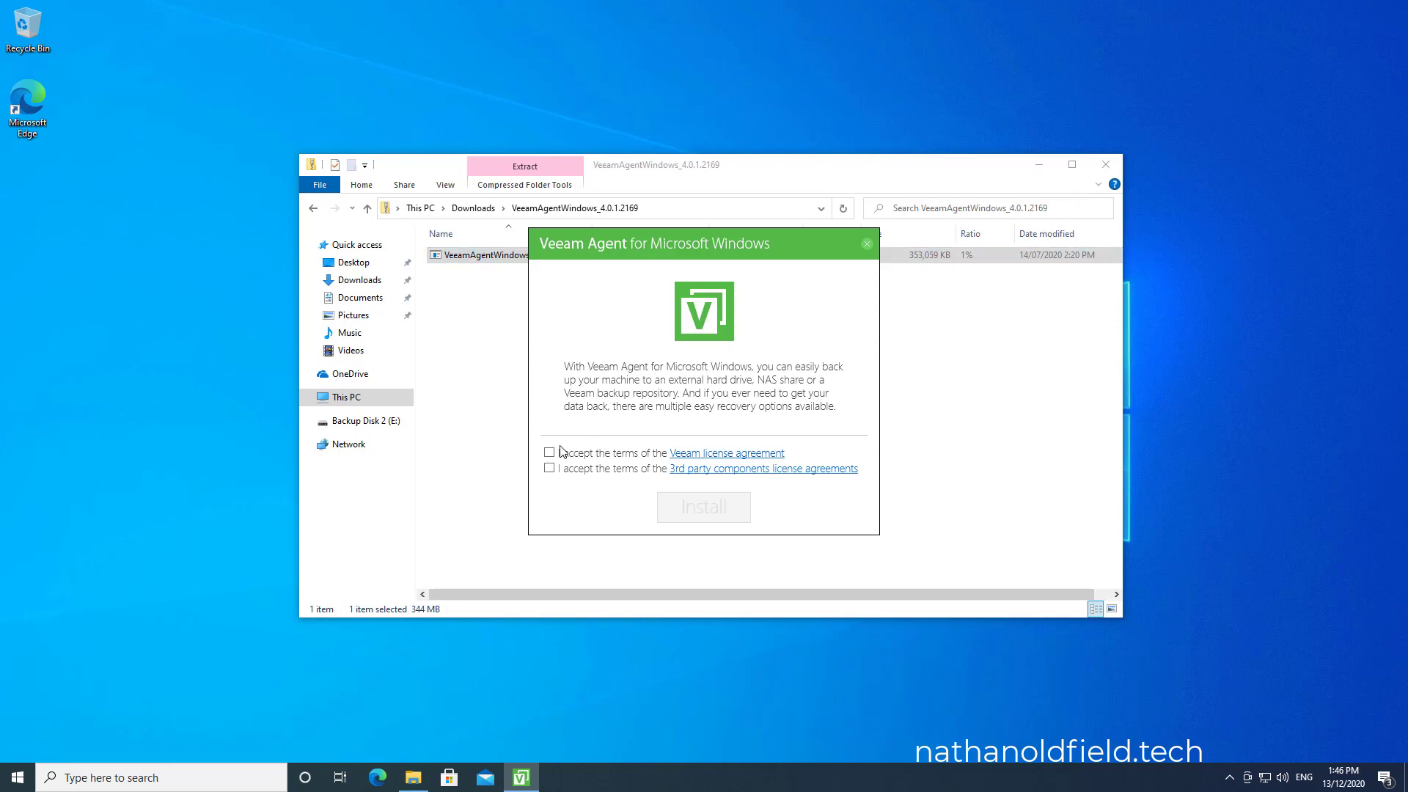
Accept the Veeam and third-party license agreements, install the agent and close the File Explorer window.
click(549, 454)
click(549, 468)
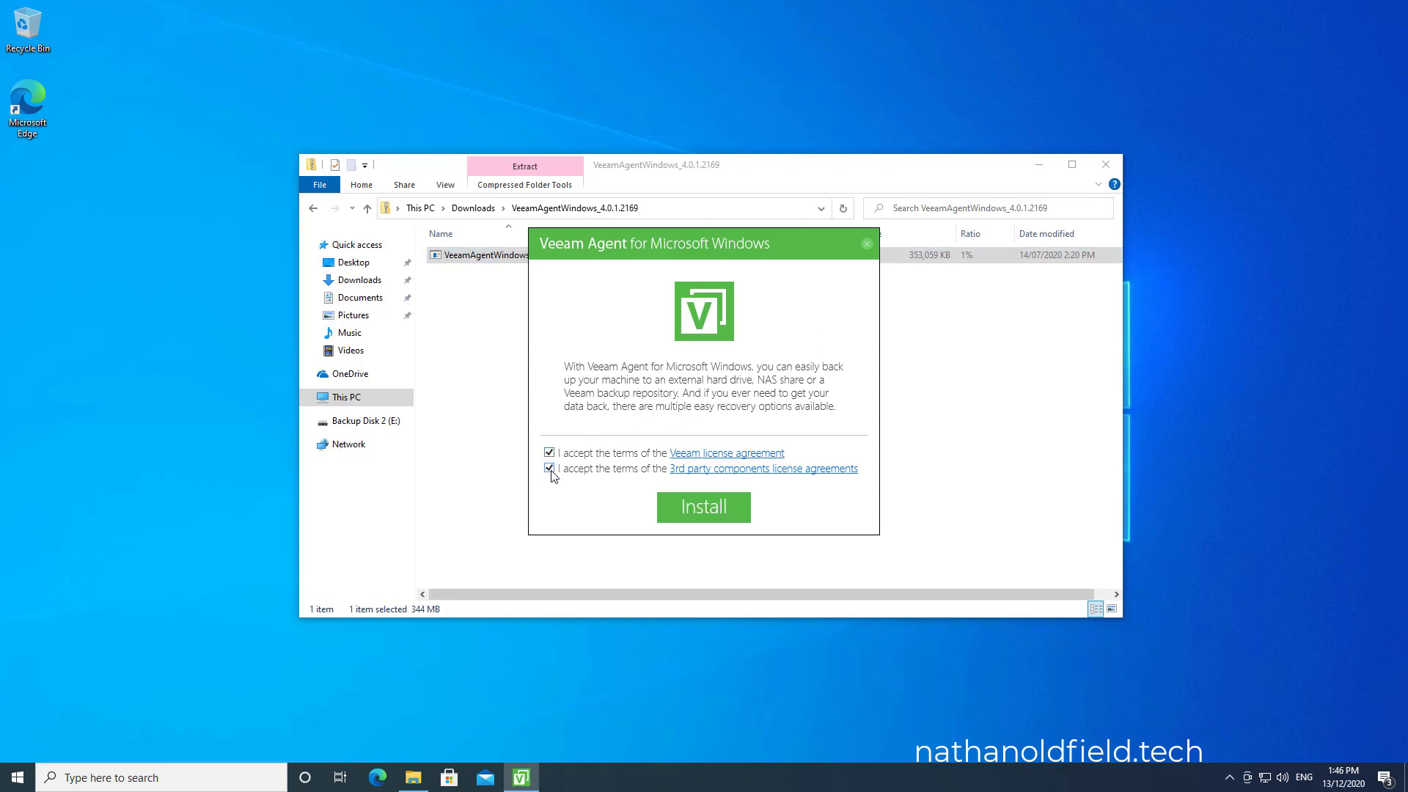
click(718, 515)
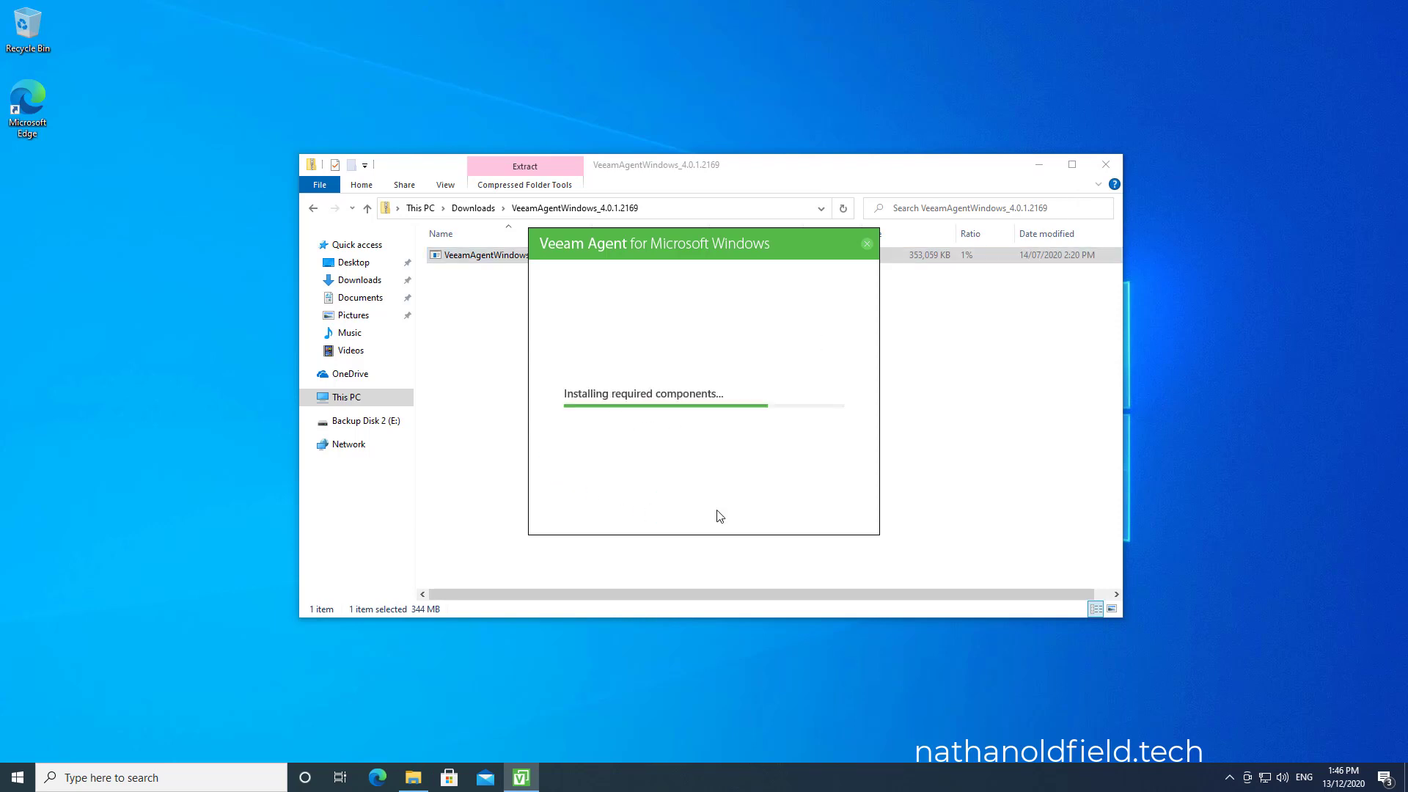
click(1104, 165)
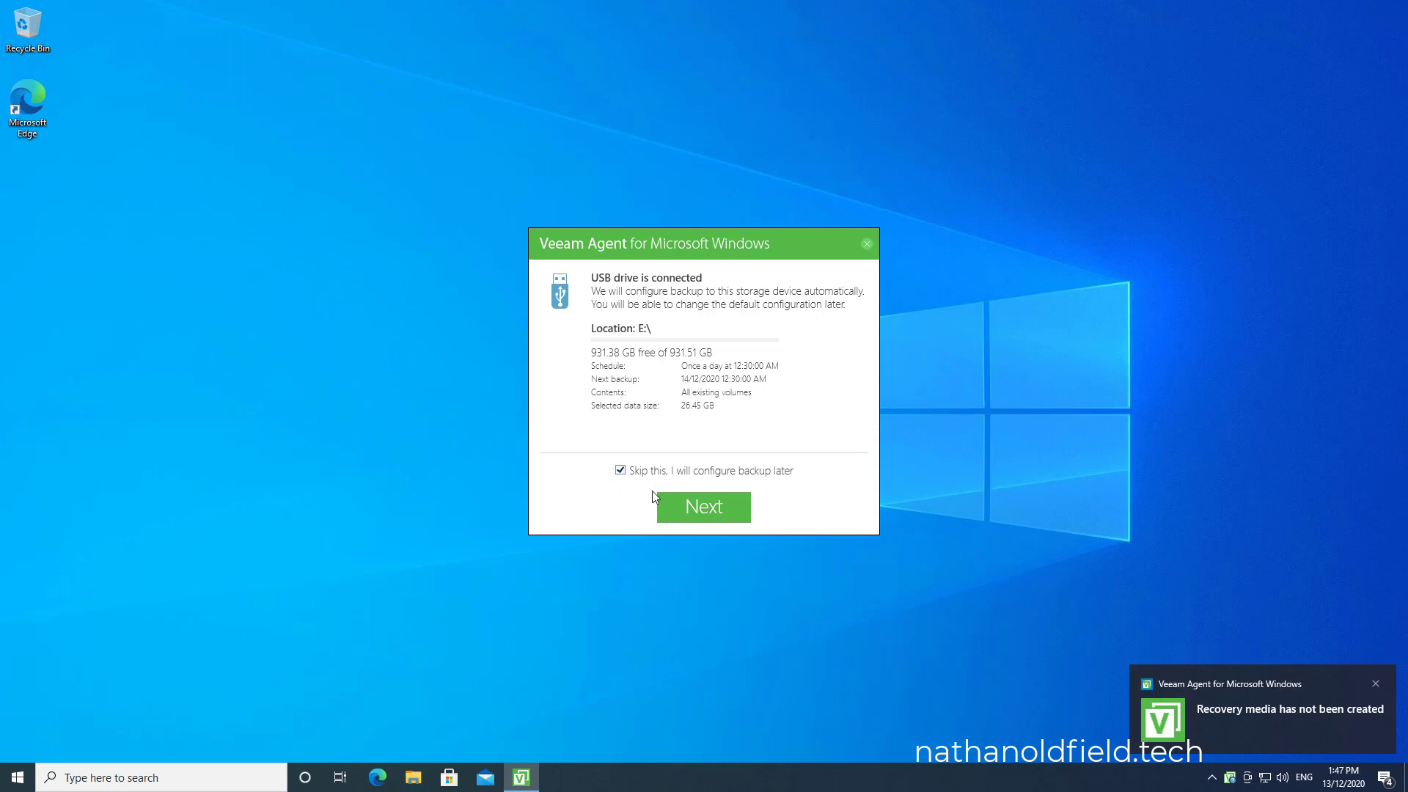
Skip the automatic USB backup configuration and finish the installation without running the Recovery Media creation wizard.
click(710, 512)
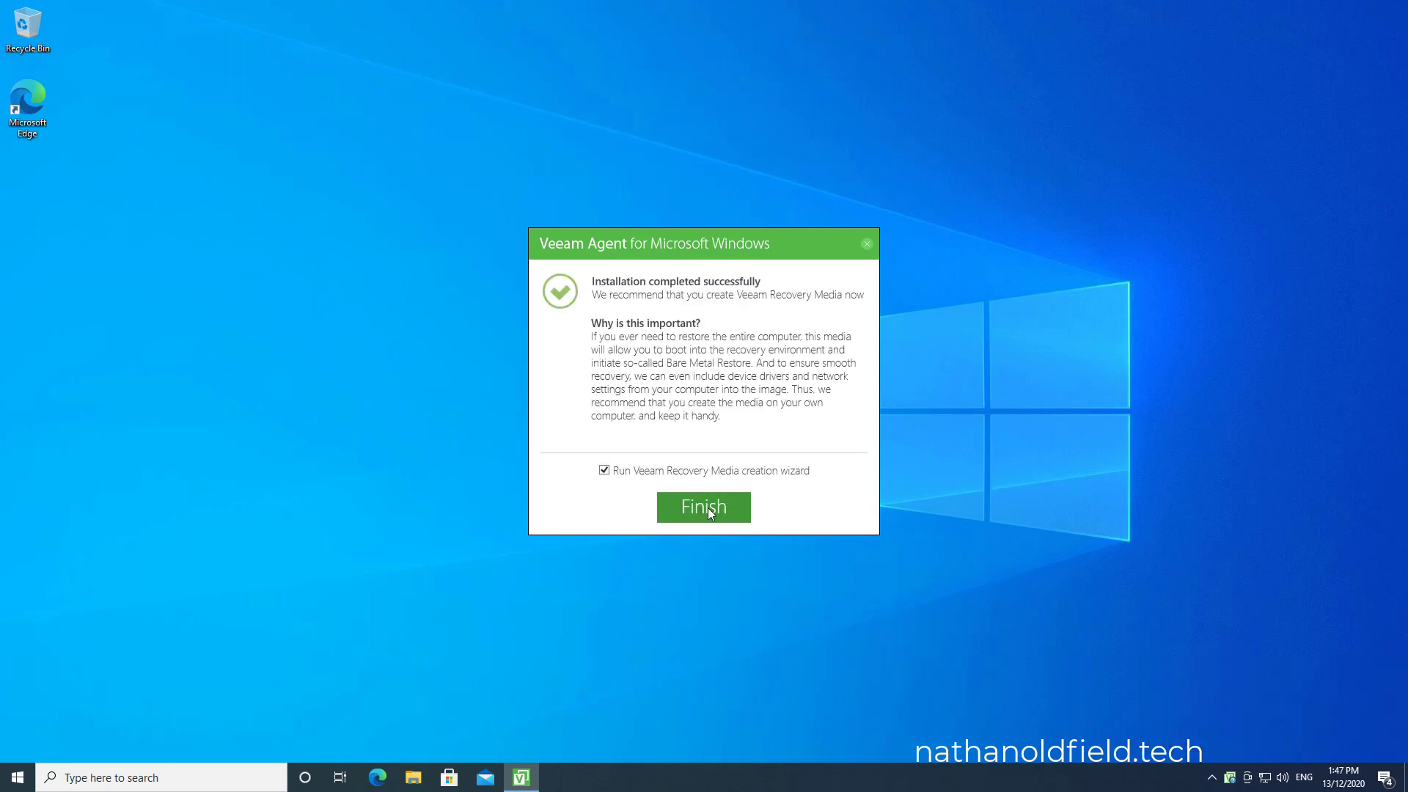
click(606, 471)
click(712, 503)
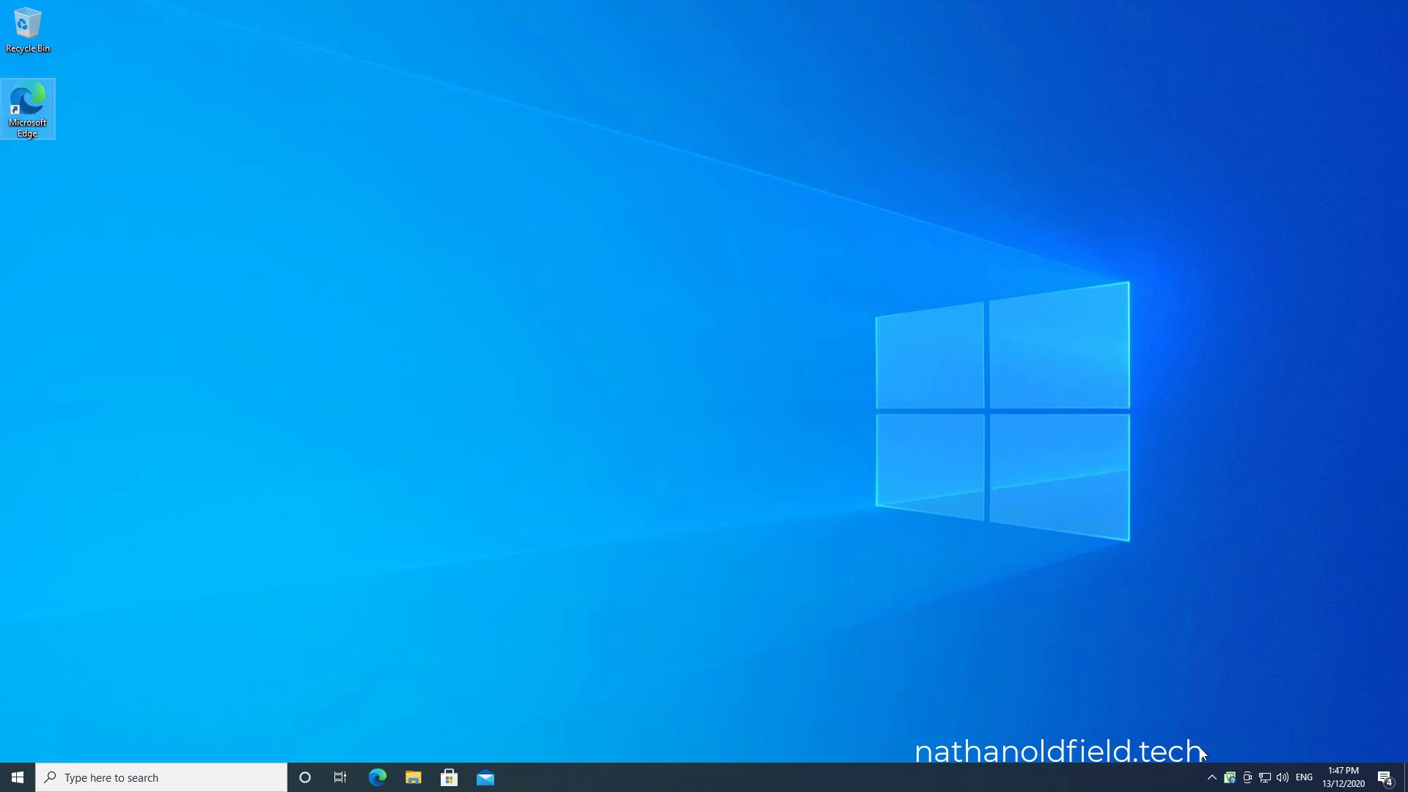
Open Veeam Agent, decline installing a license file and start a new backup job.
double_click(1229, 779)
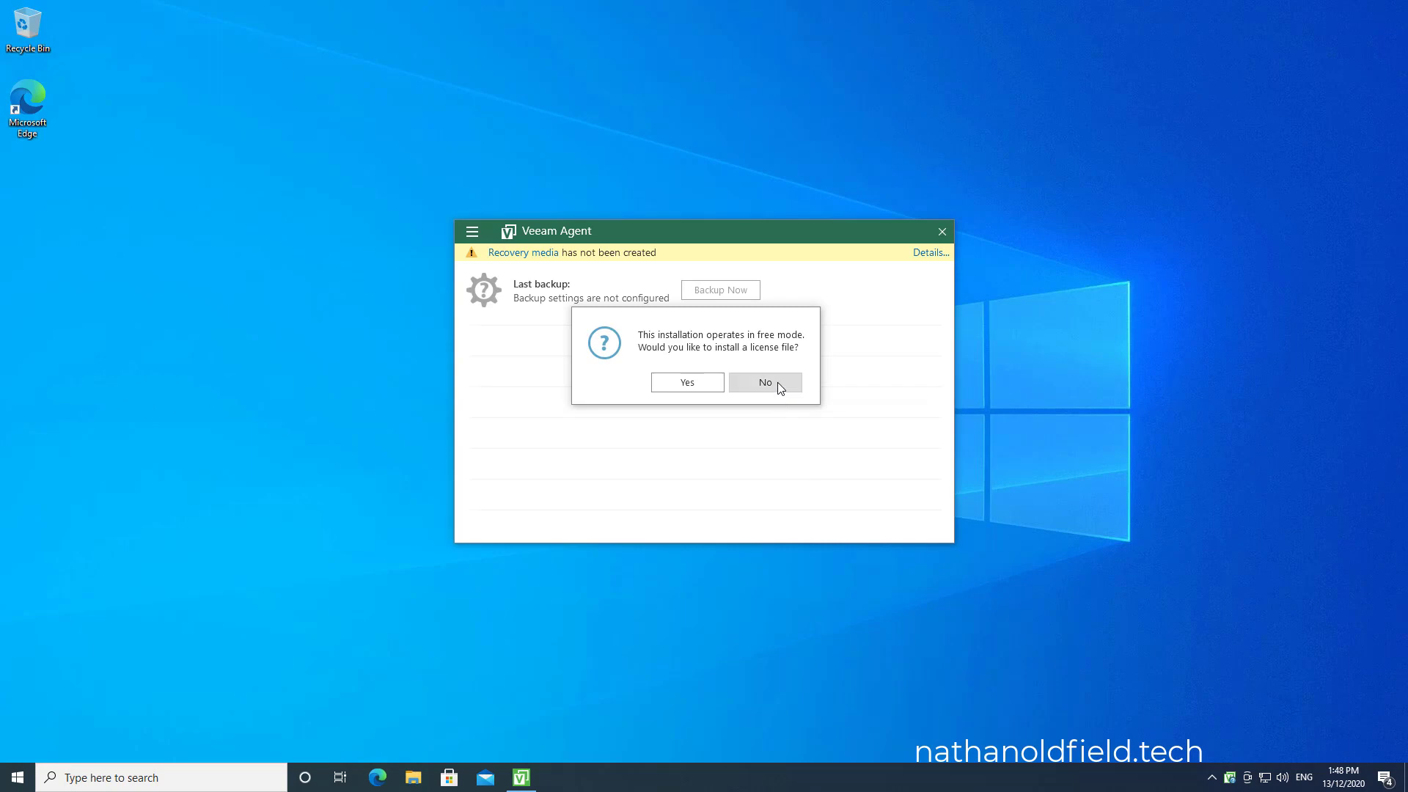
click(777, 381)
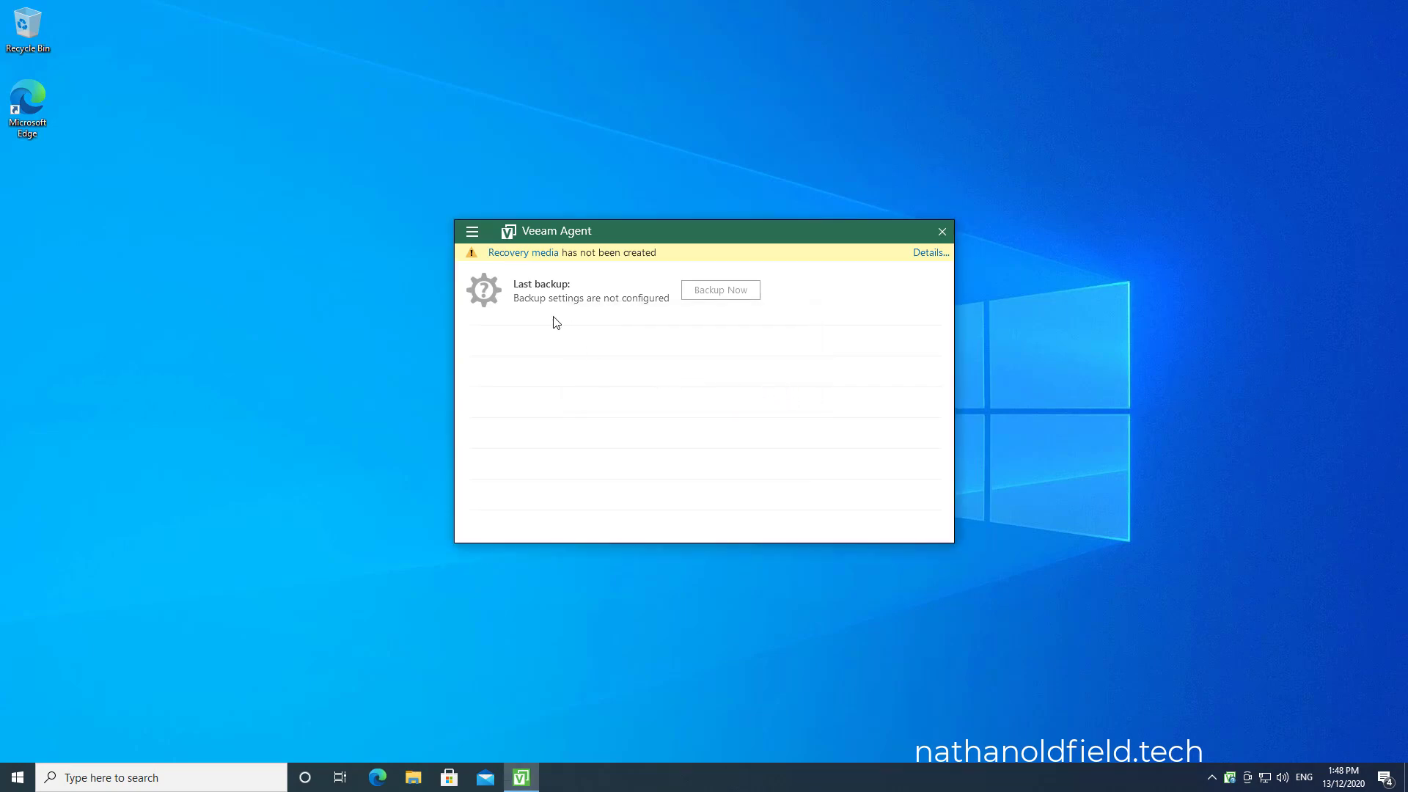
click(473, 232)
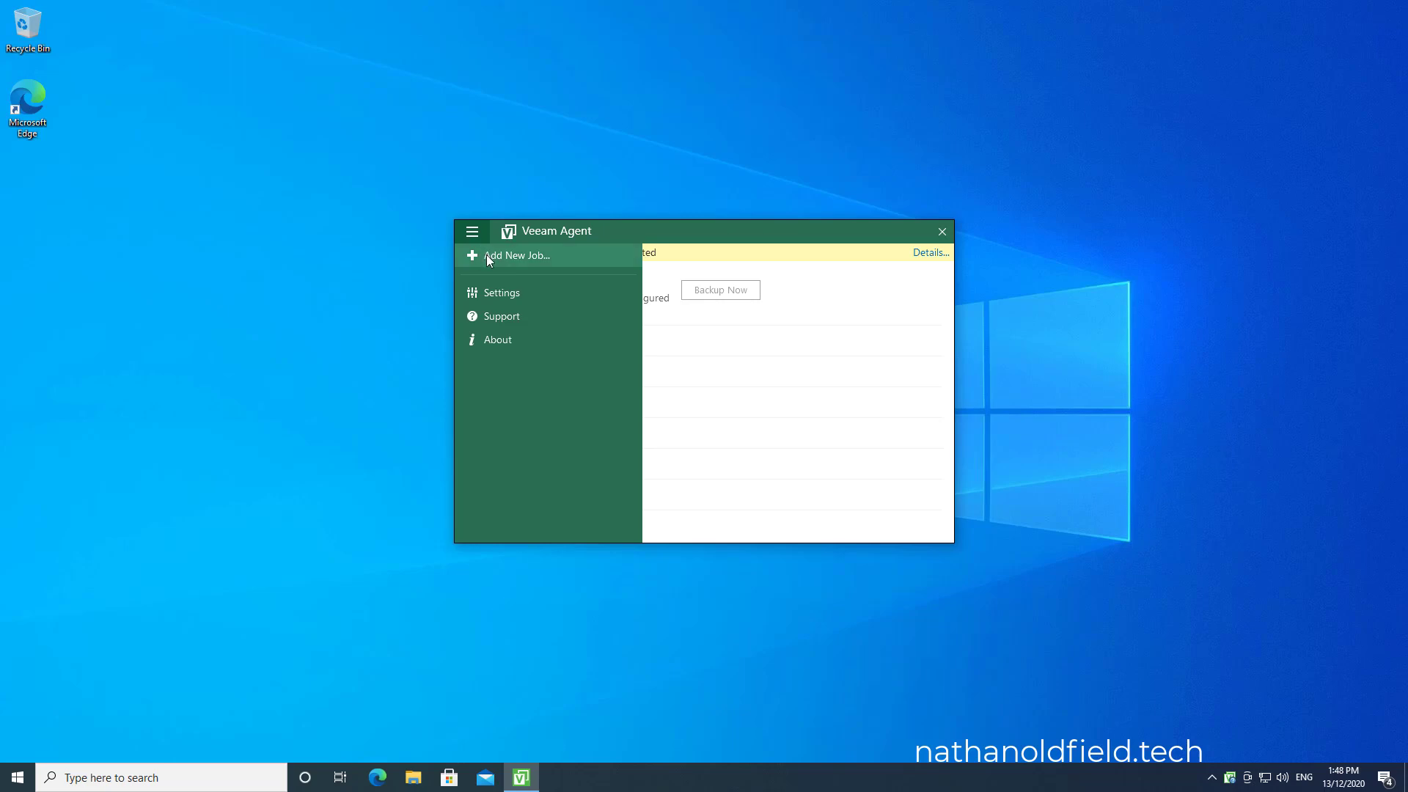
click(487, 254)
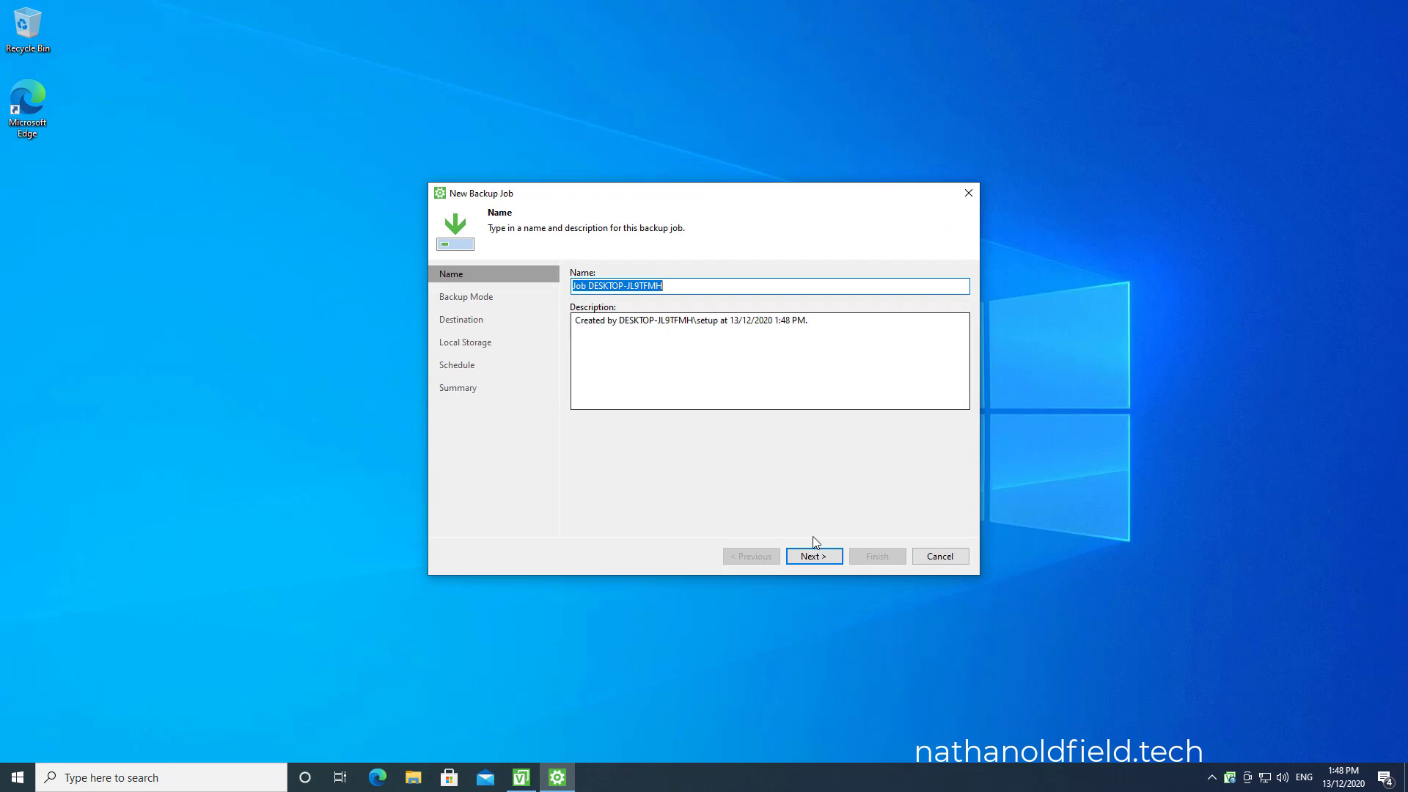
Keep the default job name and the Entire computer mode, and choose local storage on Backup Disk 2 (E:) as destination.
click(814, 557)
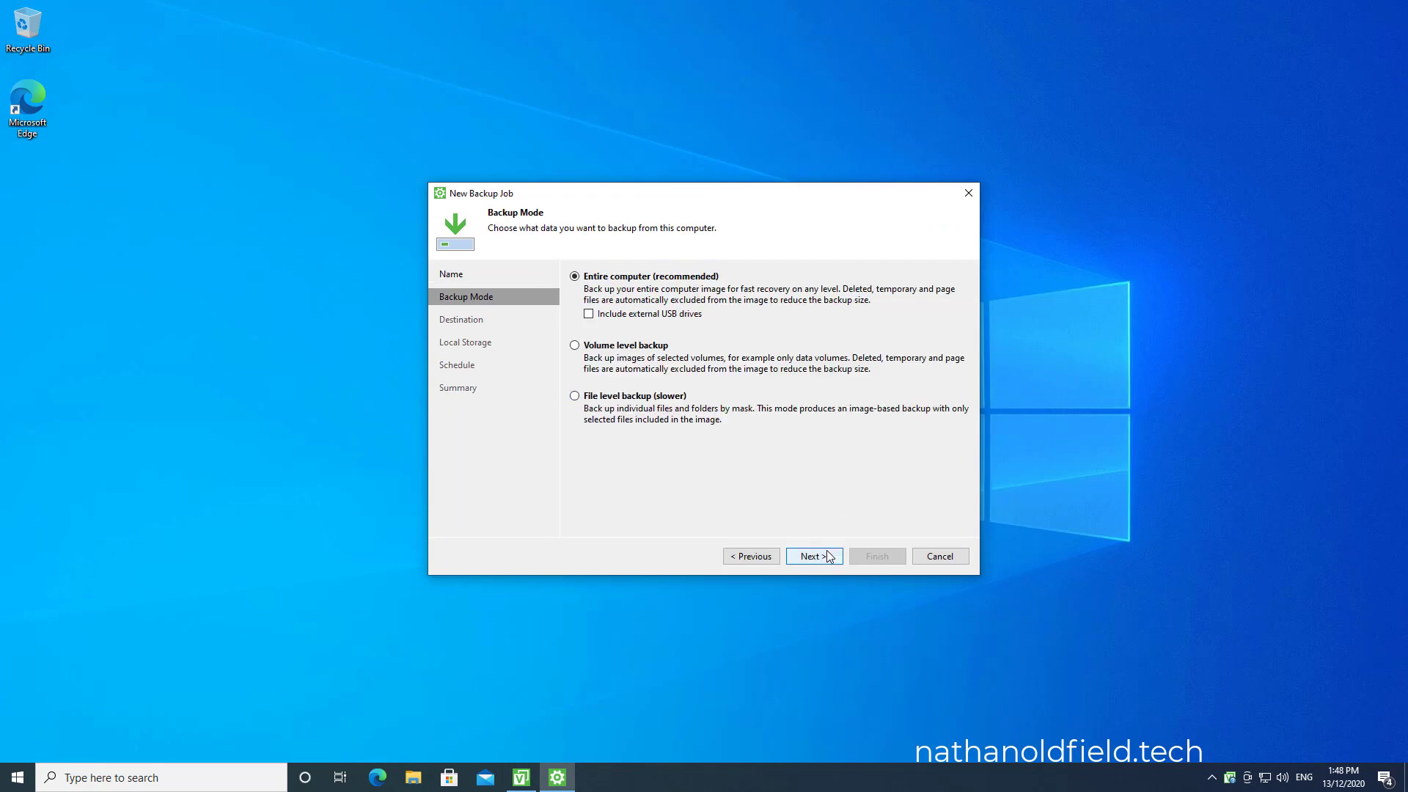
click(828, 557)
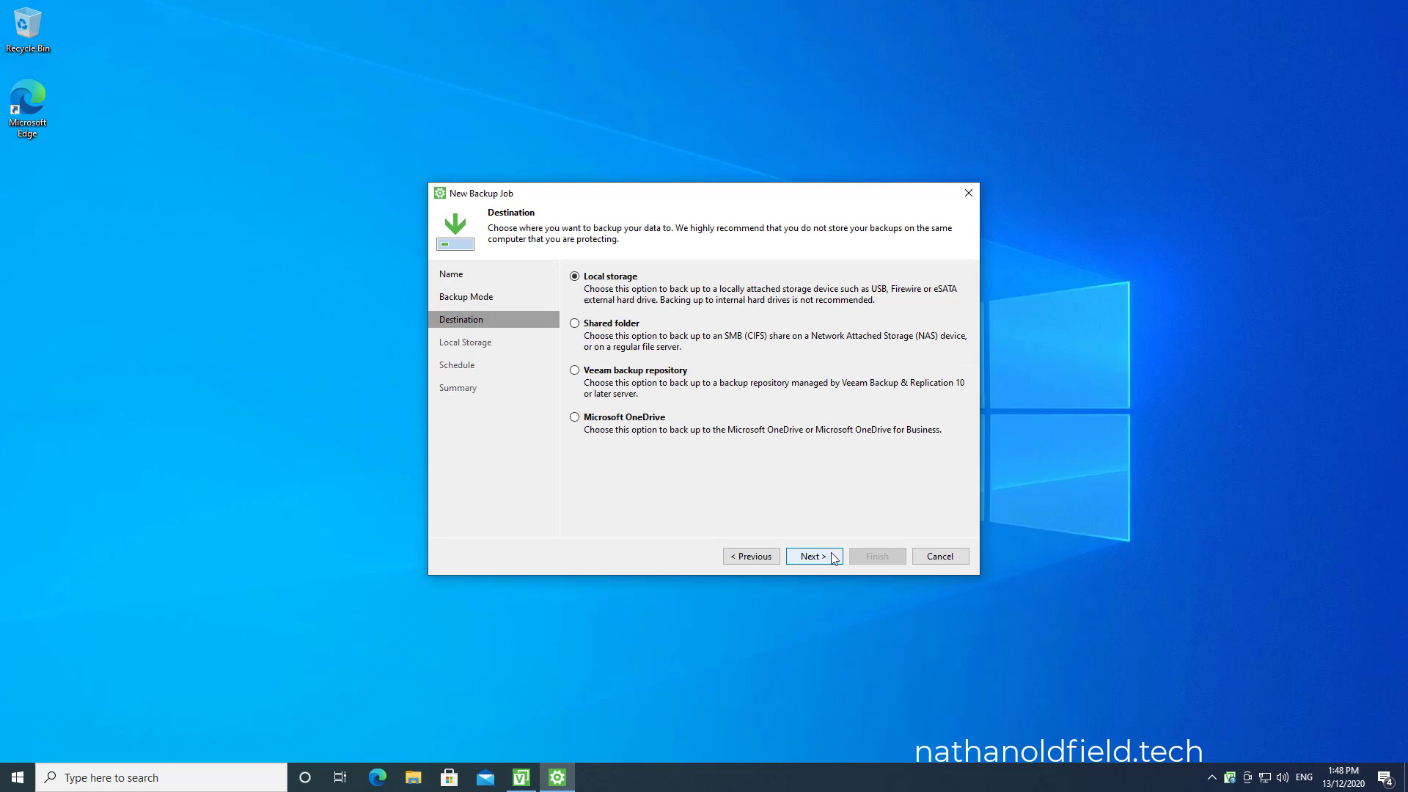
click(834, 554)
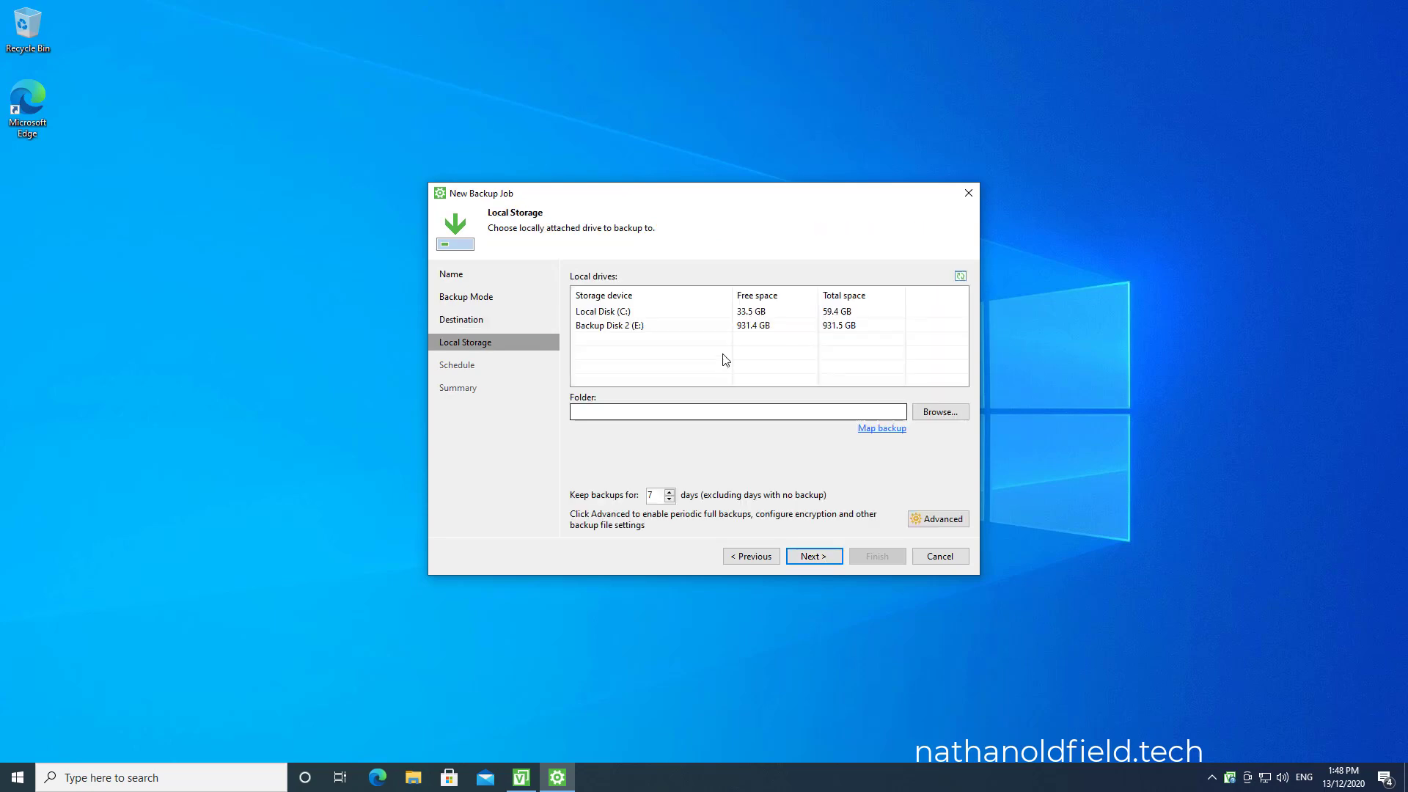
click(725, 332)
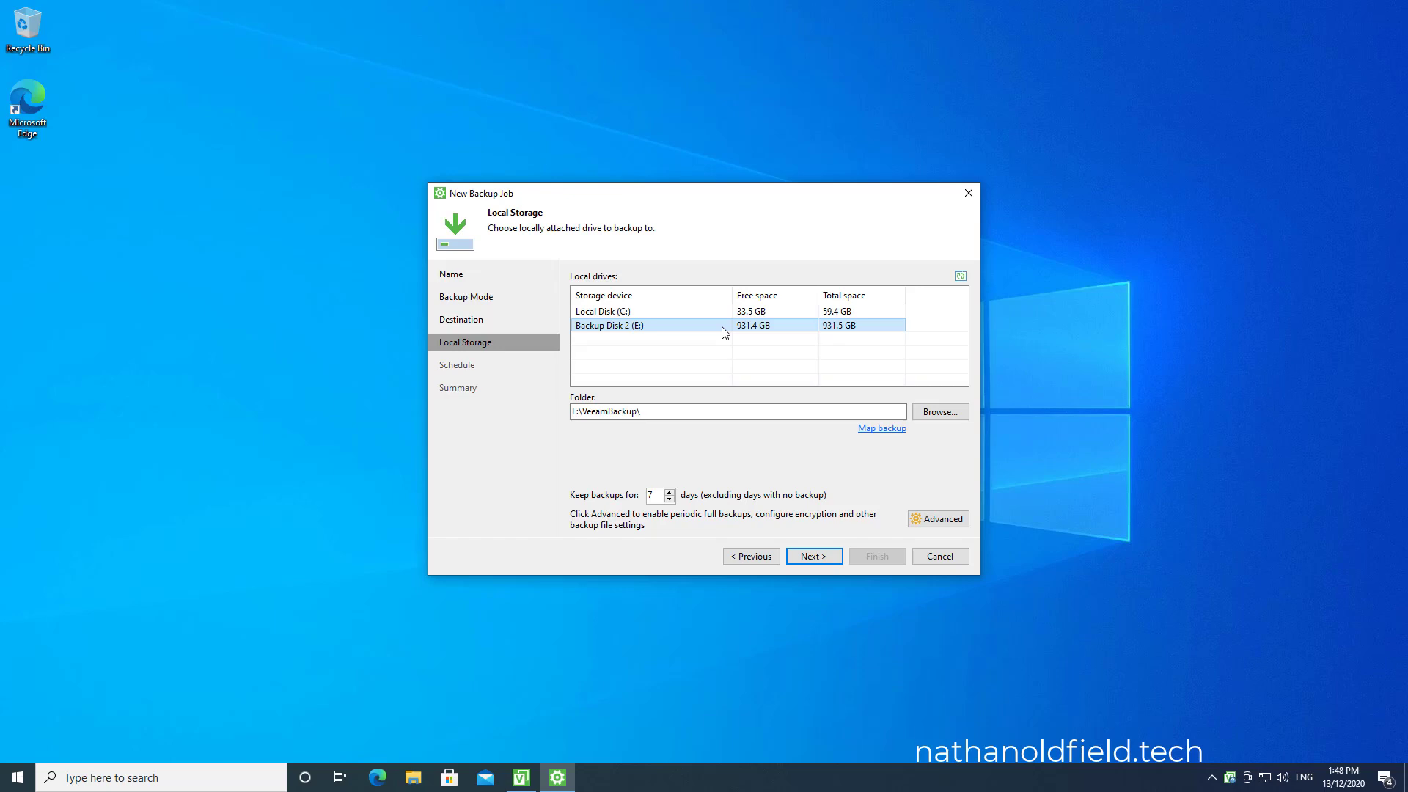
Keep backups for 30 days and enable the backup files health check weekly on Thursday and Friday.
double_click(657, 494)
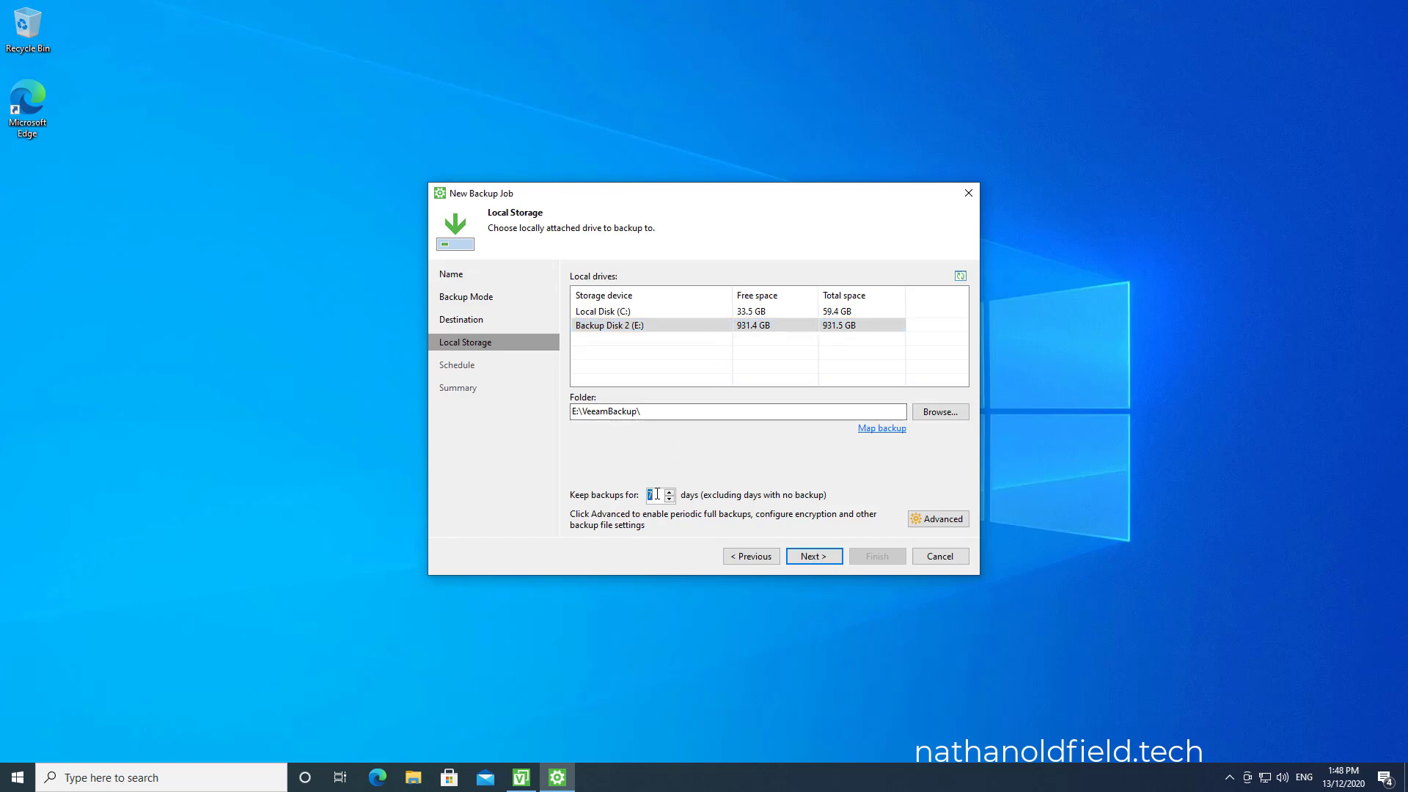
text(30)
click(954, 522)
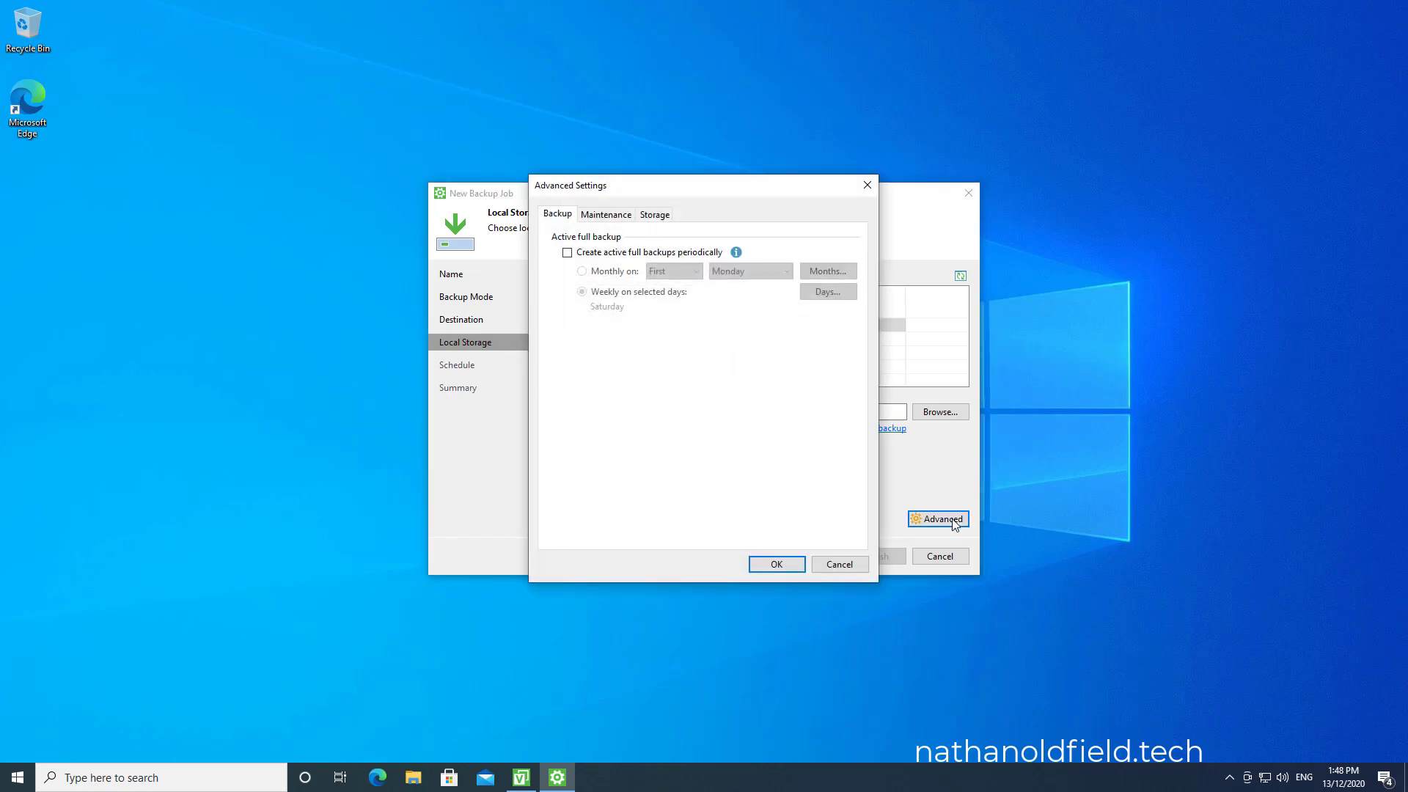
click(622, 217)
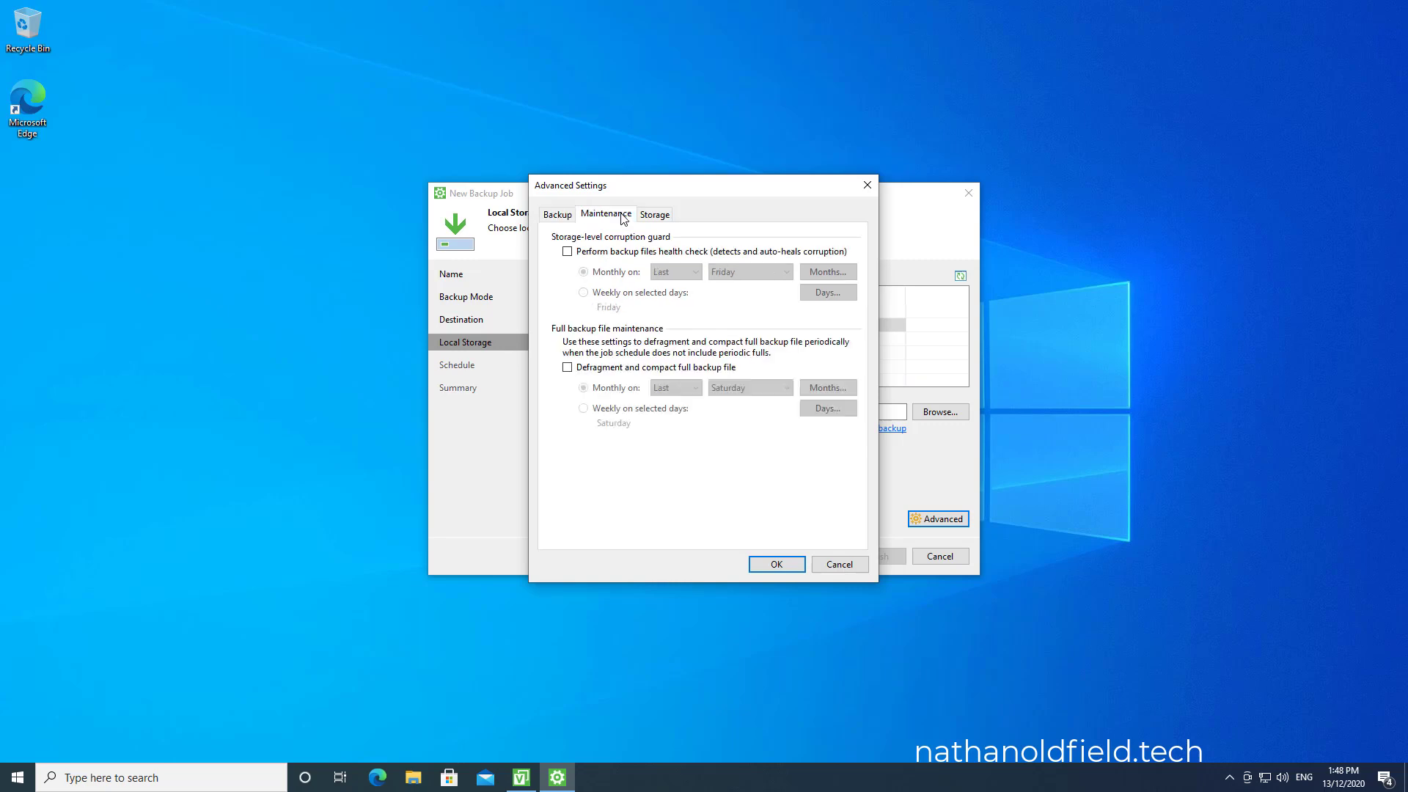
click(568, 253)
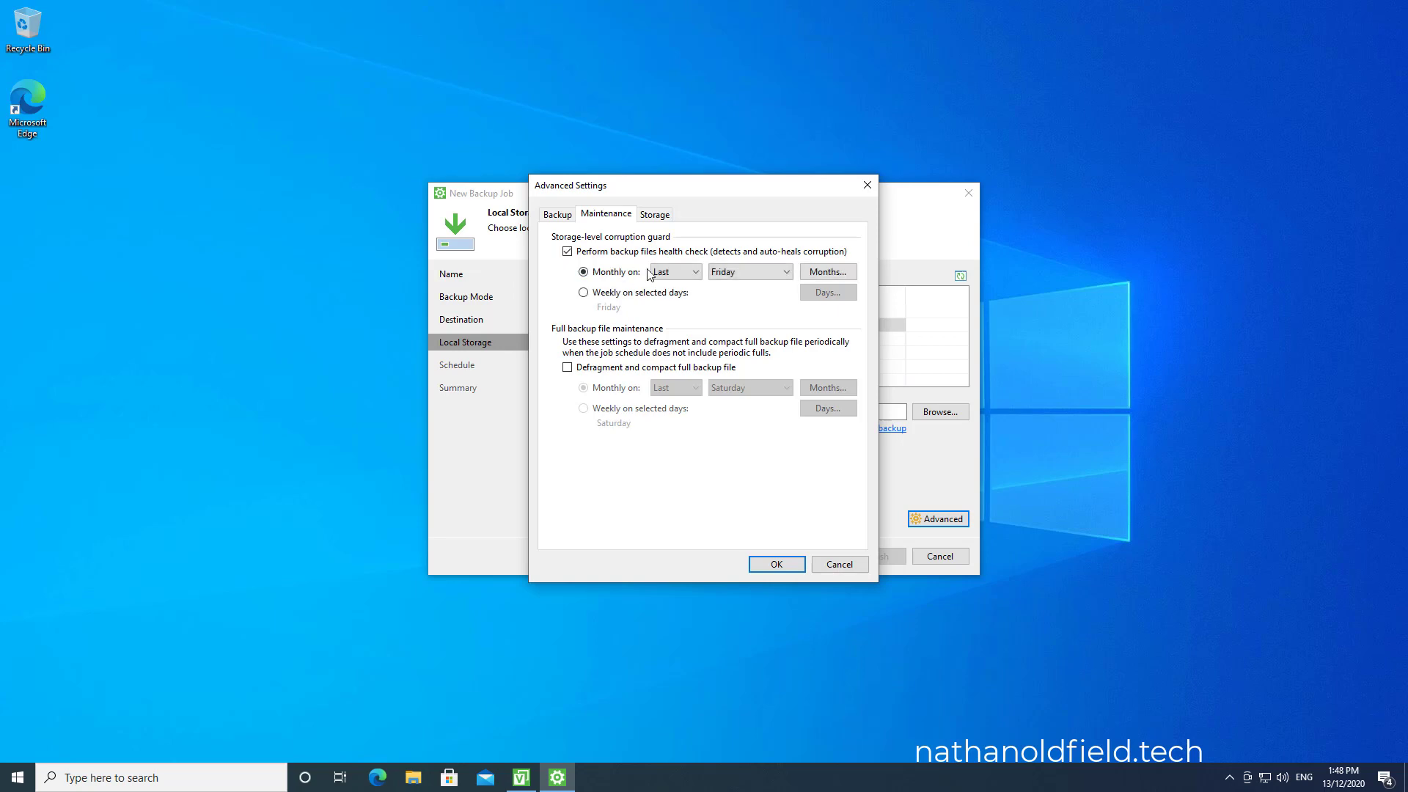
click(629, 292)
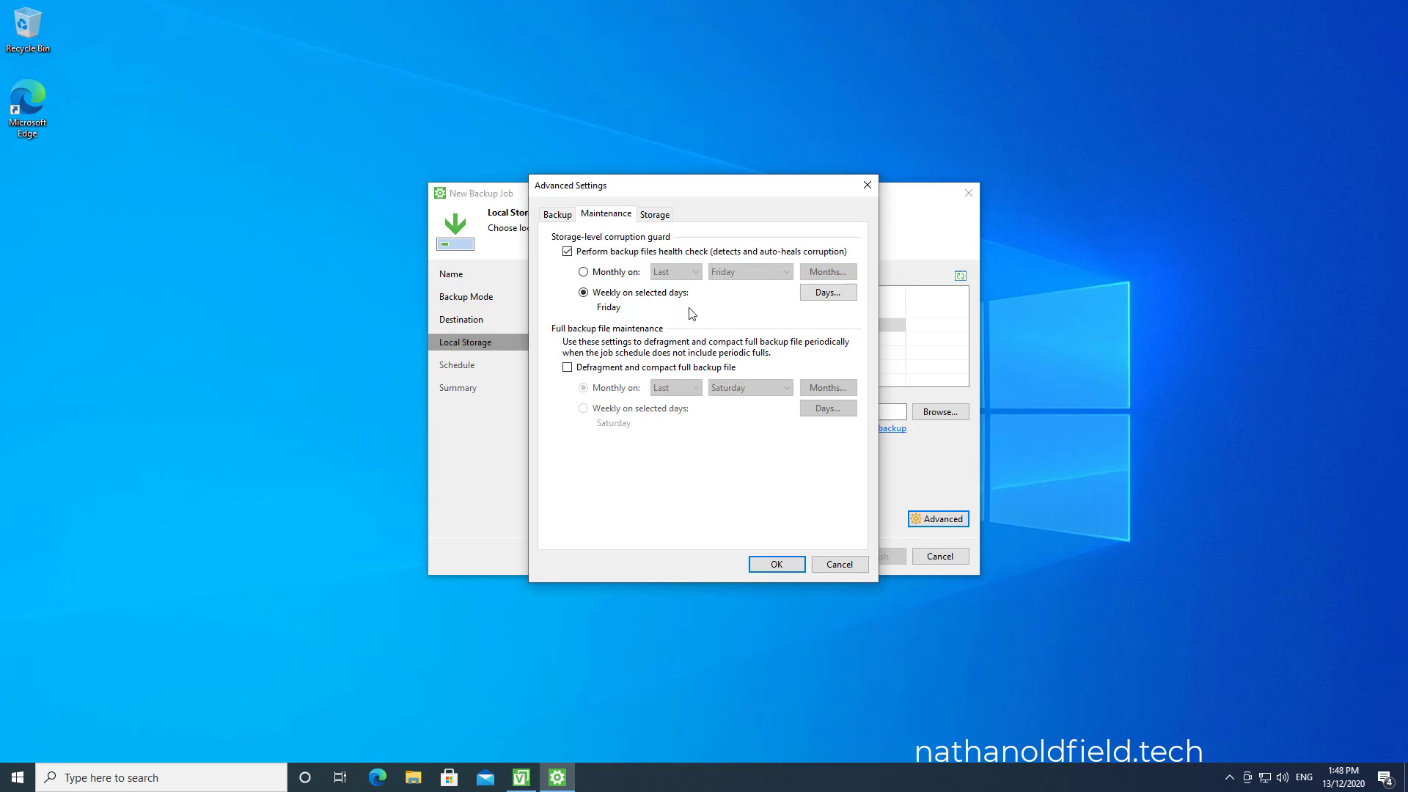
click(806, 295)
click(635, 394)
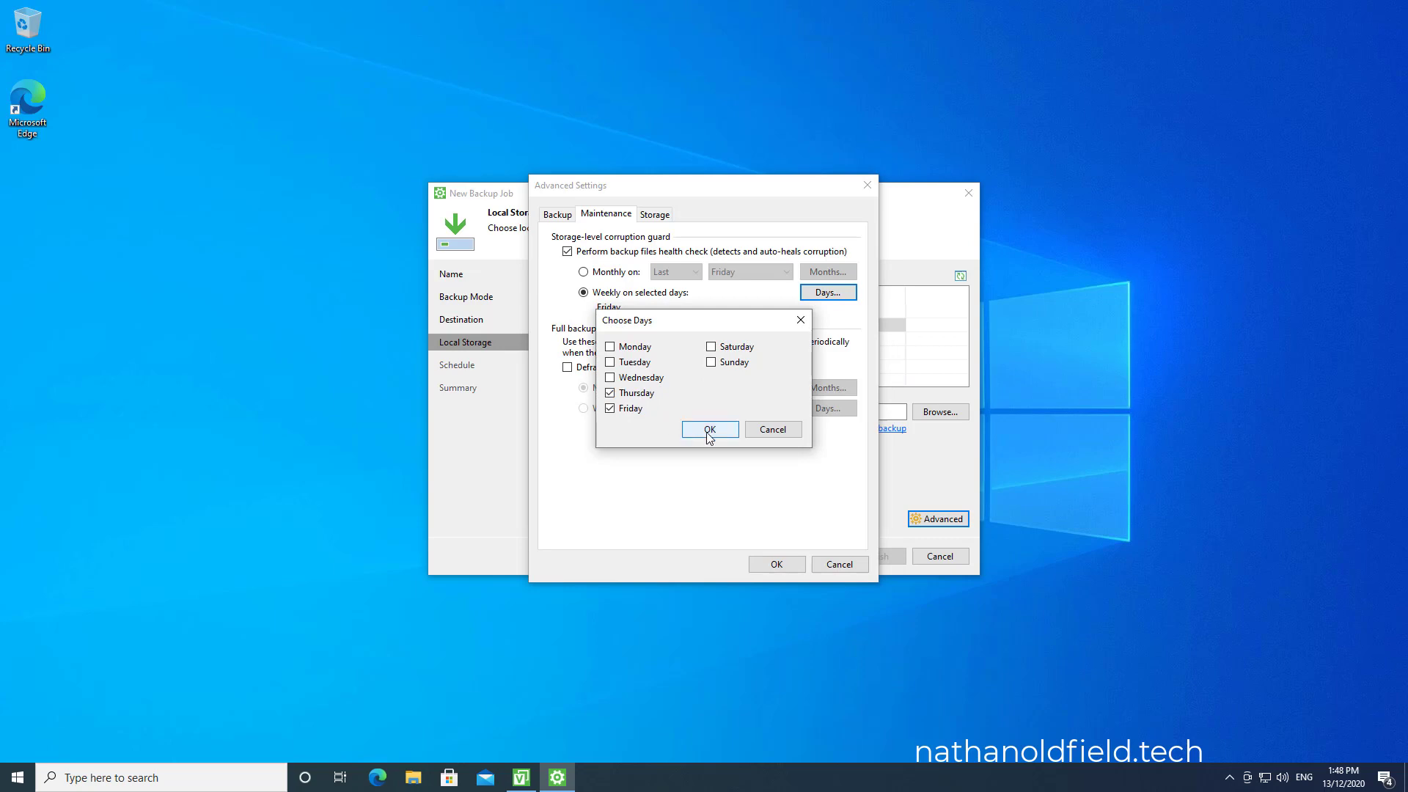
click(710, 431)
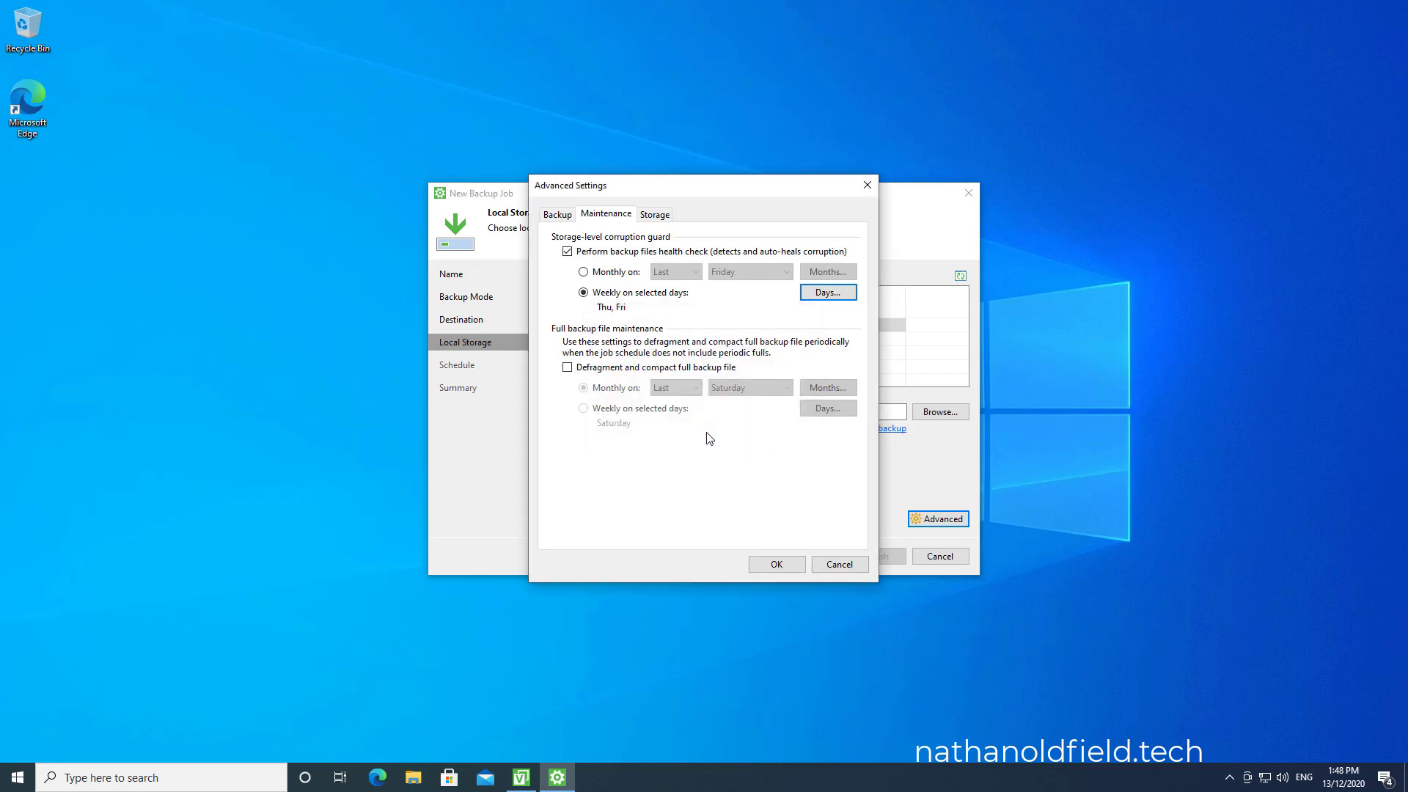
click(664, 219)
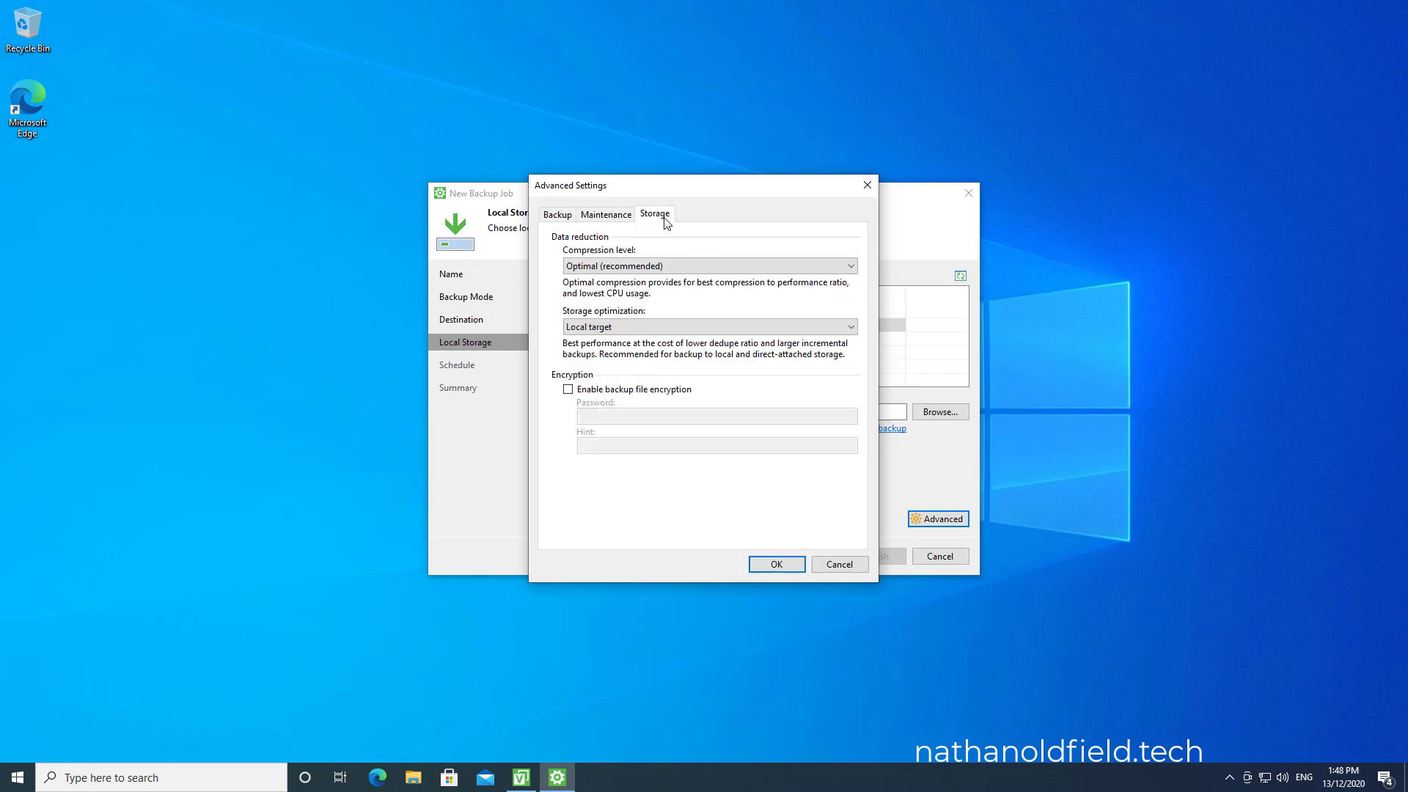
click(625, 219)
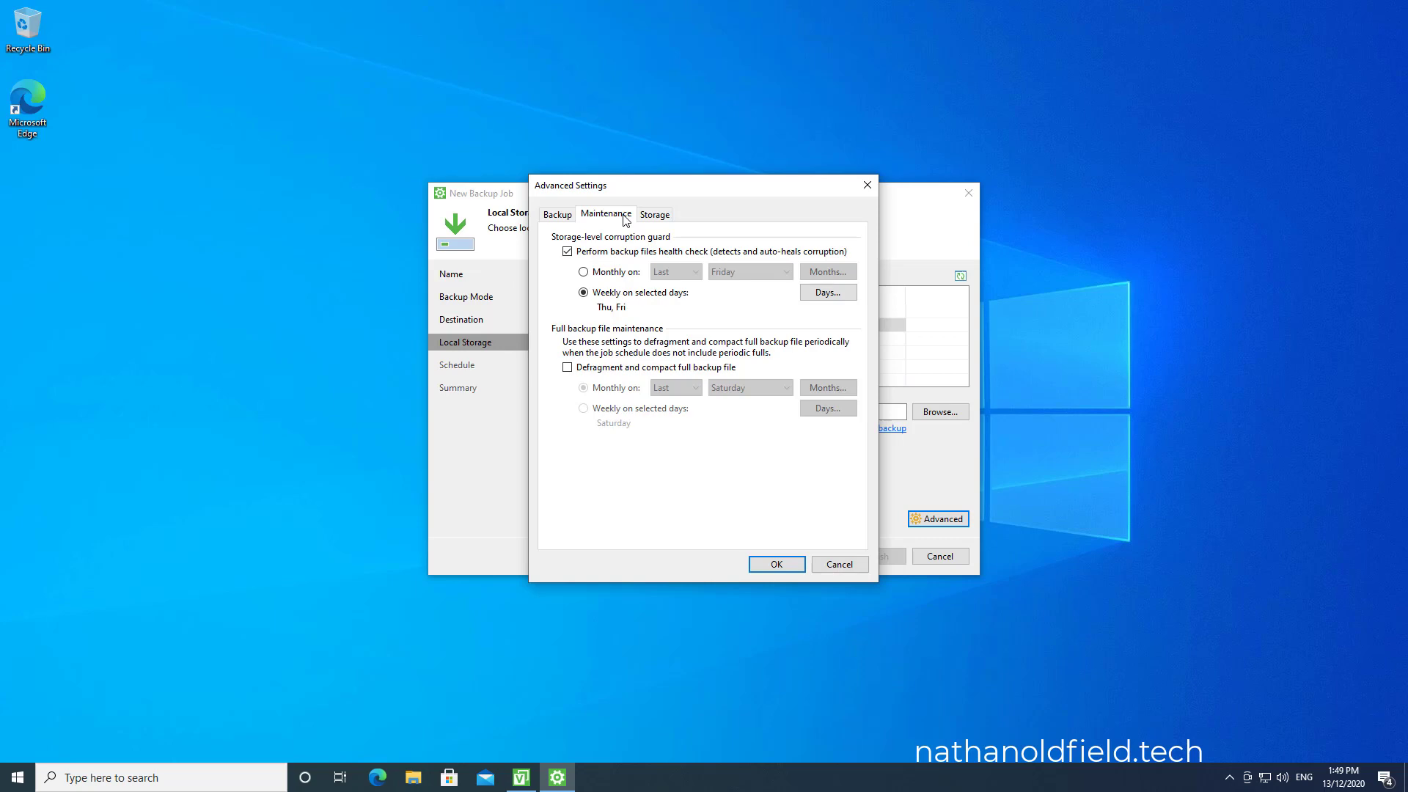
click(571, 218)
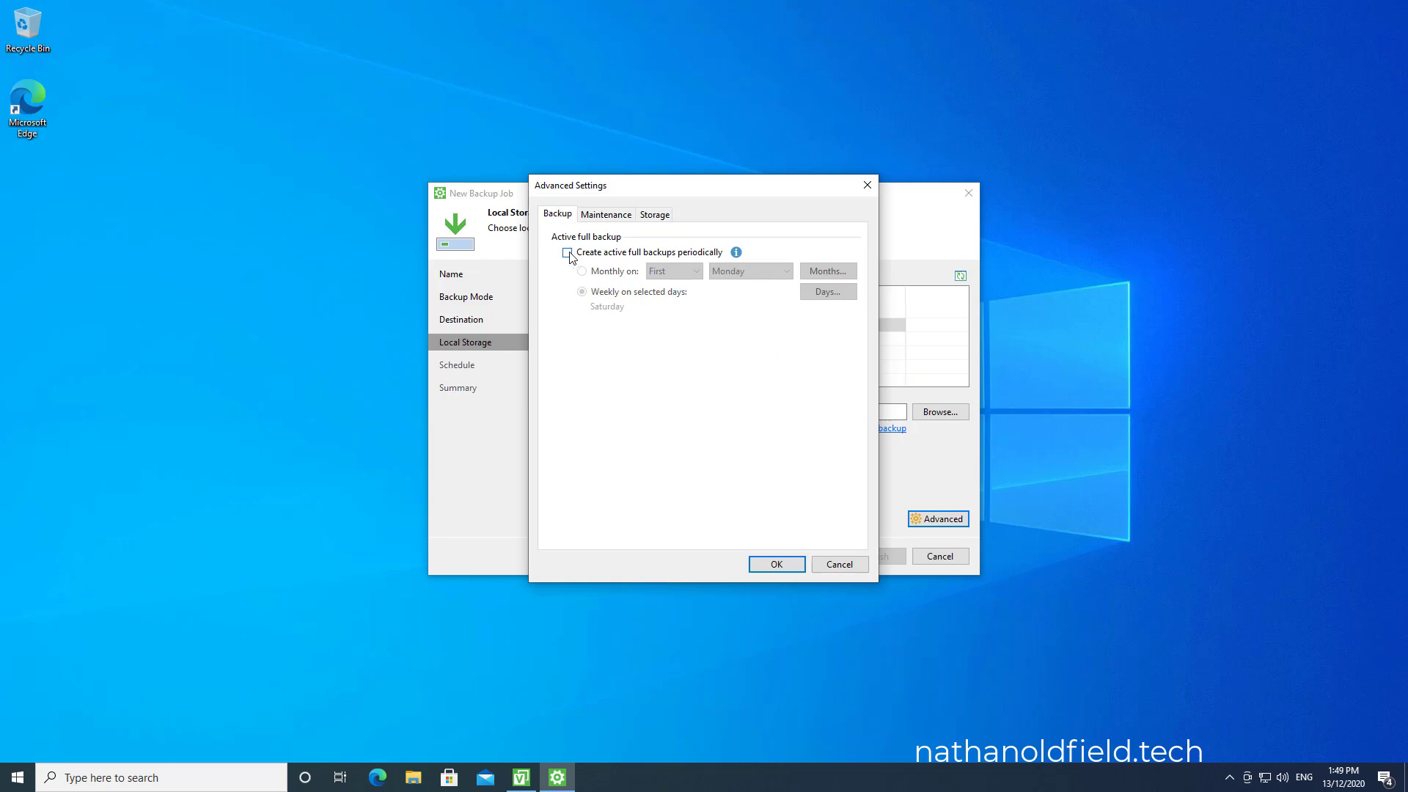
click(603, 216)
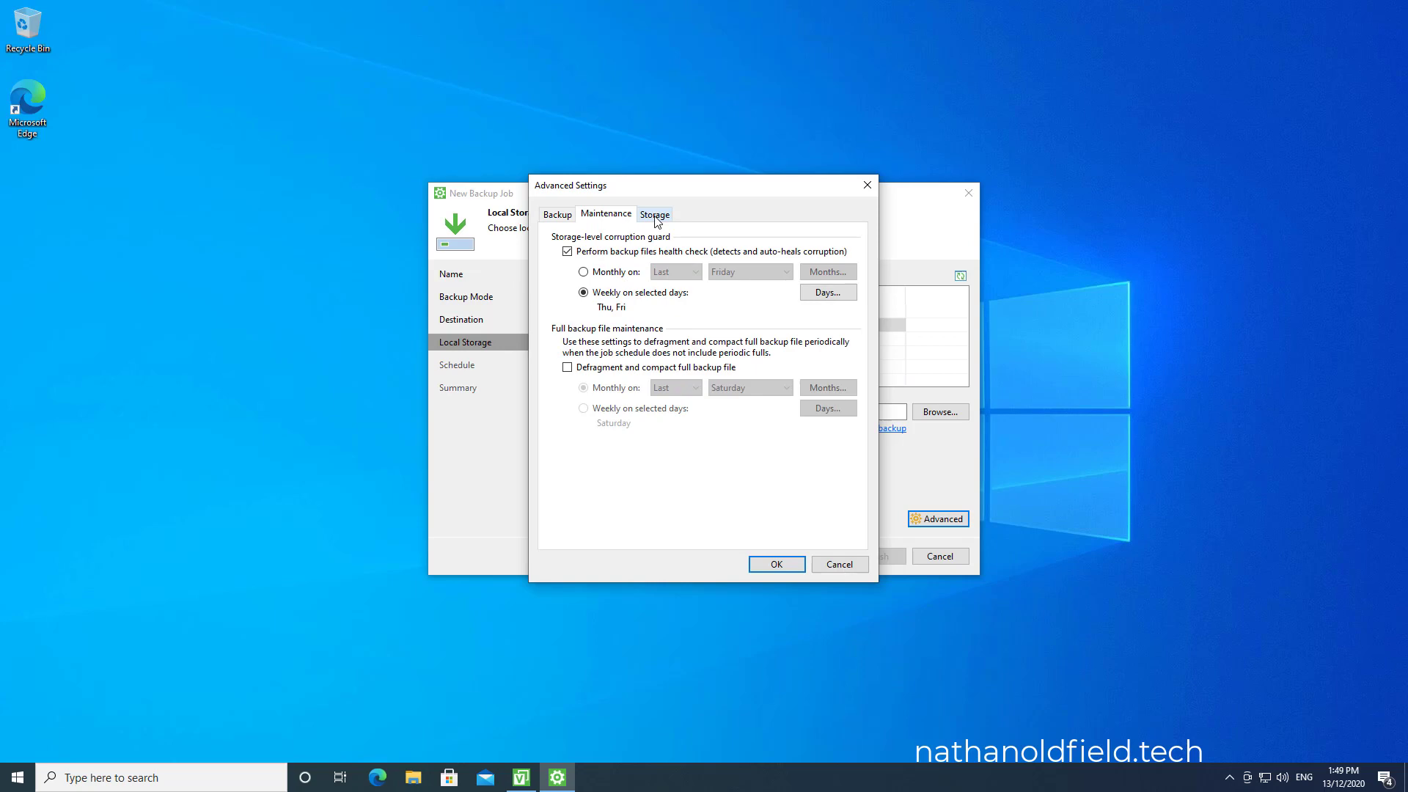
Enable backup file encryption, enter the encryption password and a password hint, and confirm the advanced settings.
click(656, 216)
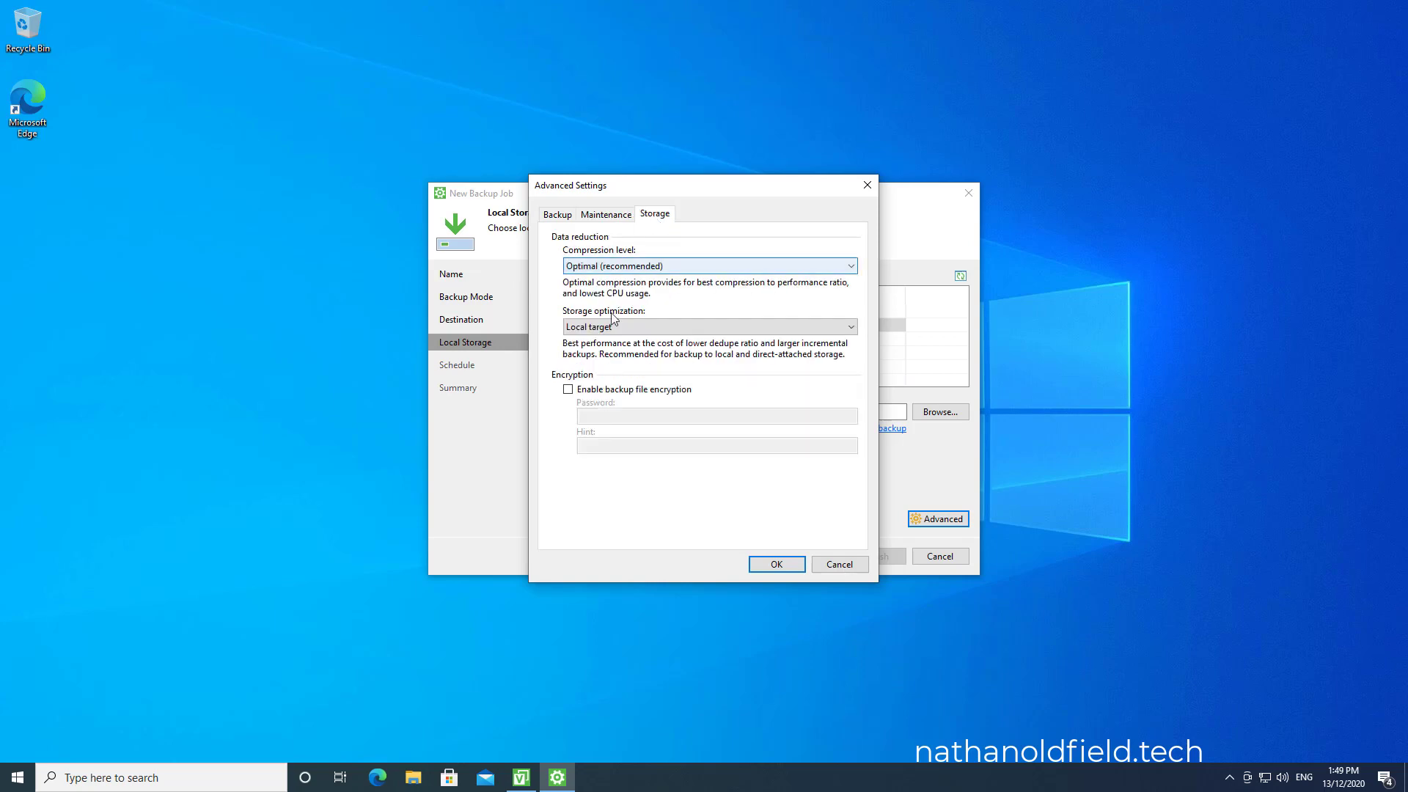
click(569, 389)
click(603, 417)
text(••••••••)
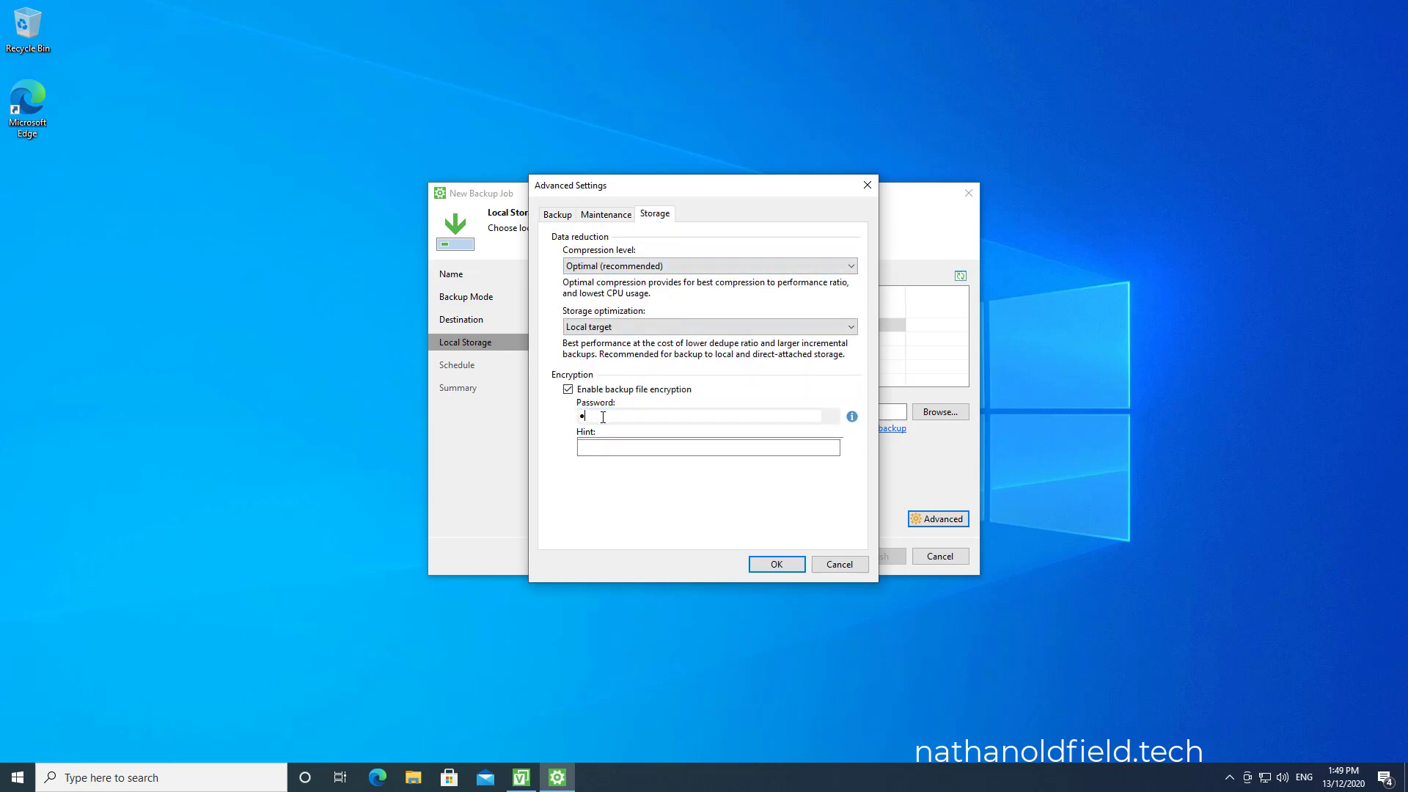
key(Tab)
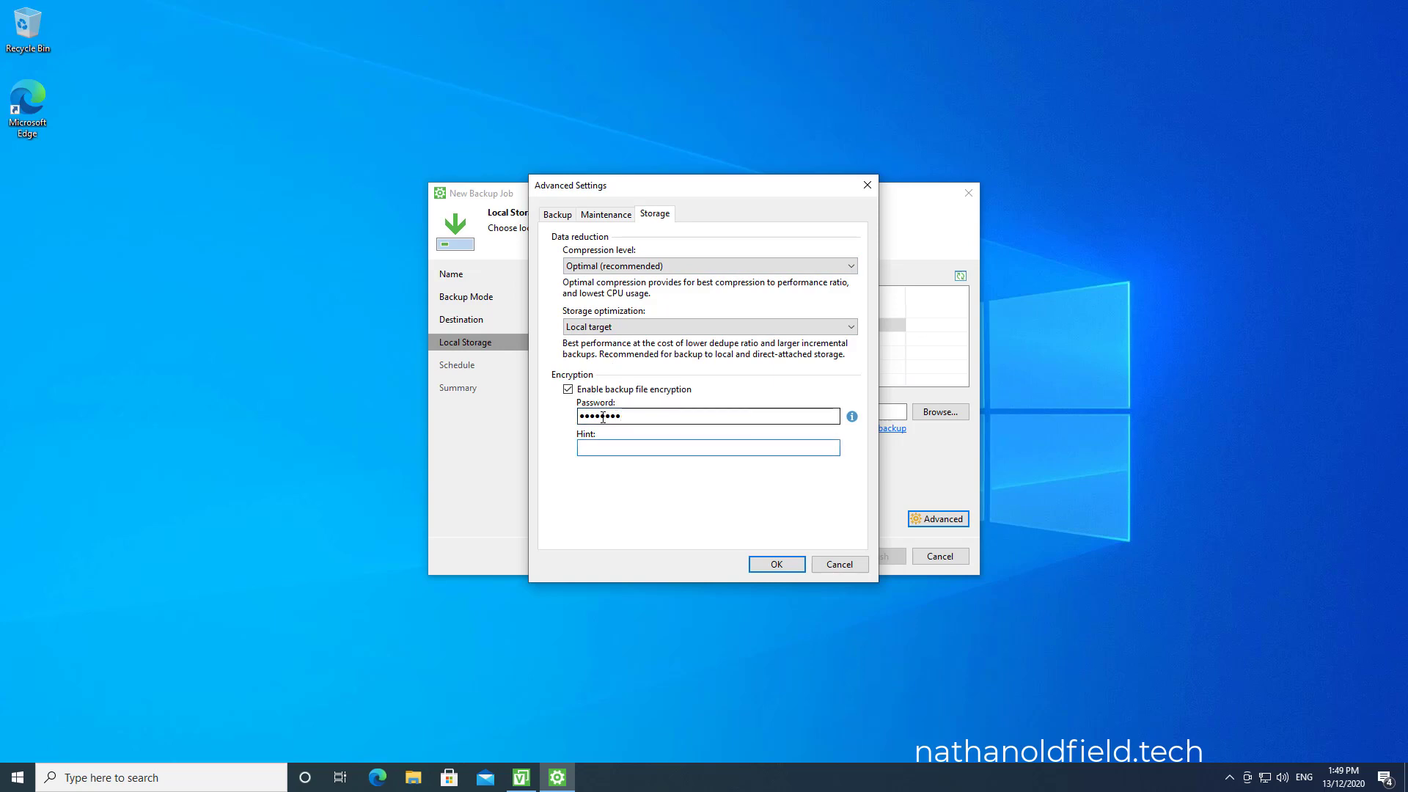
text(usual :-)
click(777, 564)
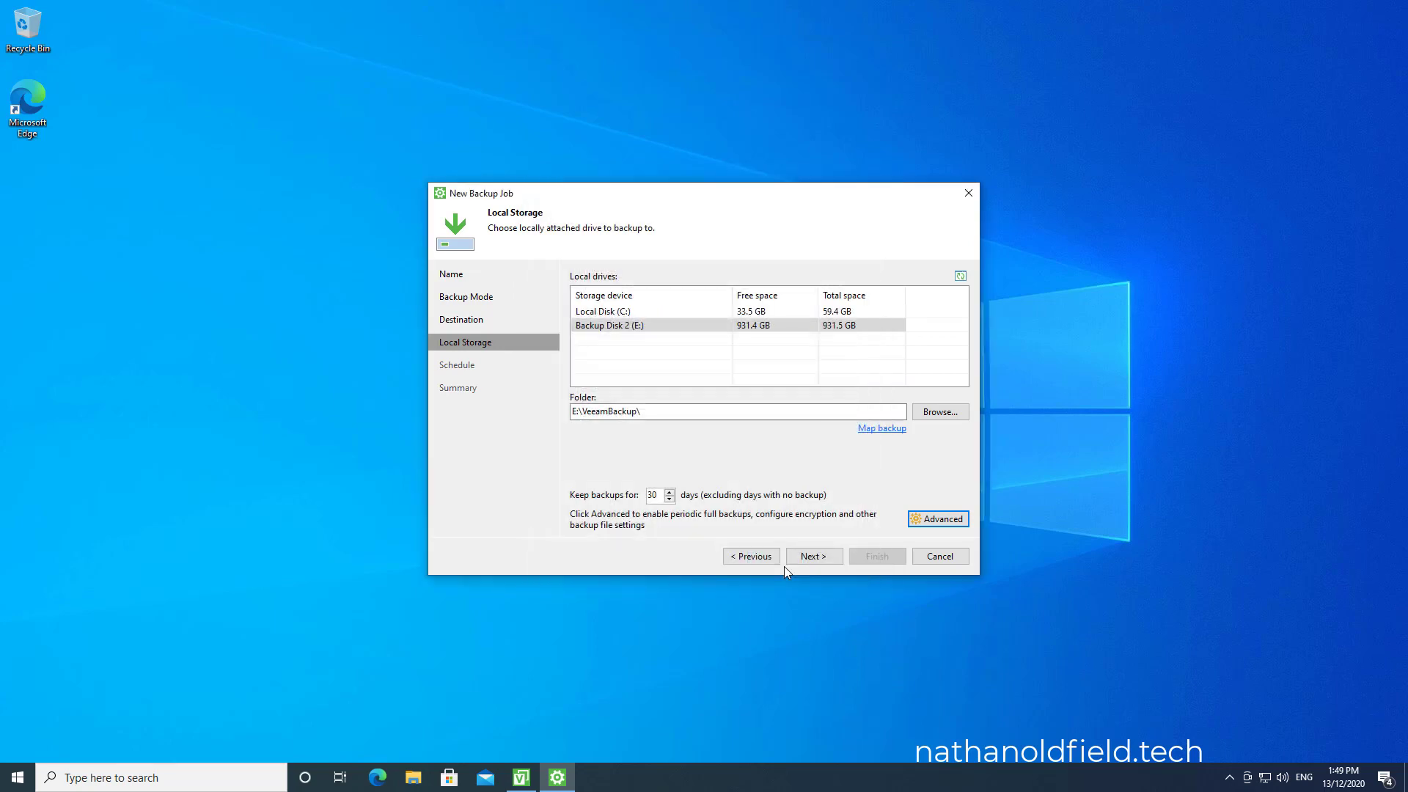
Continue to the job schedule and set the daily backup time to 8:00 PM.
click(807, 558)
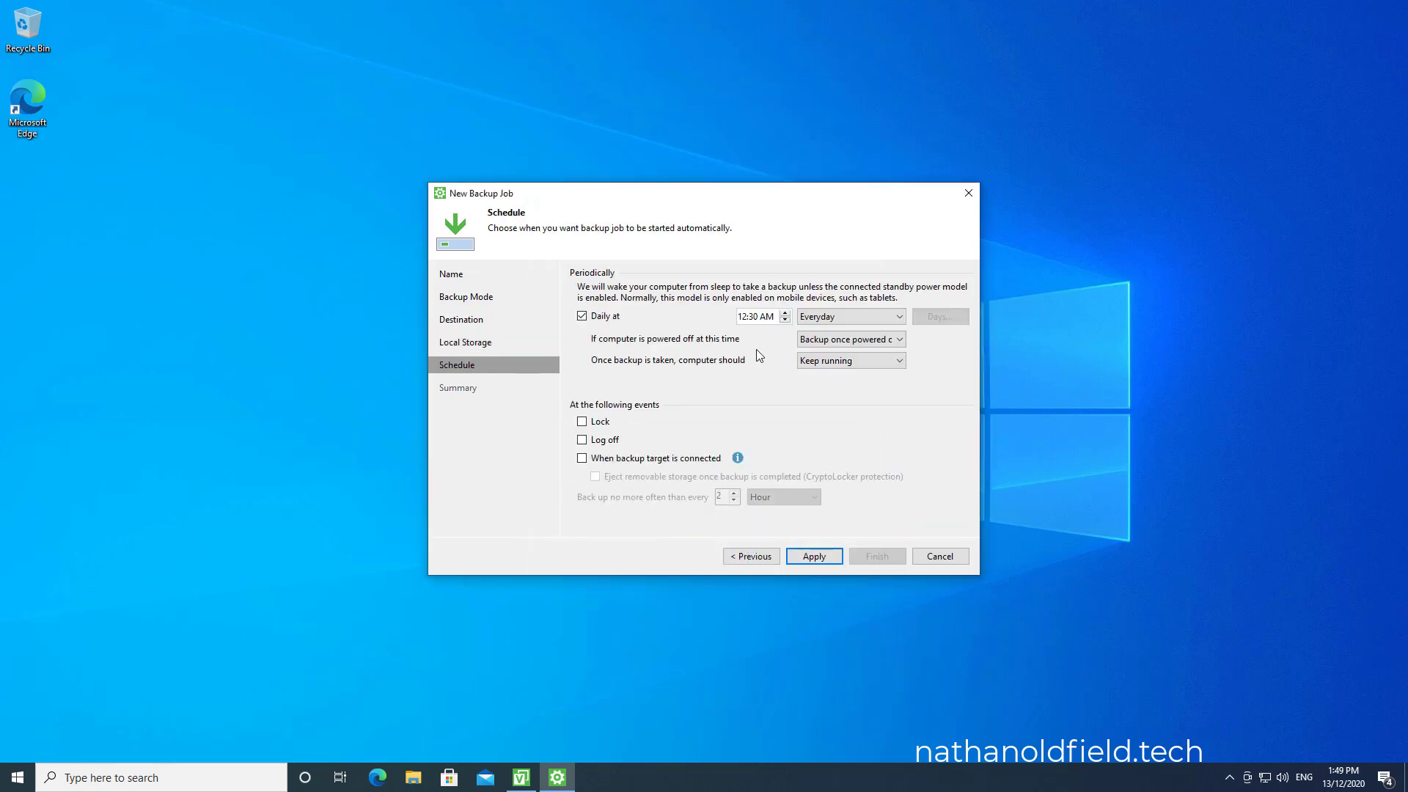
click(746, 321)
text(8)
click(754, 317)
text(00)
click(767, 316)
text(p)
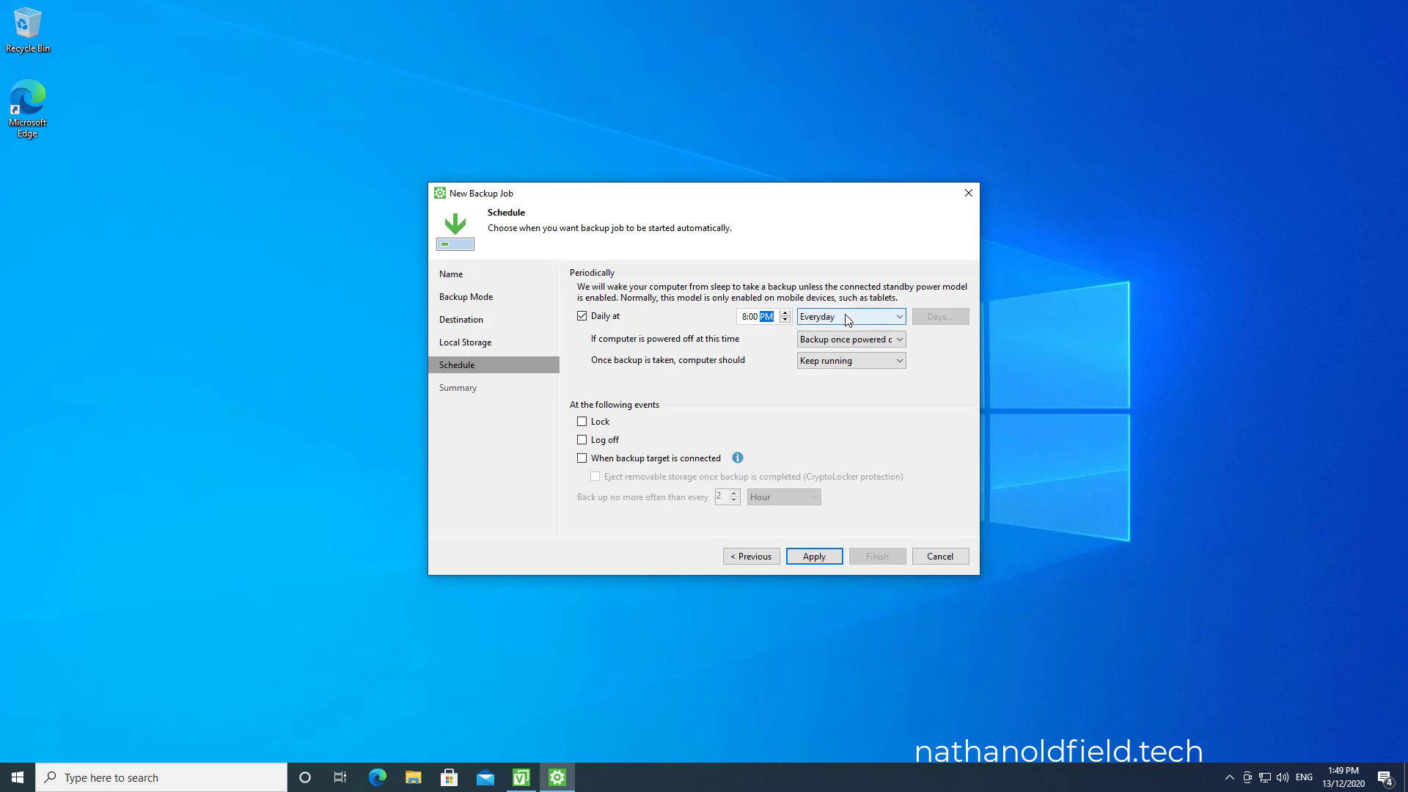
Try the On week-days and On these days recurrence options, and return the schedule to Everyday.
click(864, 318)
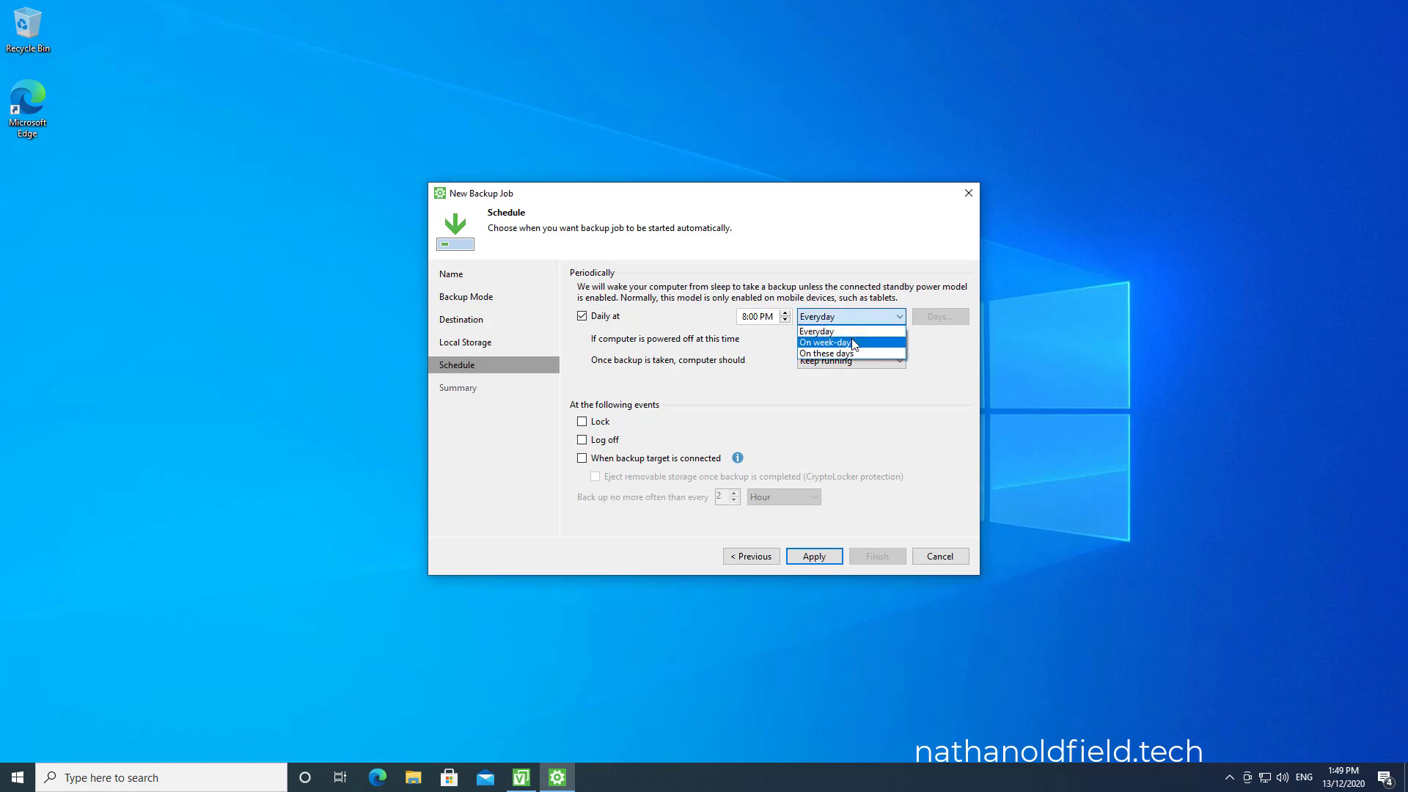
click(854, 343)
click(851, 316)
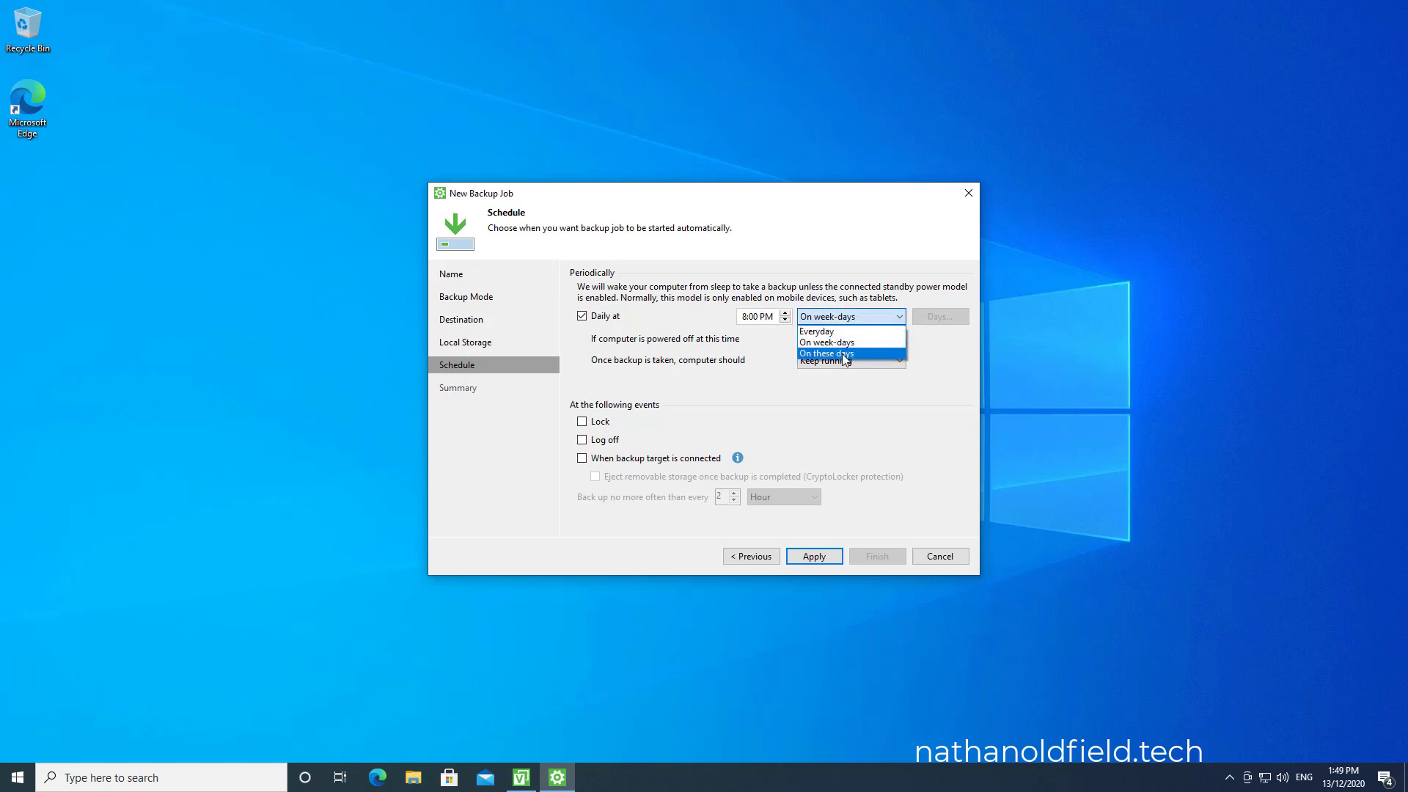
click(845, 354)
click(924, 323)
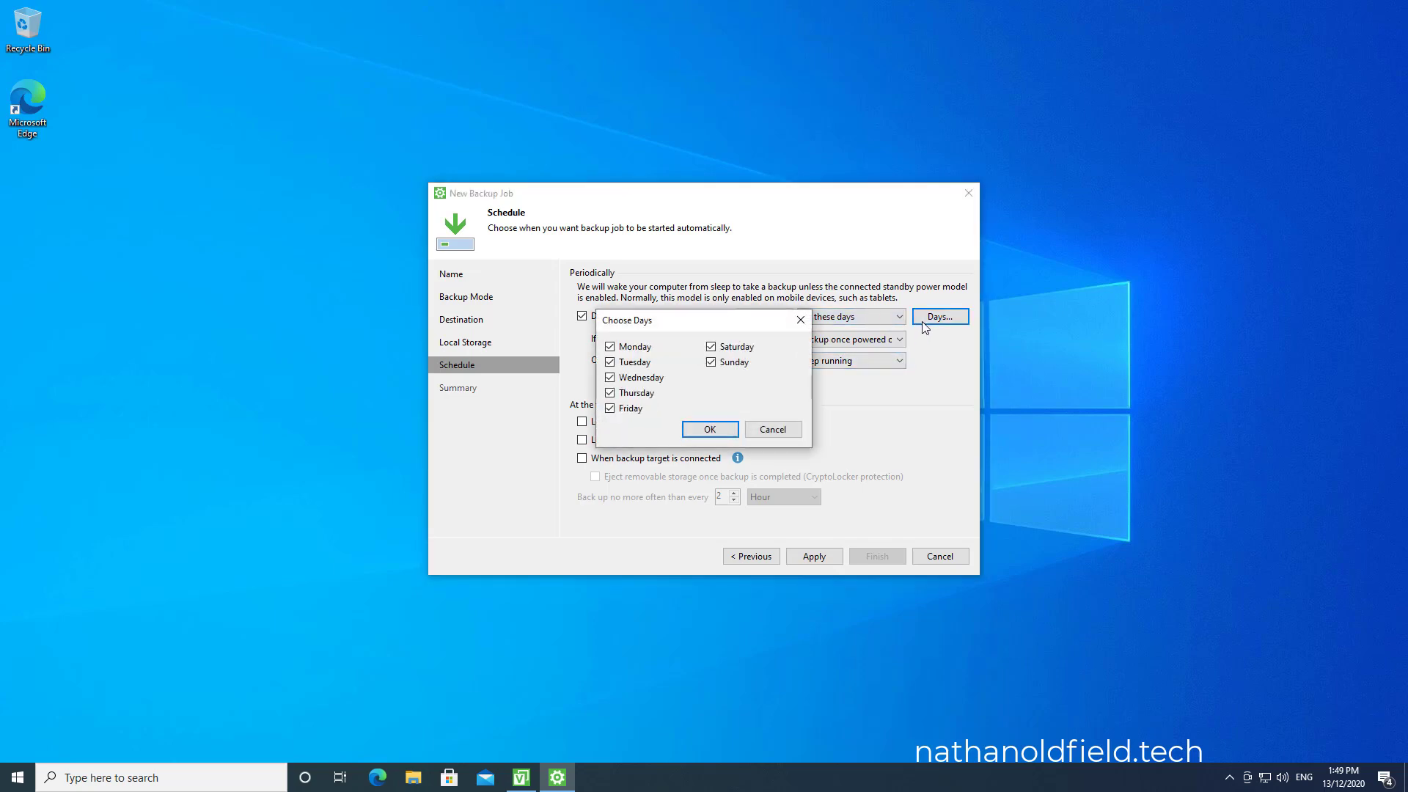
click(782, 432)
click(829, 317)
click(828, 332)
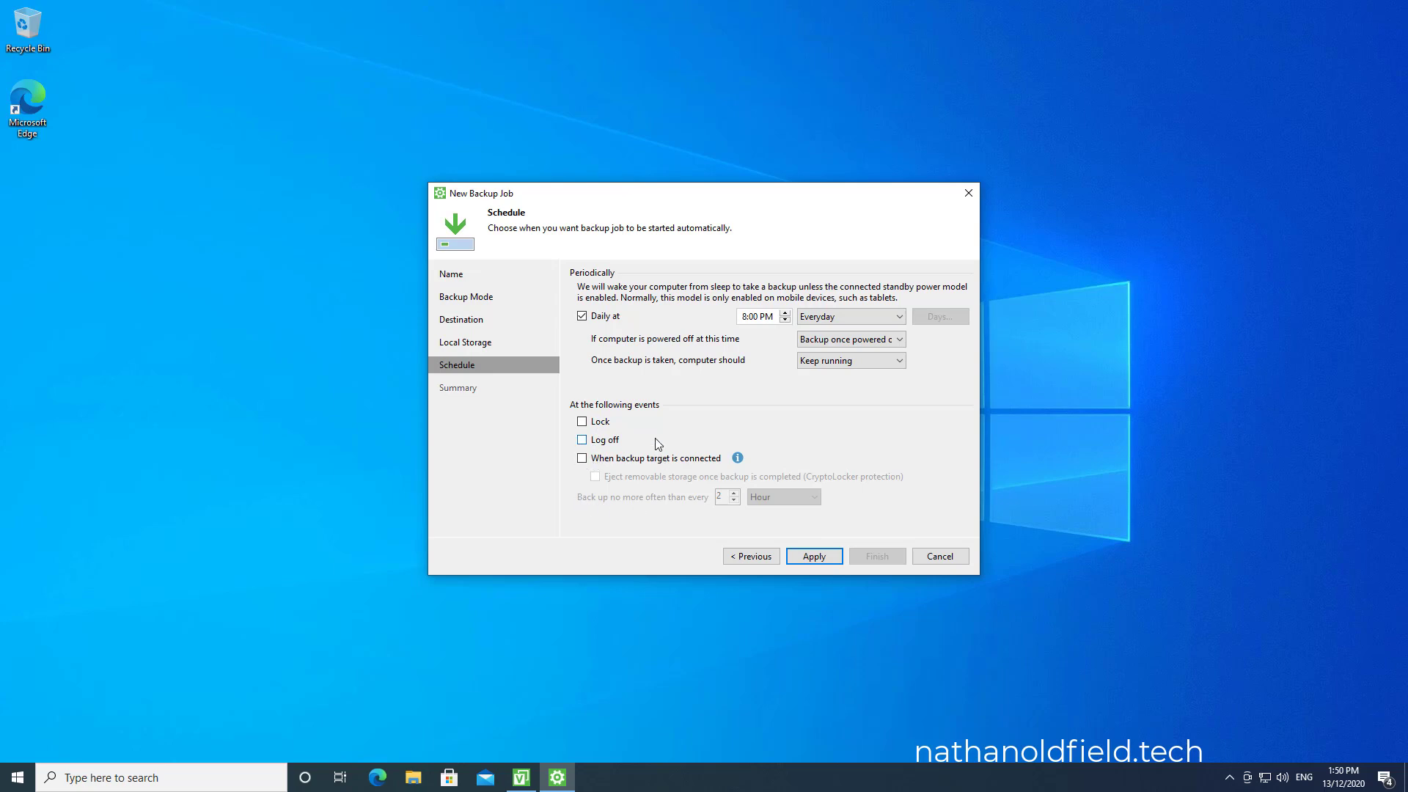
Apply the schedule, review the job summary and finish the wizard with the job set to run immediately.
click(816, 556)
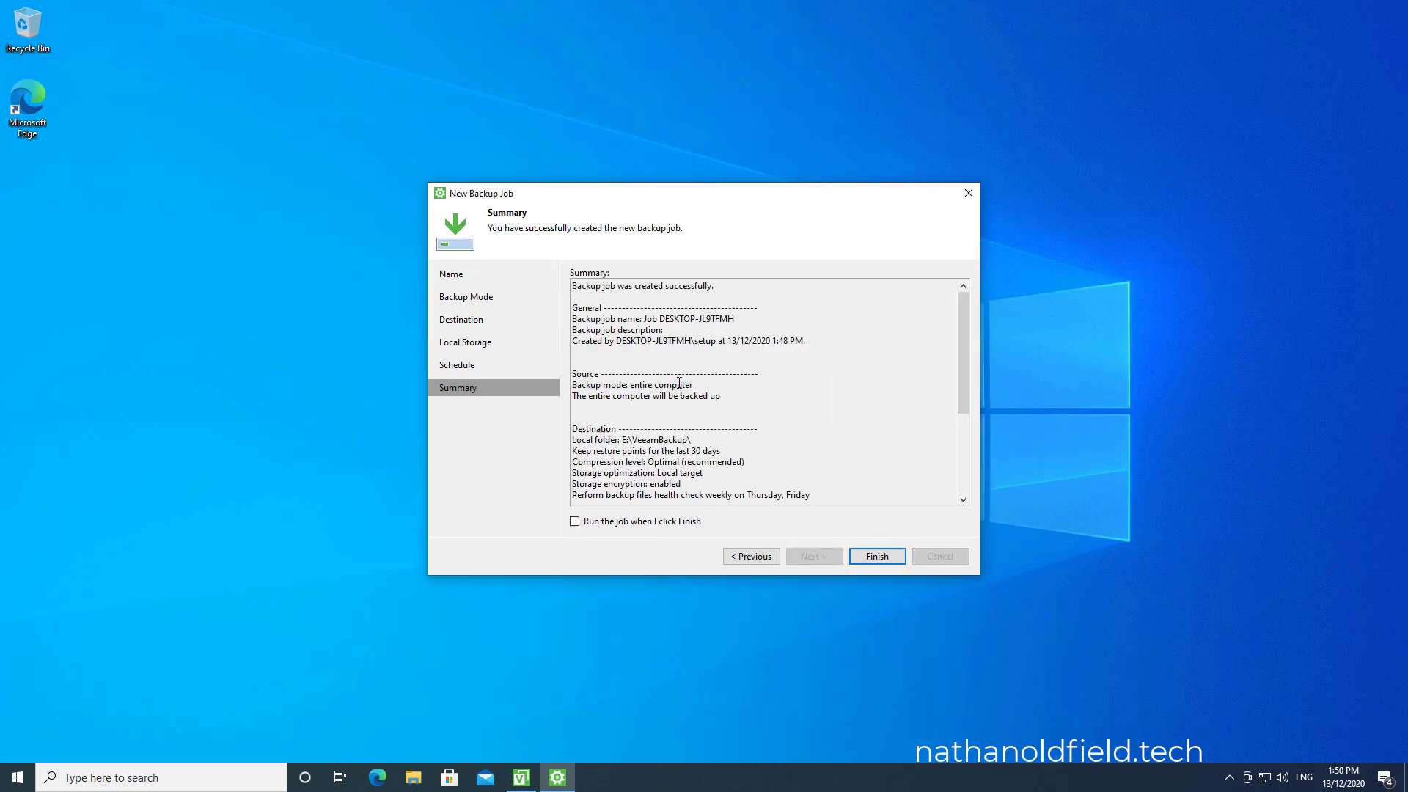
drag(964, 370, 963, 460)
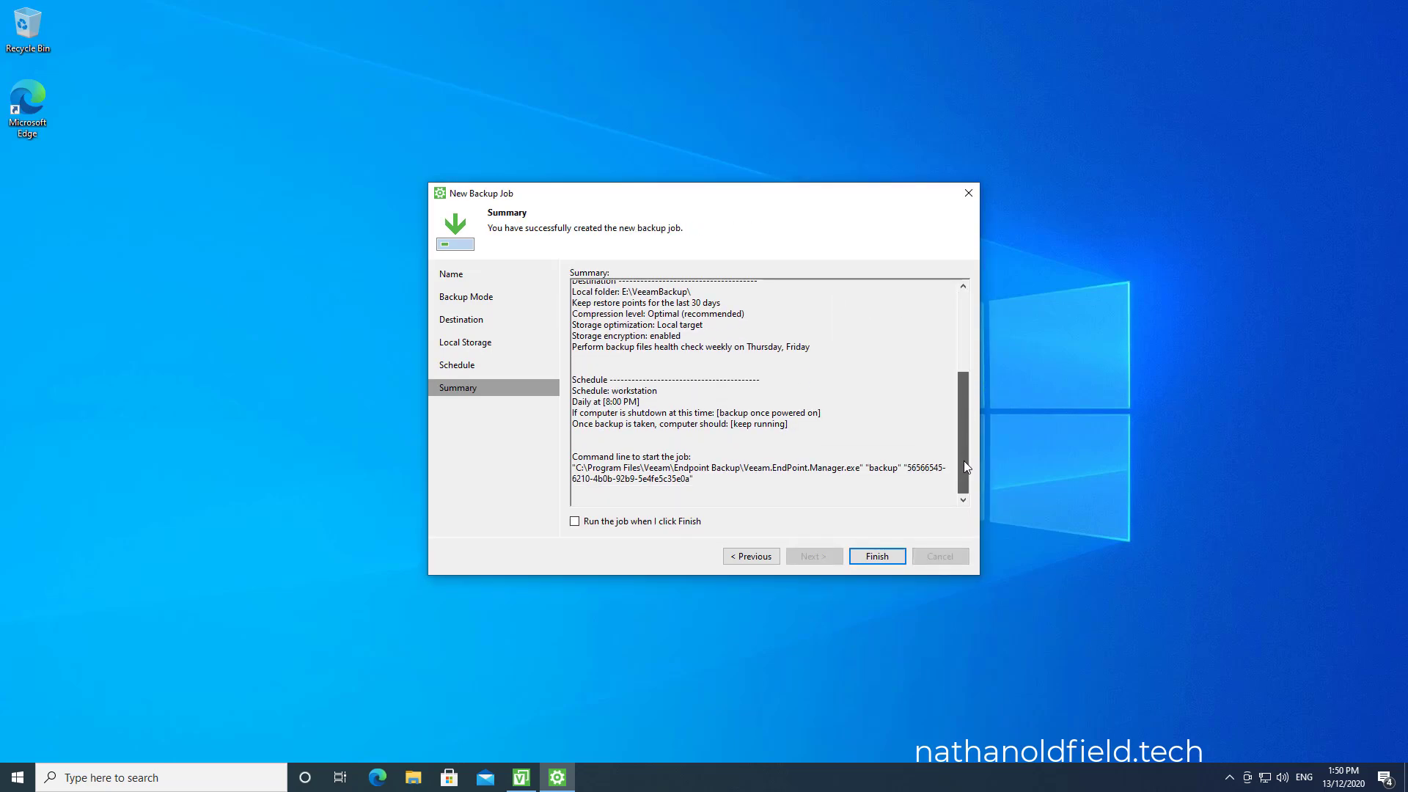
click(574, 522)
click(890, 559)
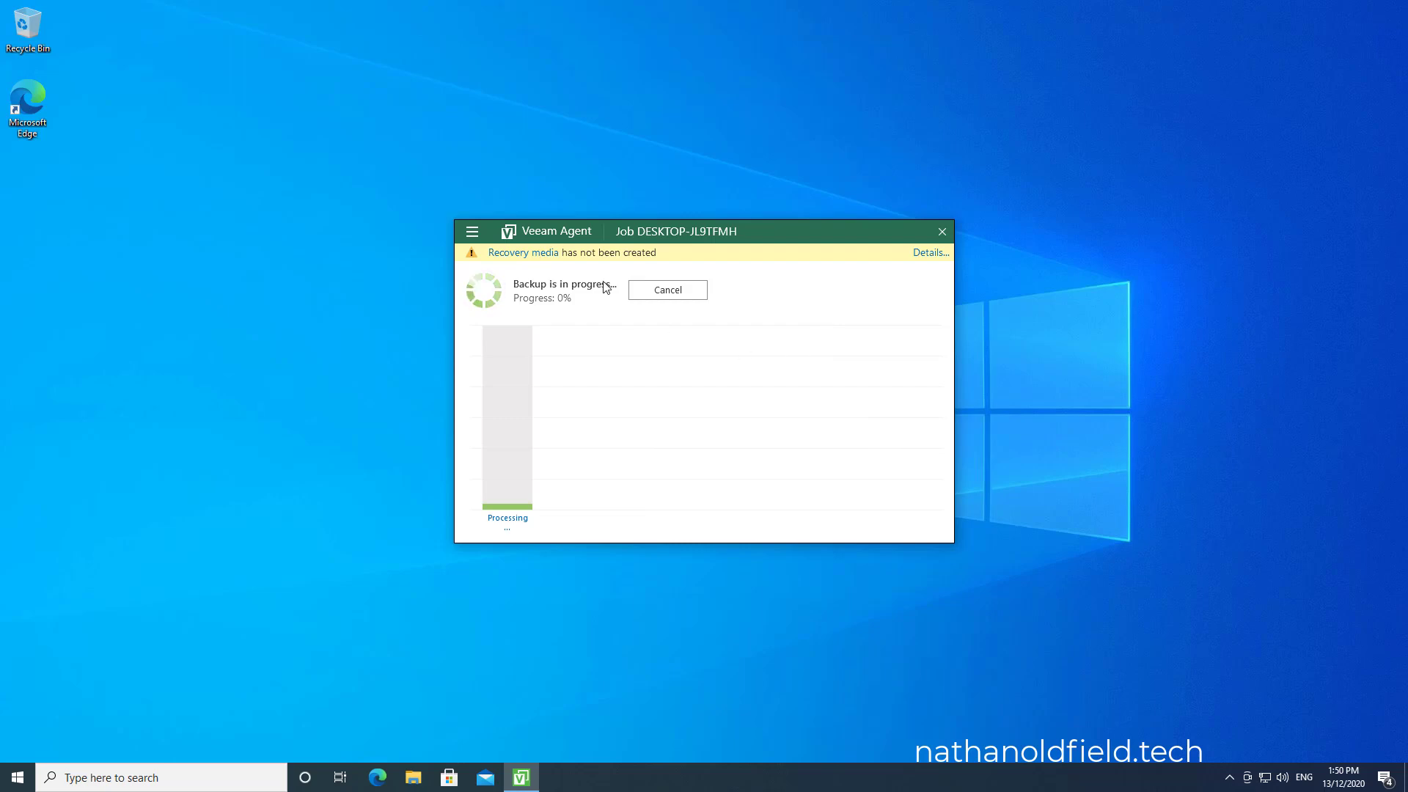
Create the recovery media as an ISO image saved to the Desktop, keeping the default file name, network settings and hardware driver options.
click(550, 254)
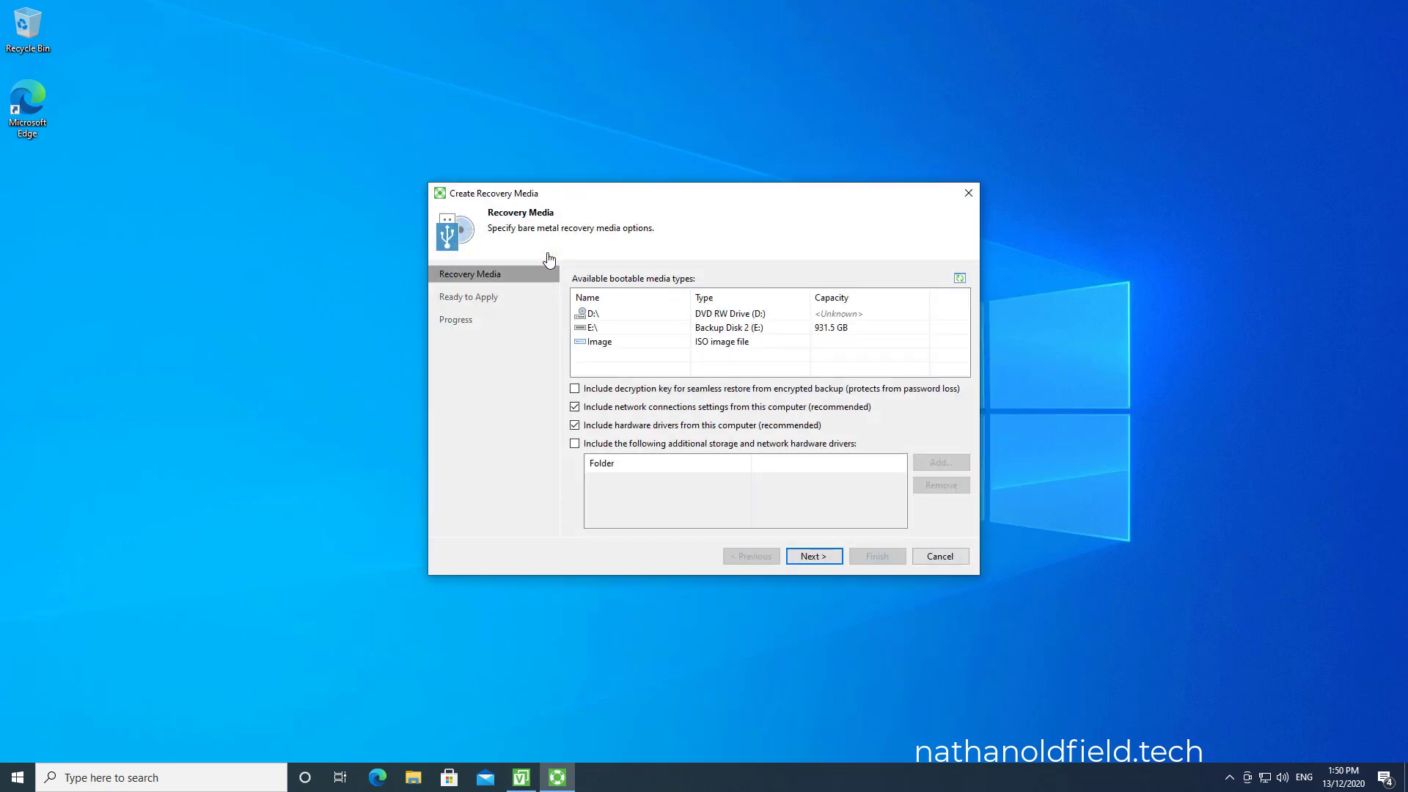
click(599, 342)
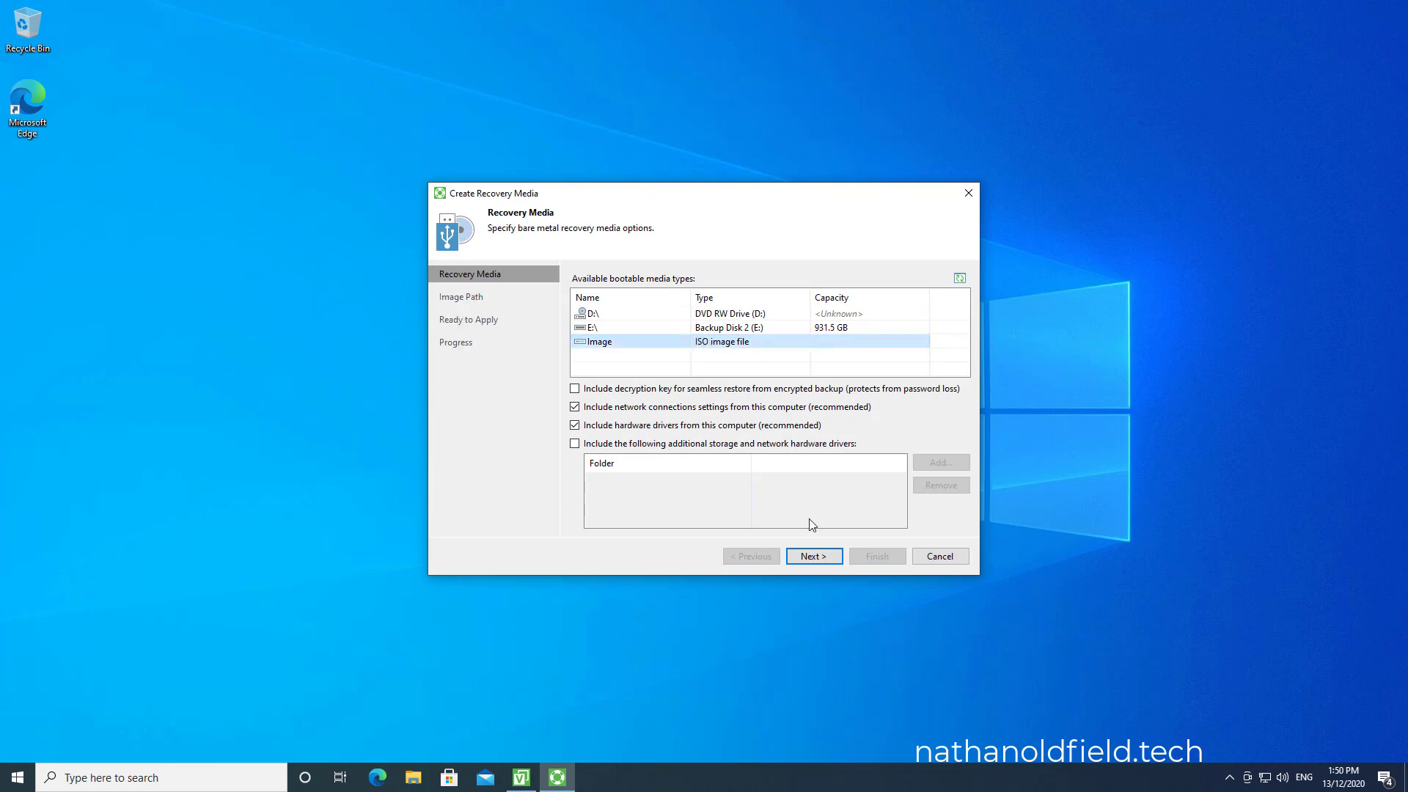
click(813, 556)
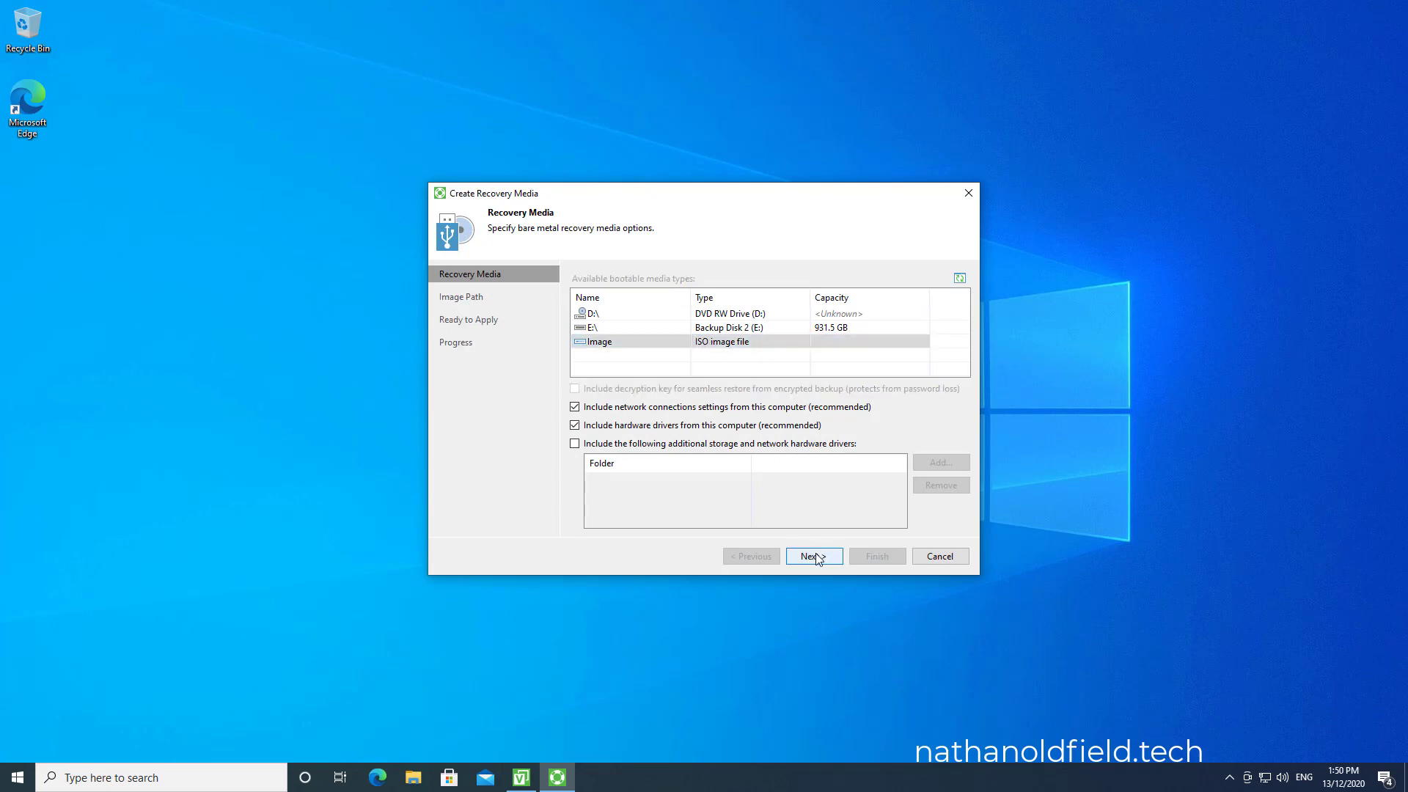
click(941, 289)
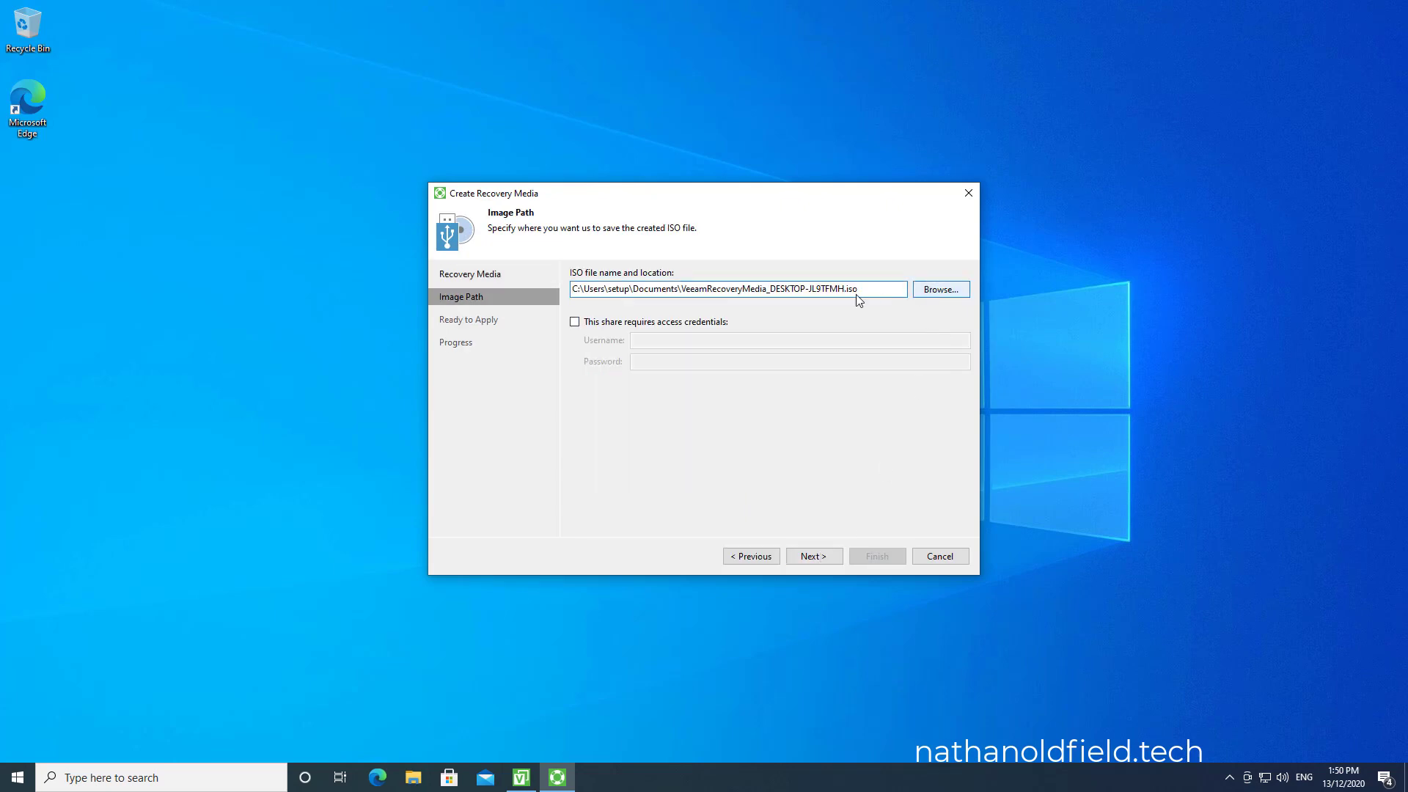
click(511, 319)
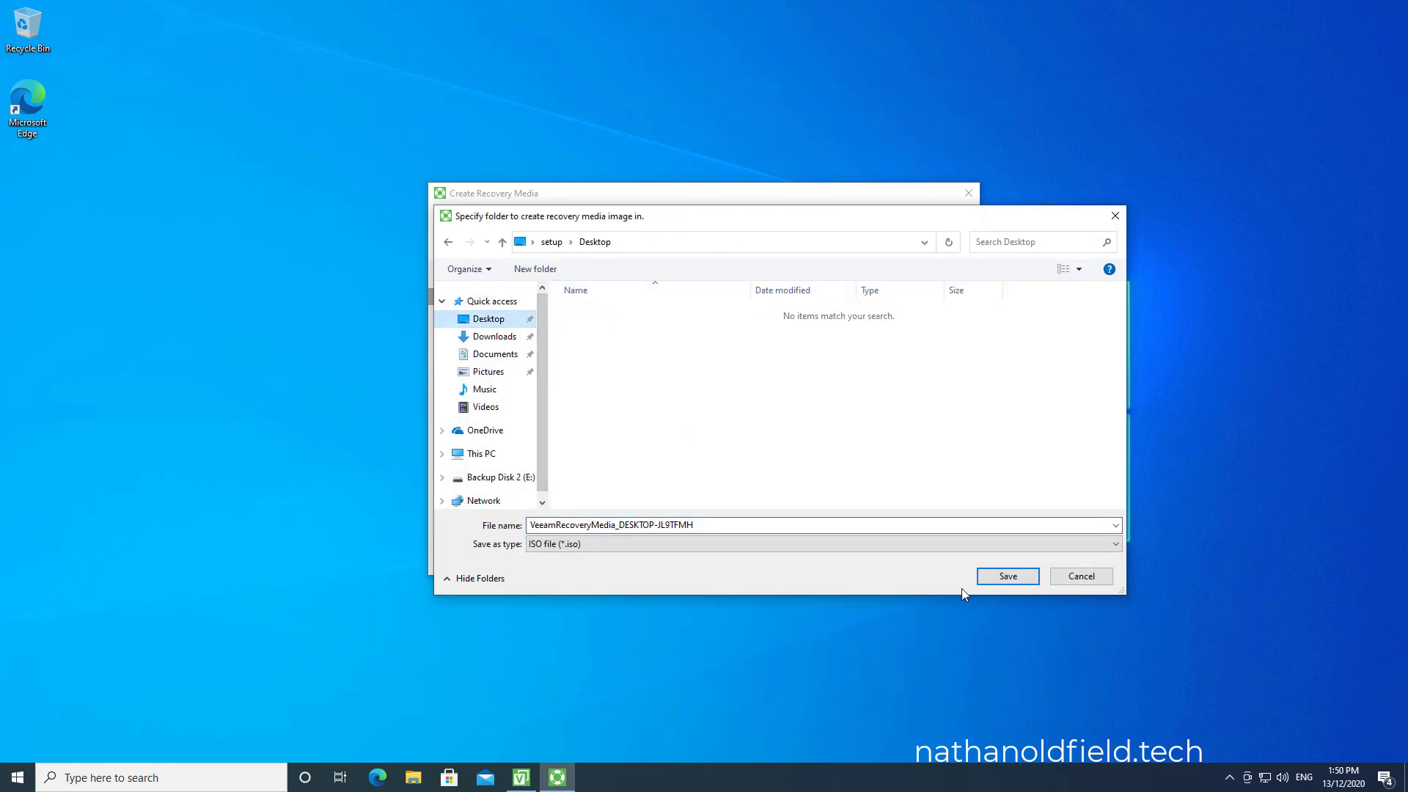
click(983, 578)
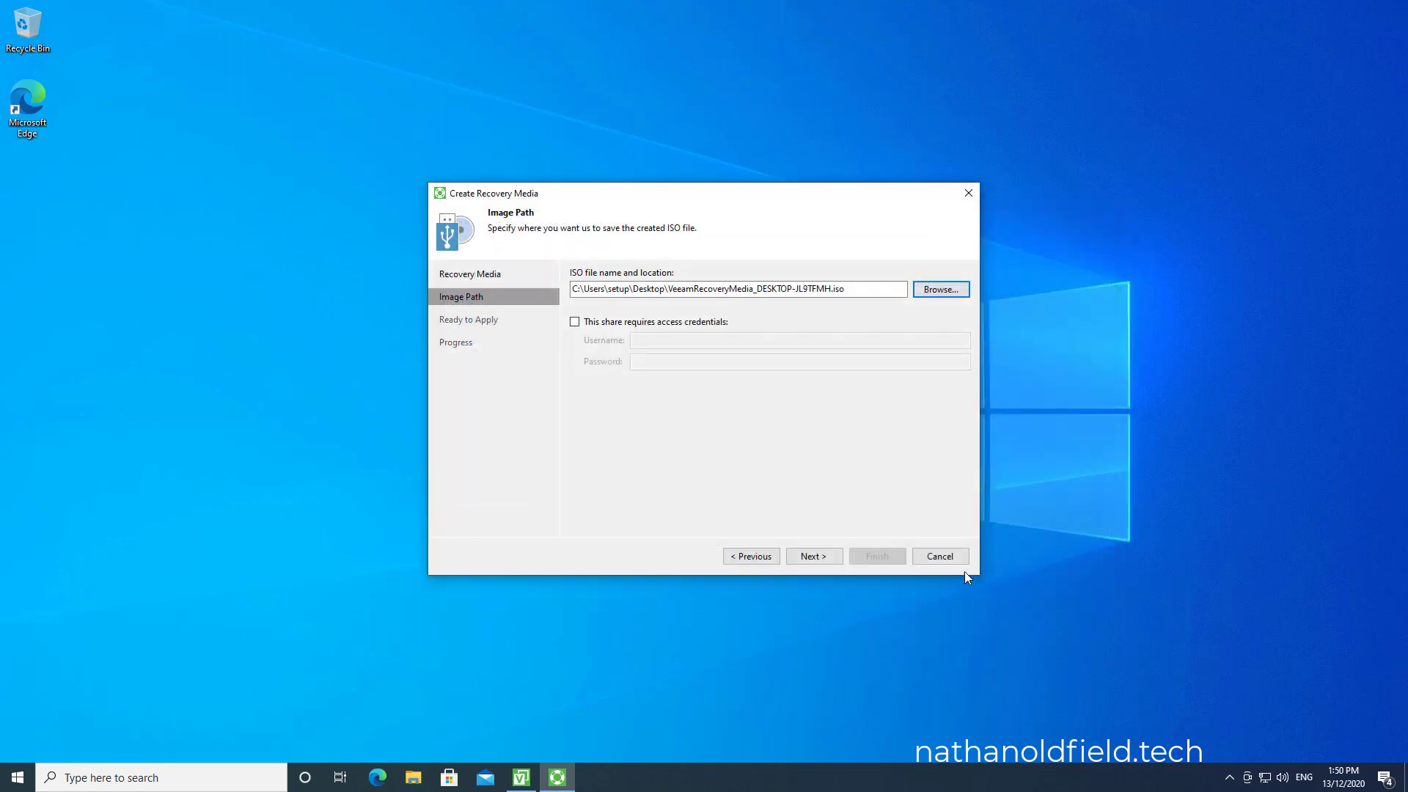
click(814, 556)
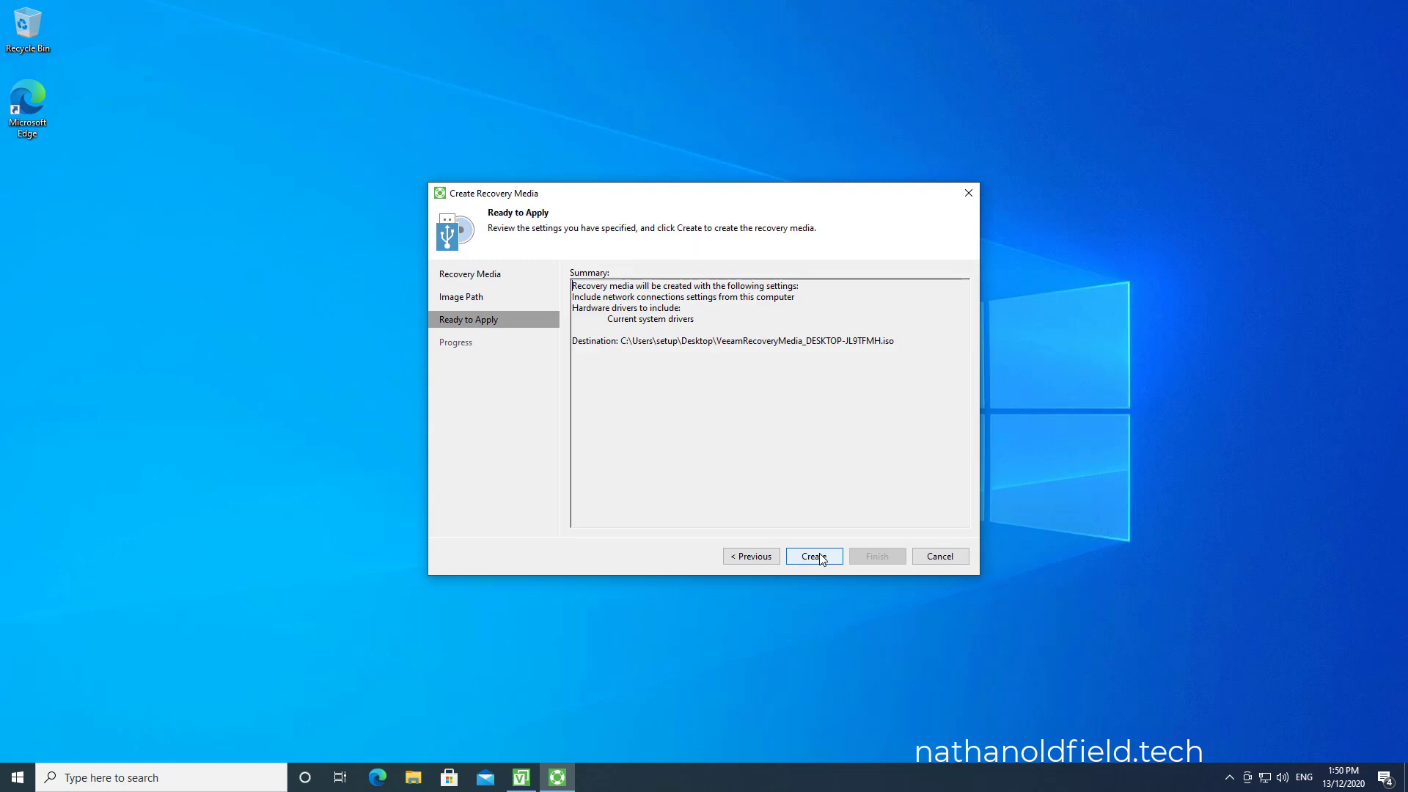
click(814, 556)
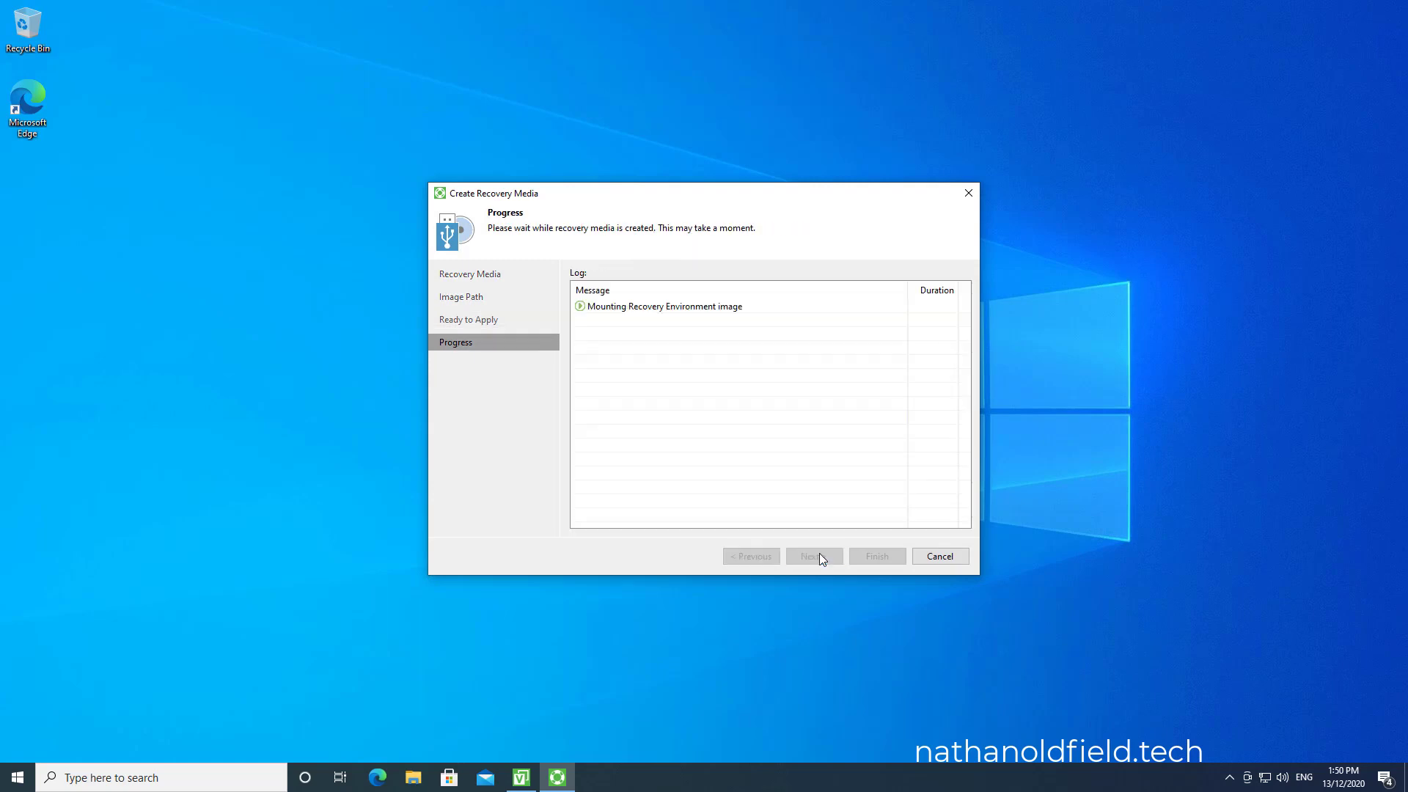
Place the recovery media and Veeam Agent windows side by side, and finish the wizard once the media is created.
drag(804, 193, 632, 195)
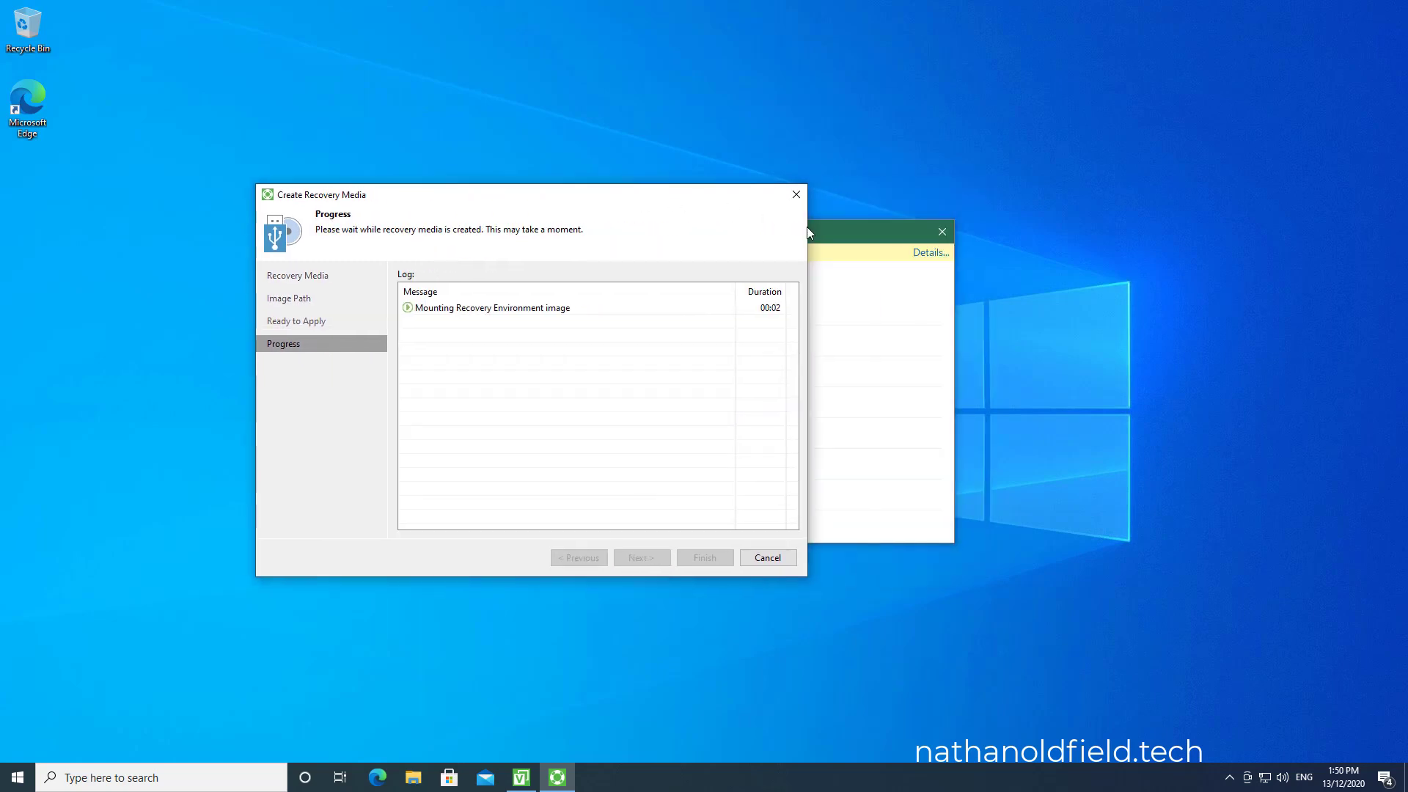
click(858, 232)
drag(858, 231, 1168, 228)
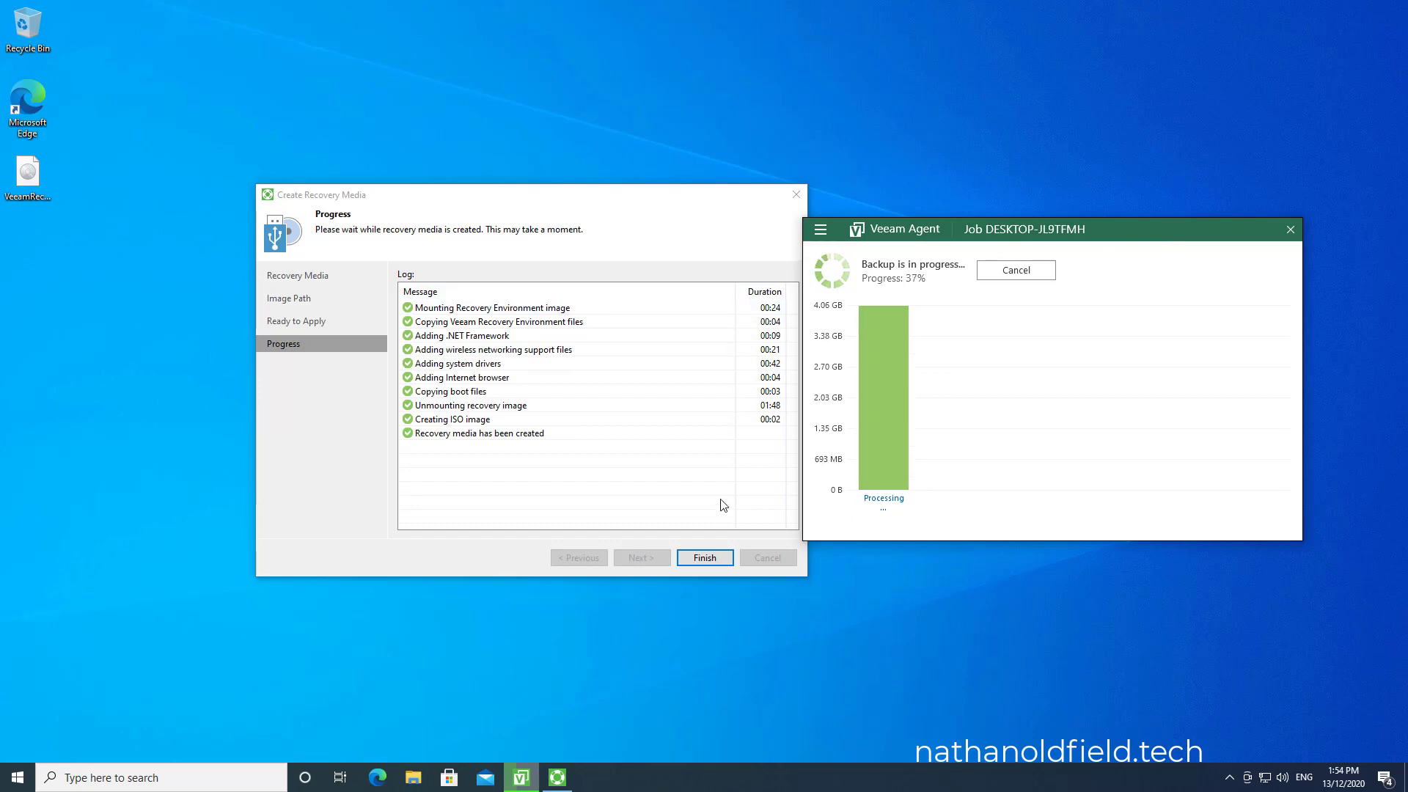
click(706, 557)
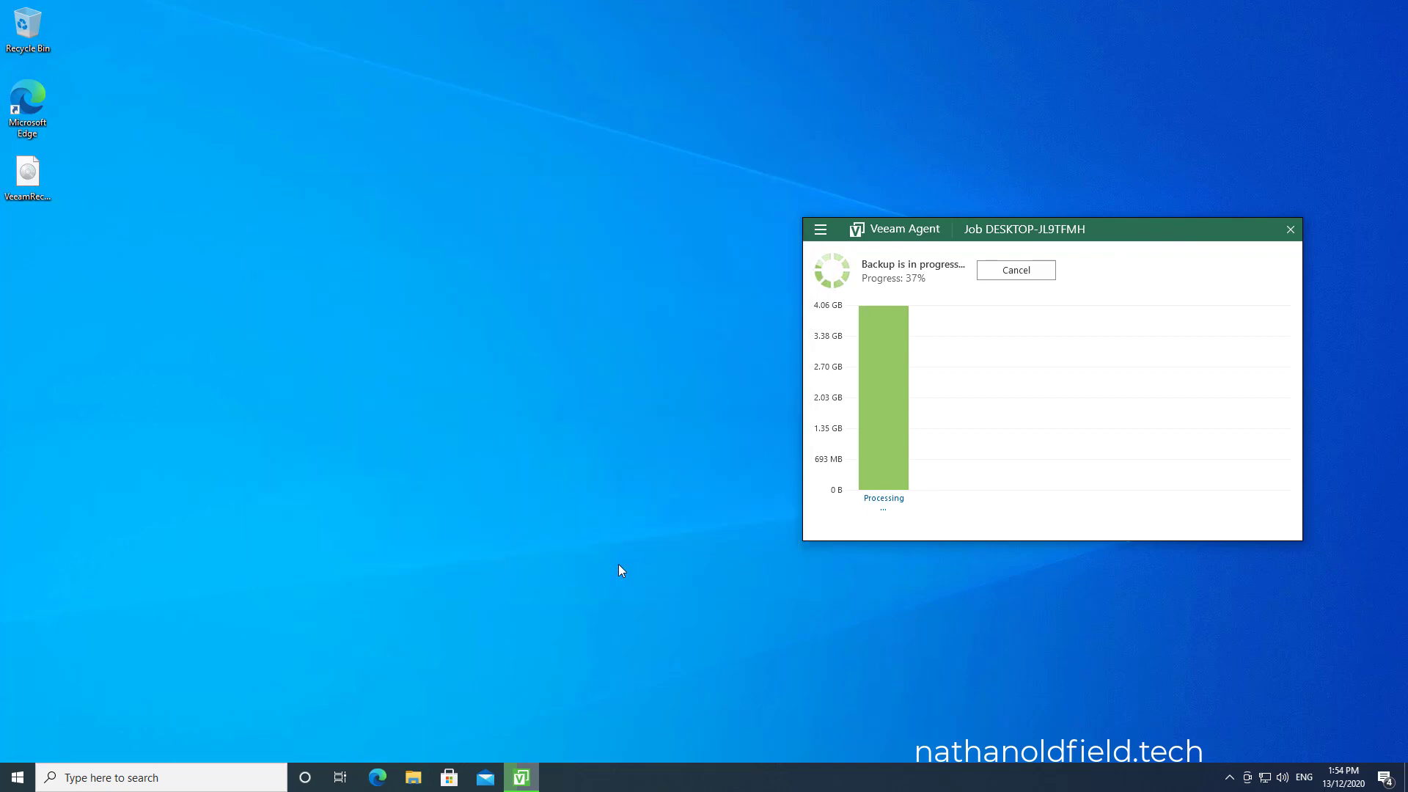
Copy the Veeam recovery media ISO from the Desktop into the VeeamBackup folder on Backup Disk 2 (E:), close File Explorer and reposition the Veeam Agent window.
click(414, 777)
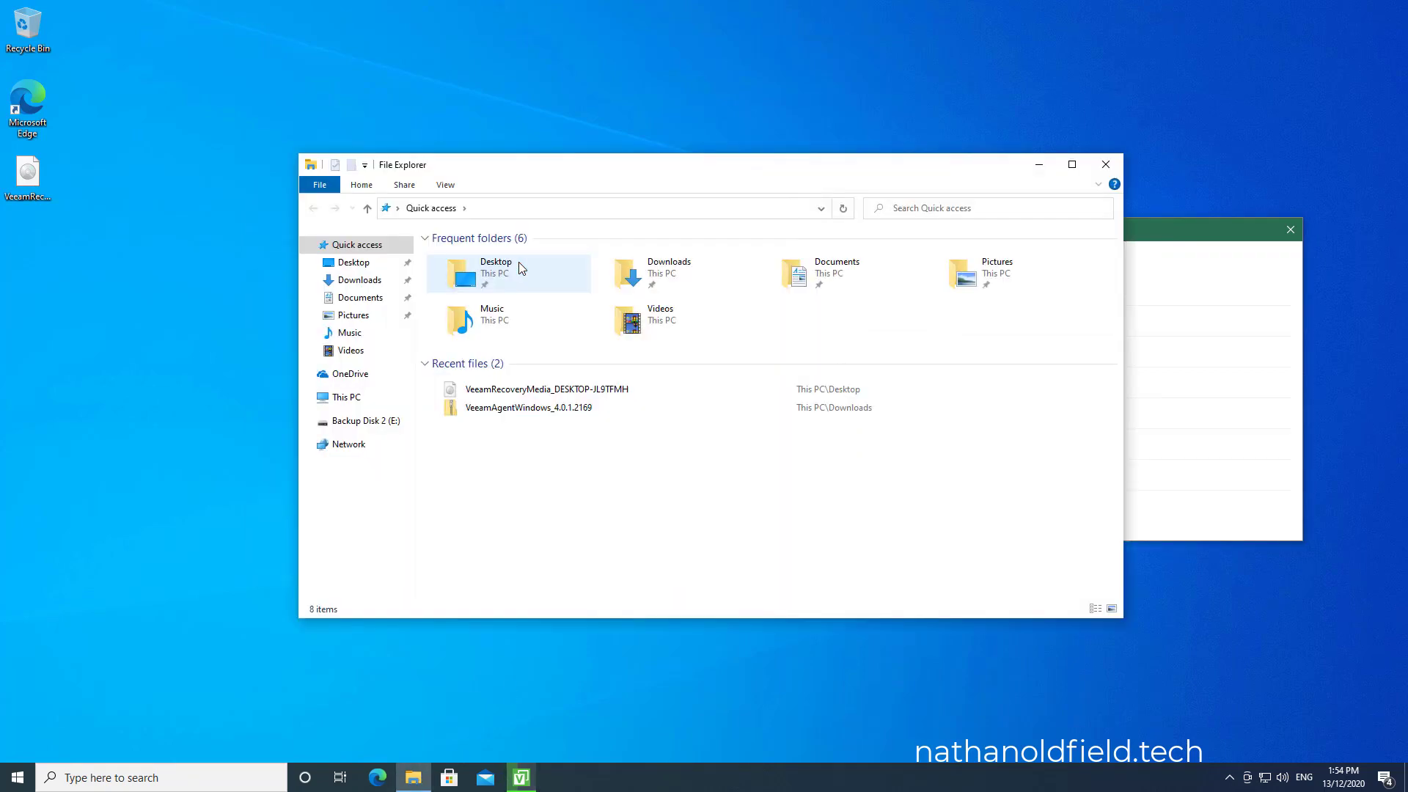
click(367, 420)
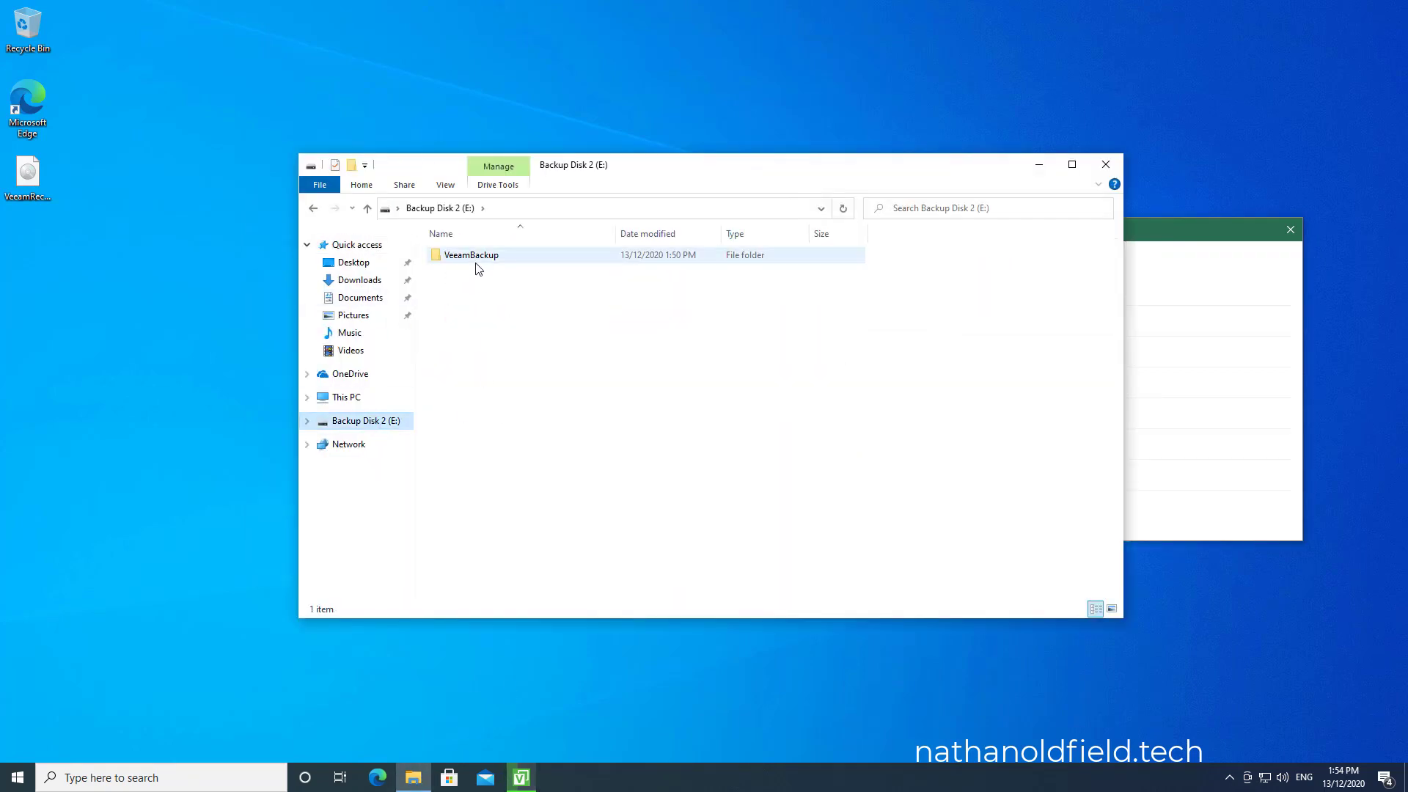
double_click(476, 261)
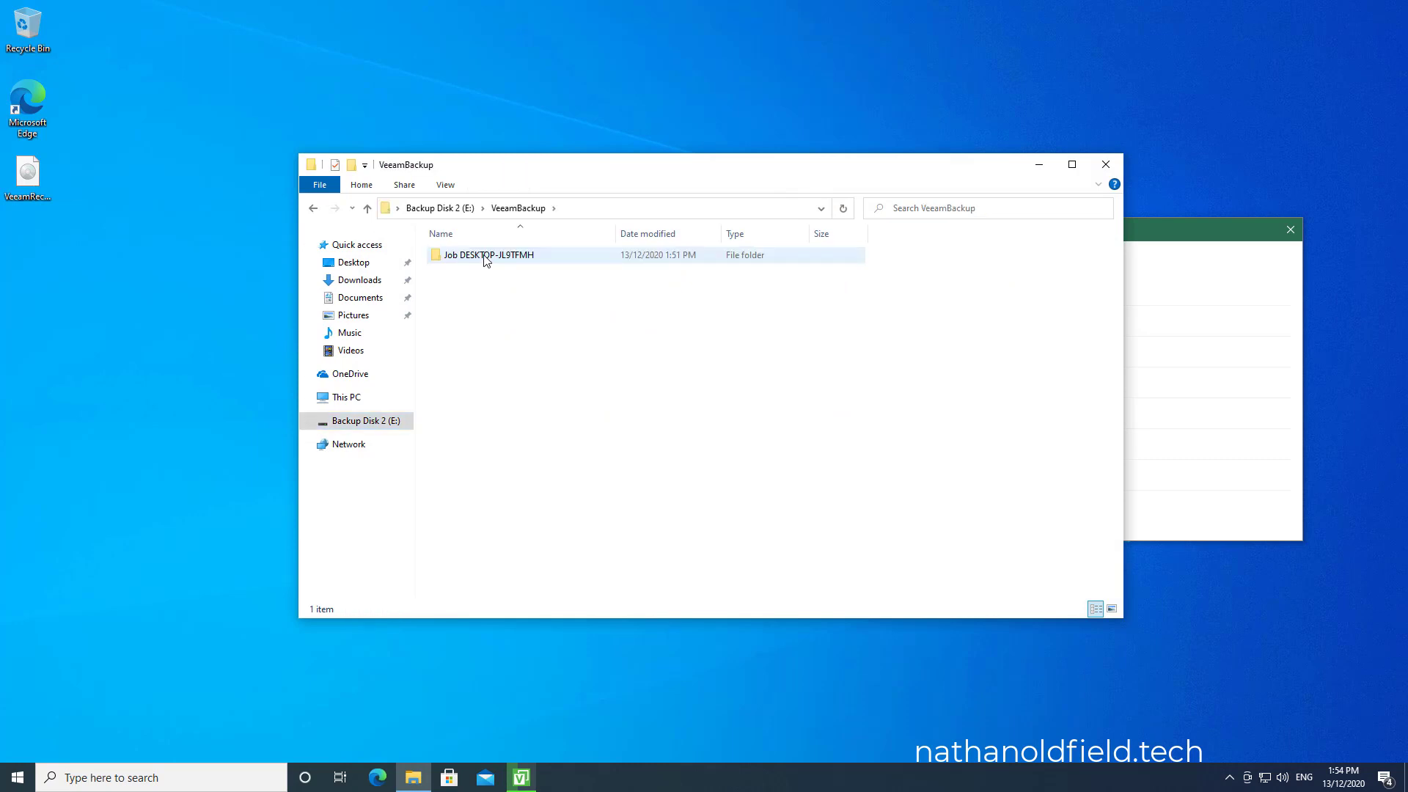
click(33, 182)
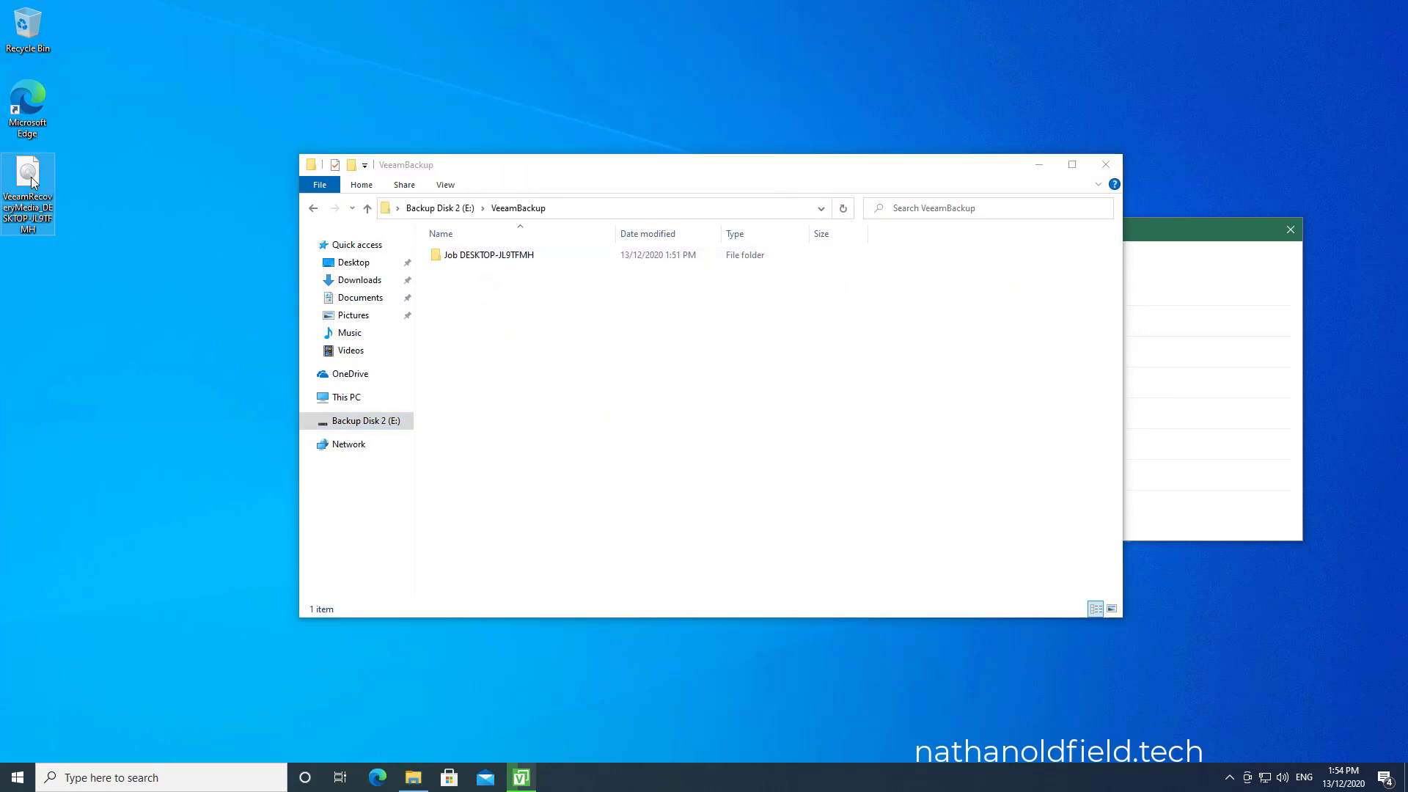
right_click(32, 177)
click(55, 366)
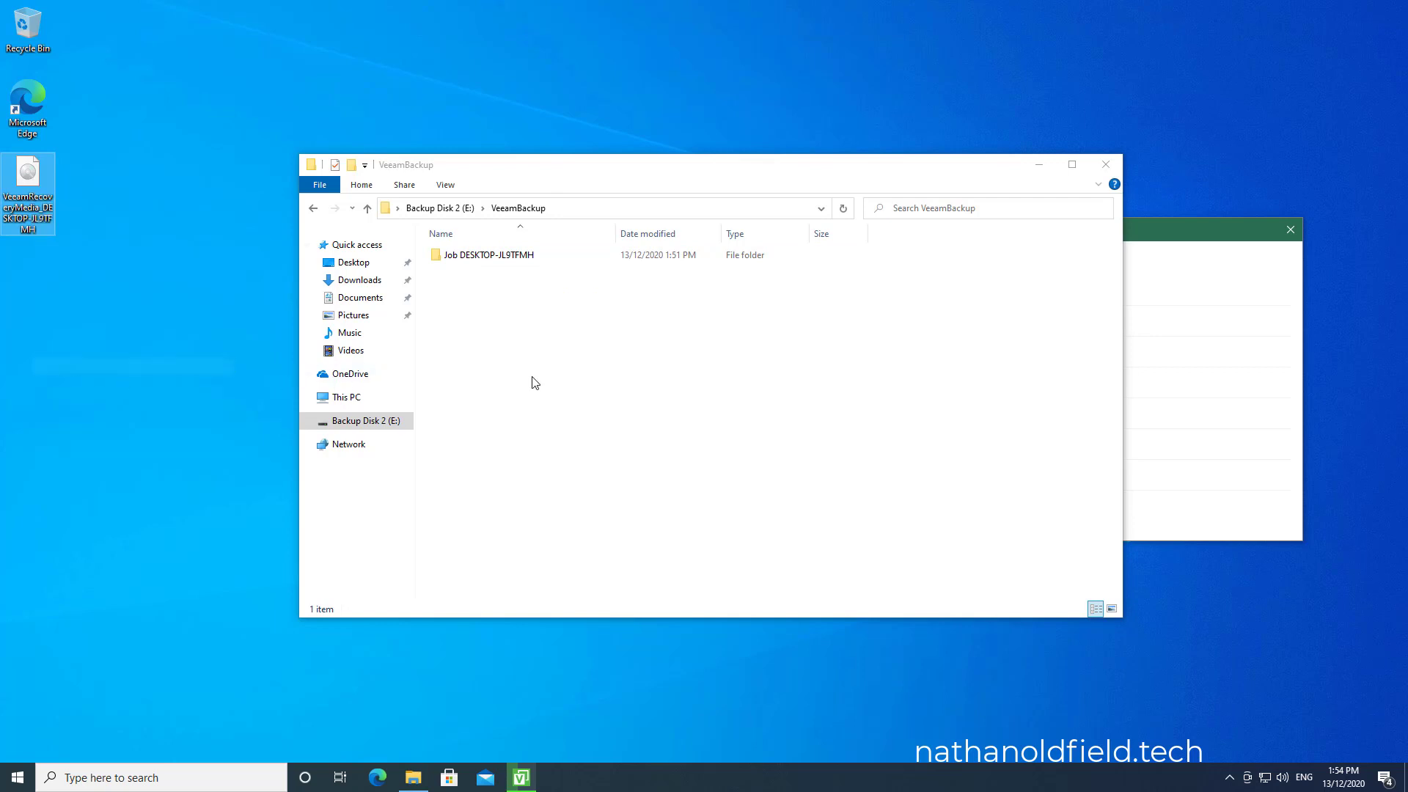
right_click(534, 383)
click(601, 478)
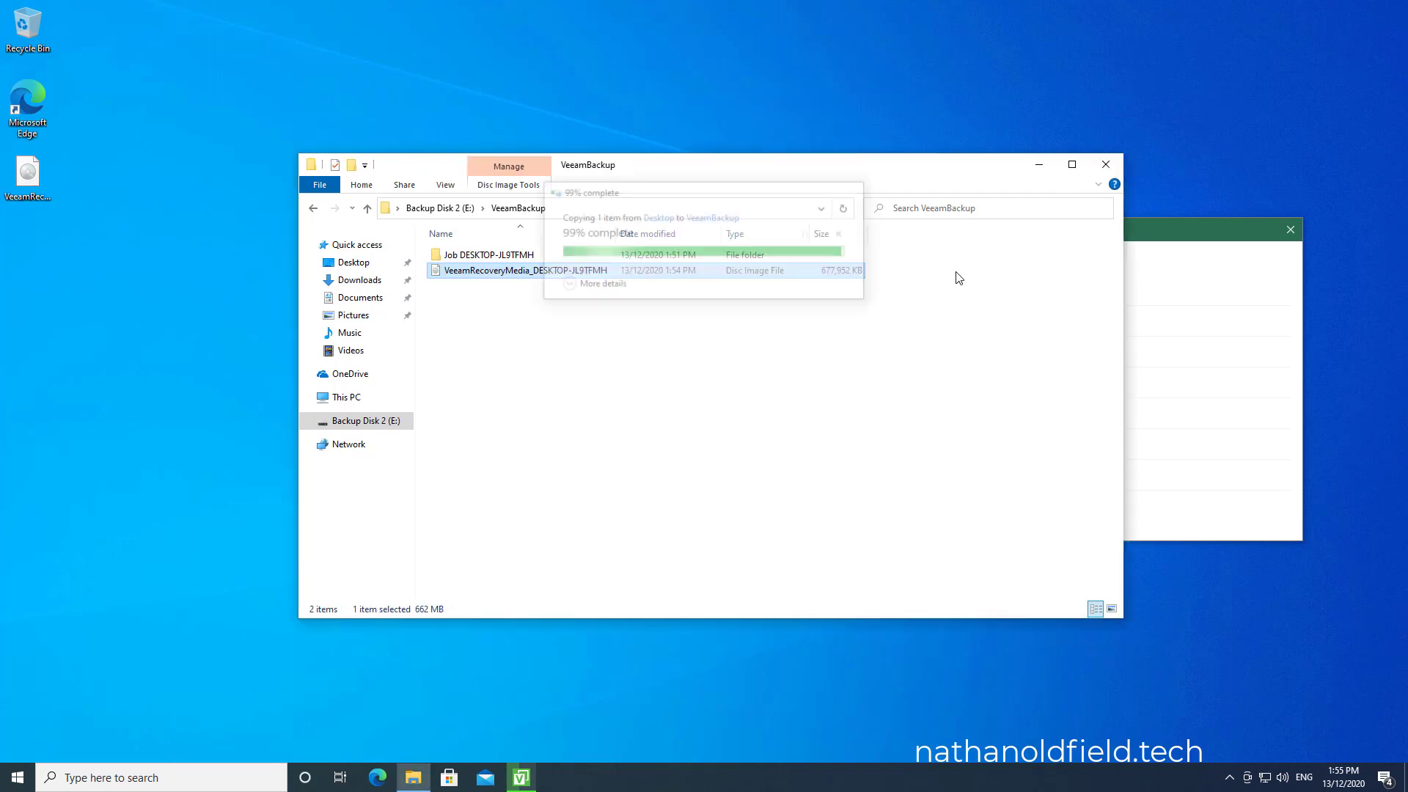
click(1106, 166)
drag(1104, 228, 789, 219)
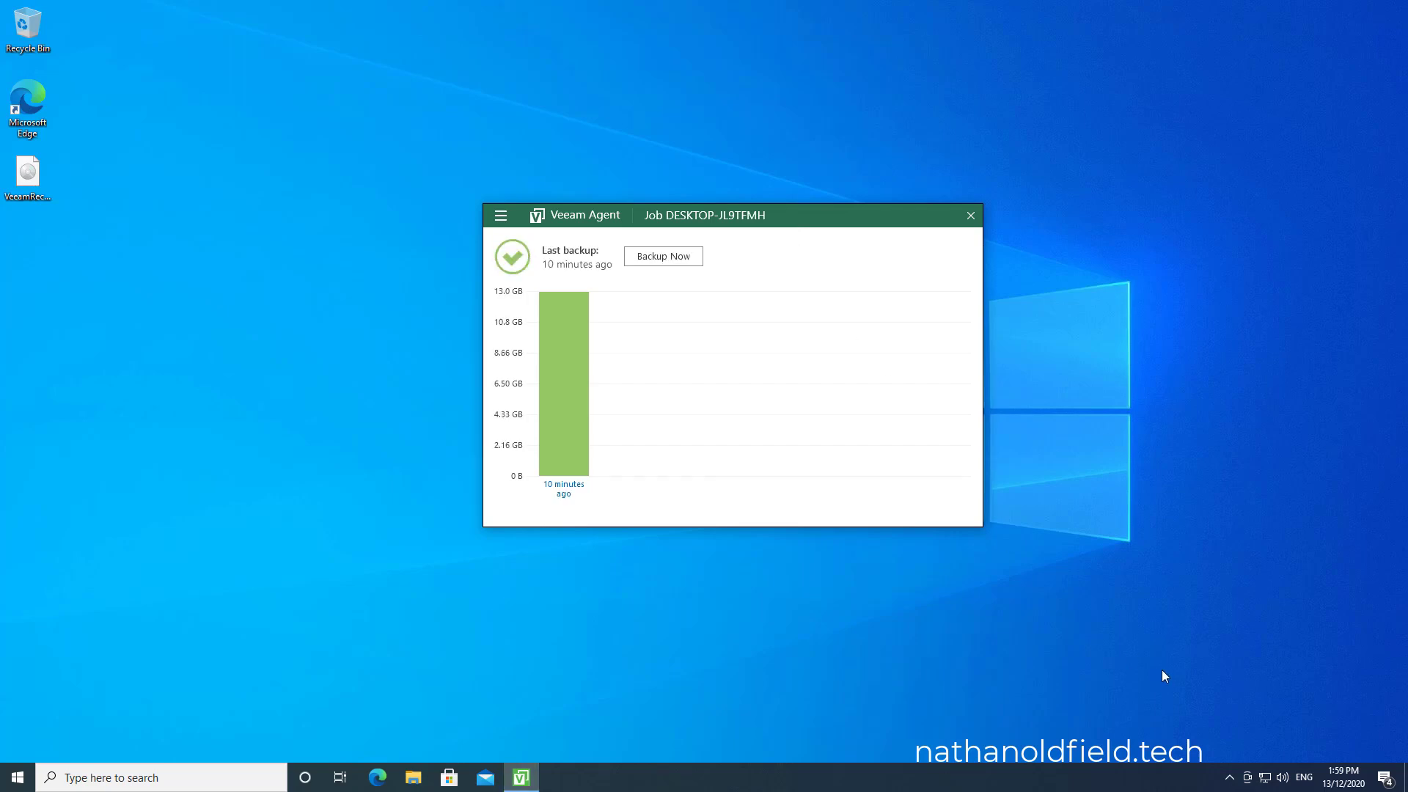
Safely eject the TOURO S drive that holds Backup Disk 2 (E:).
click(1230, 779)
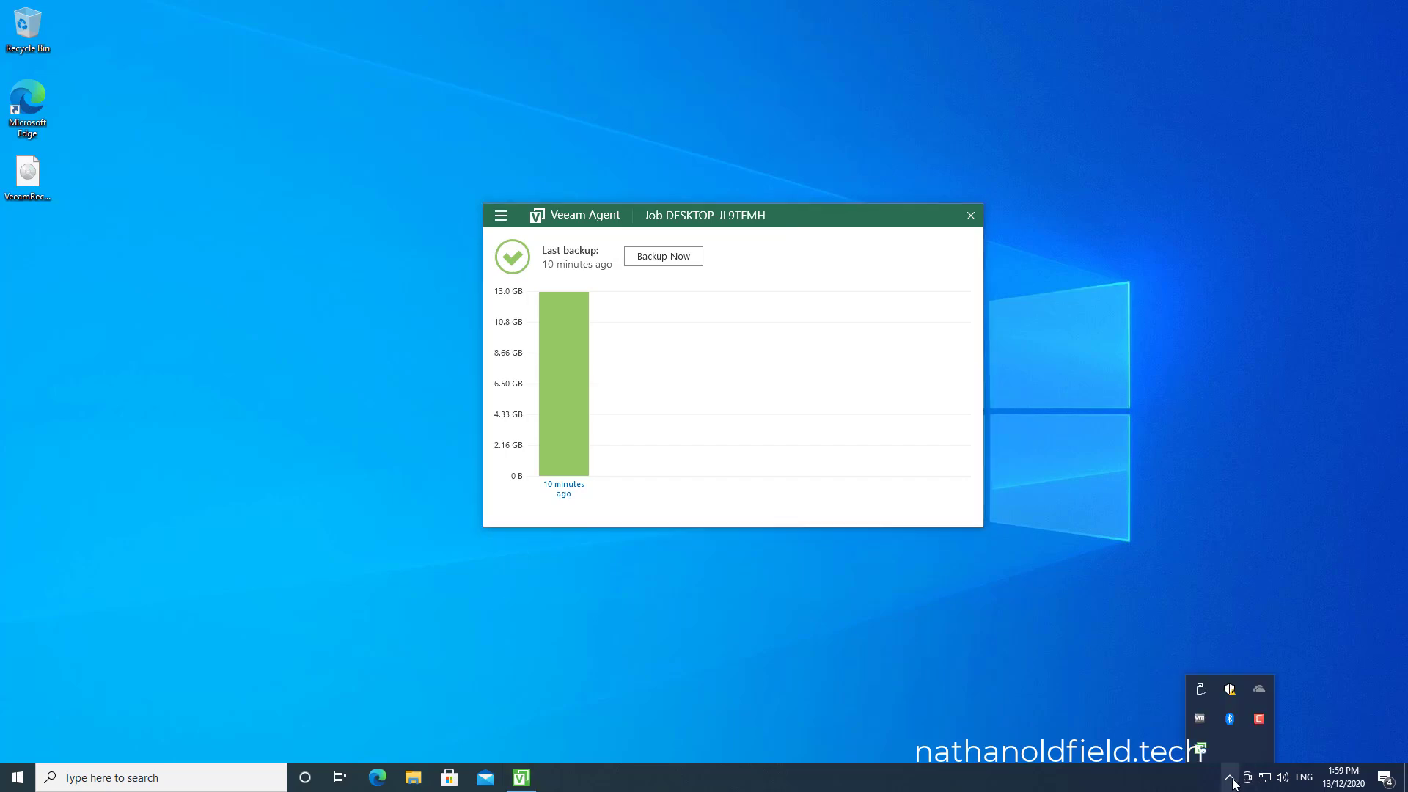
click(1201, 735)
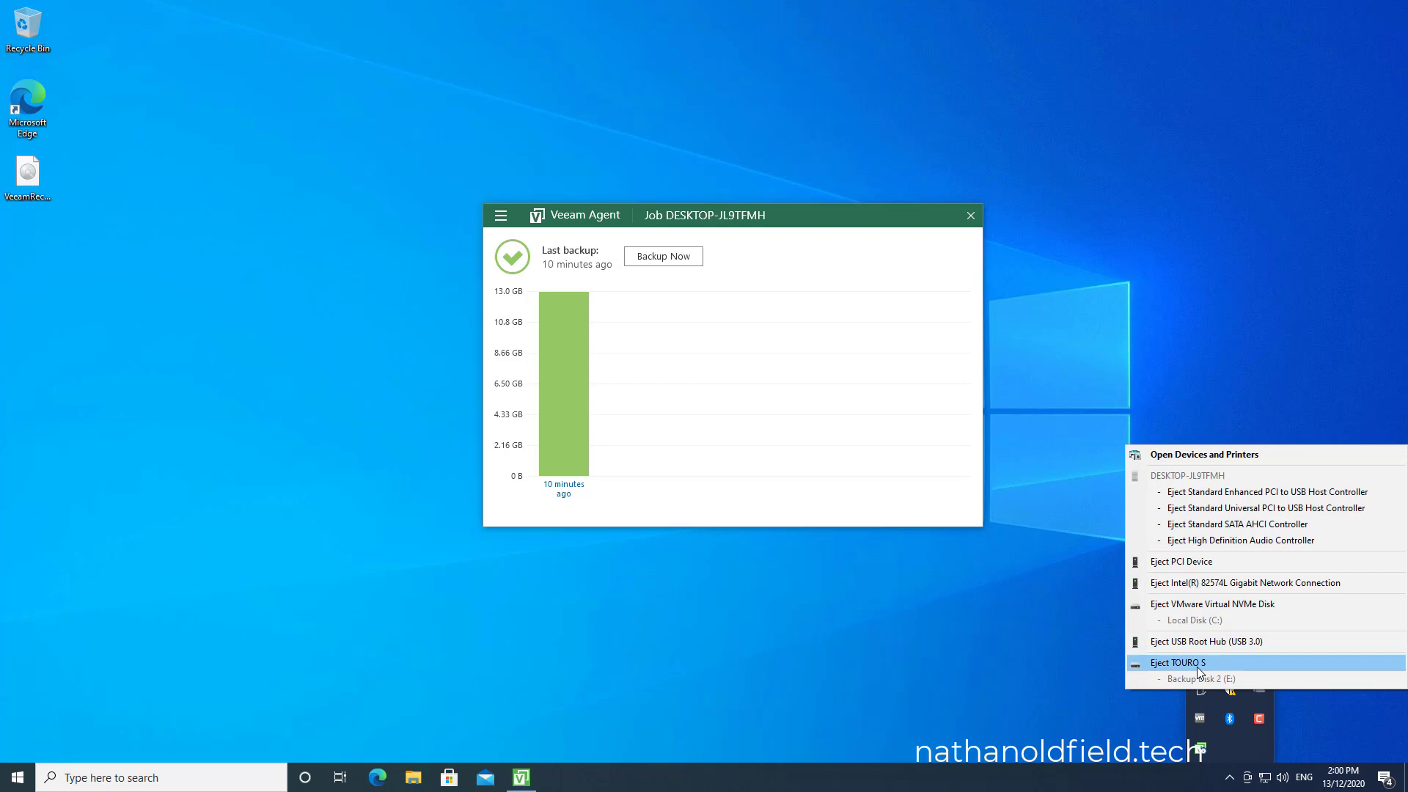
click(1197, 663)
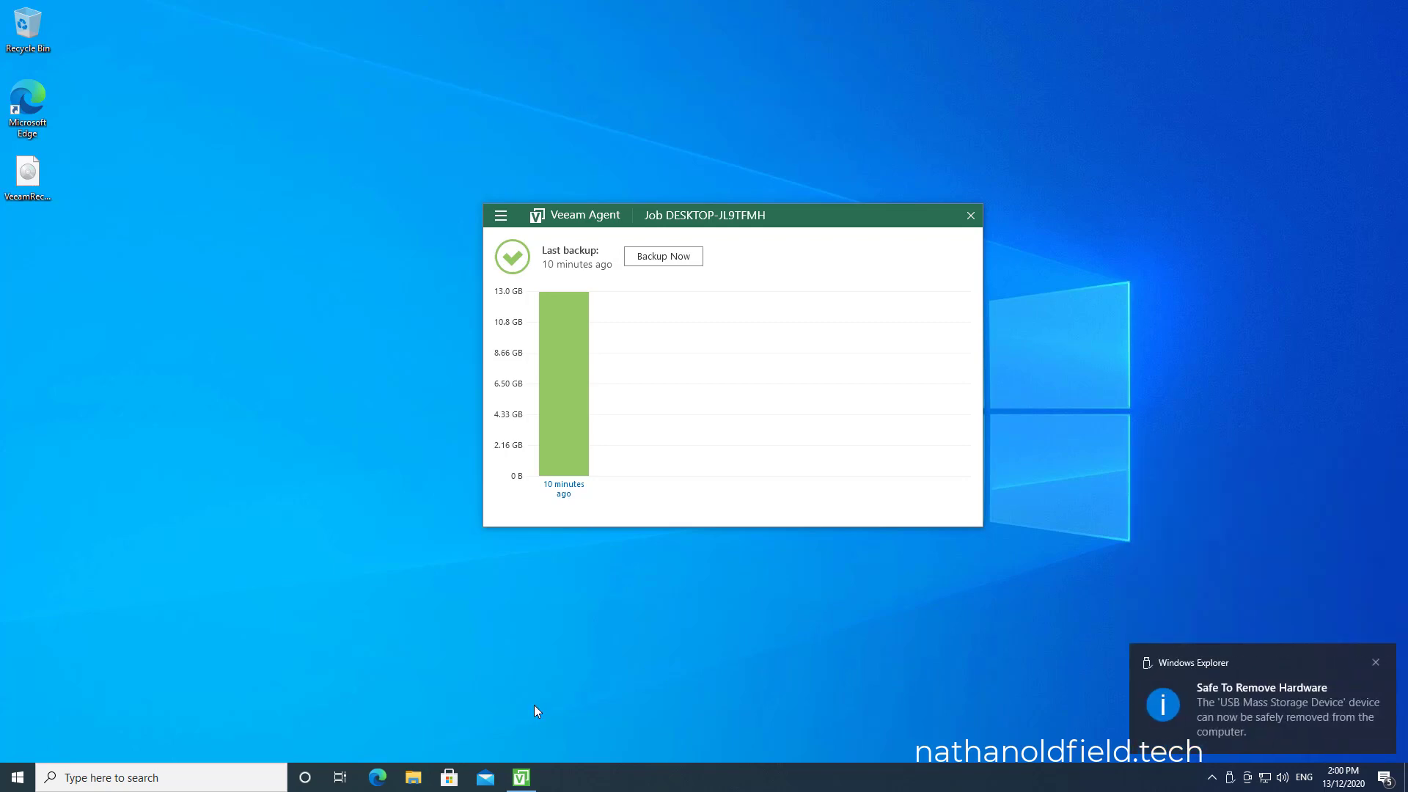
Check This PC in File Explorer for the 16GB USB drive (E:), and close the Veeam Agent window.
click(414, 777)
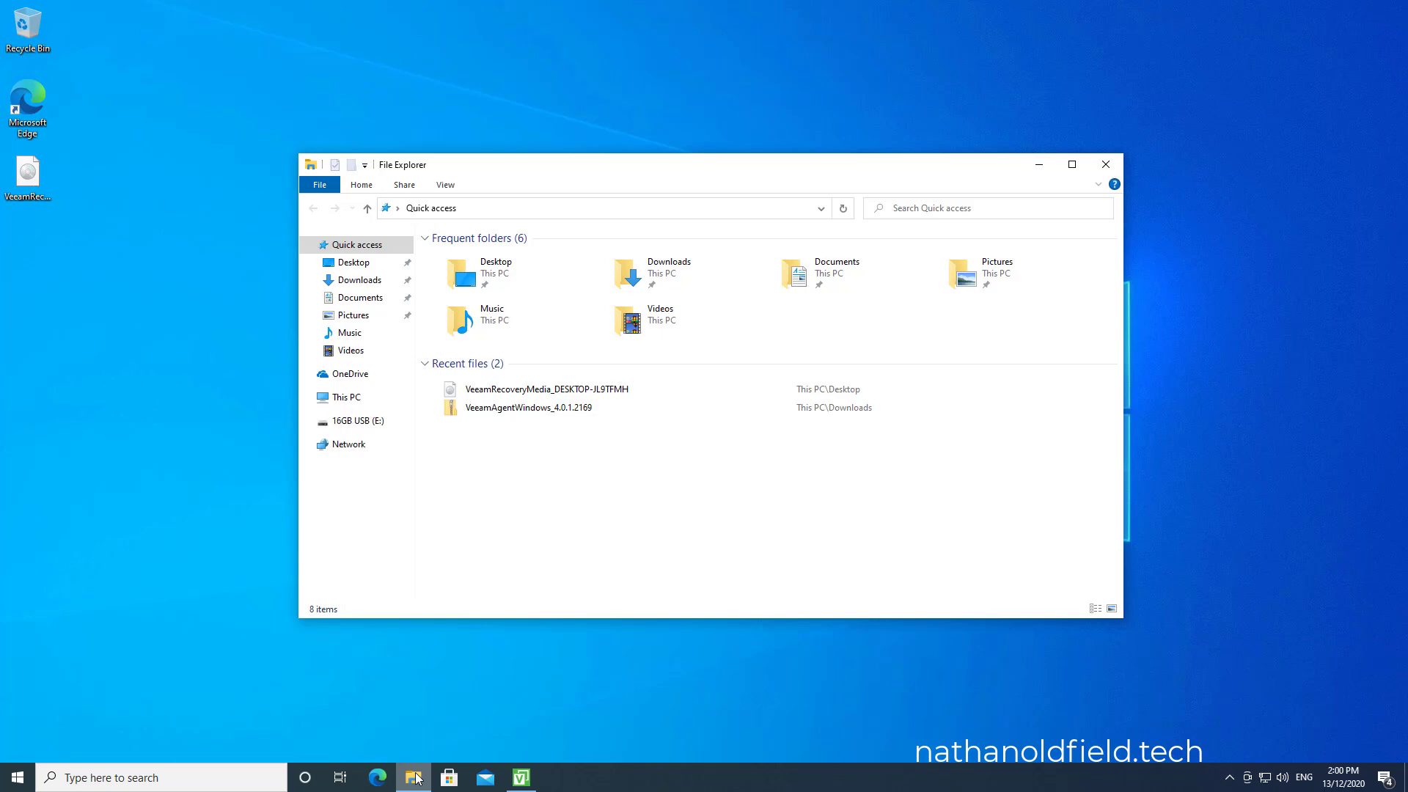
click(355, 403)
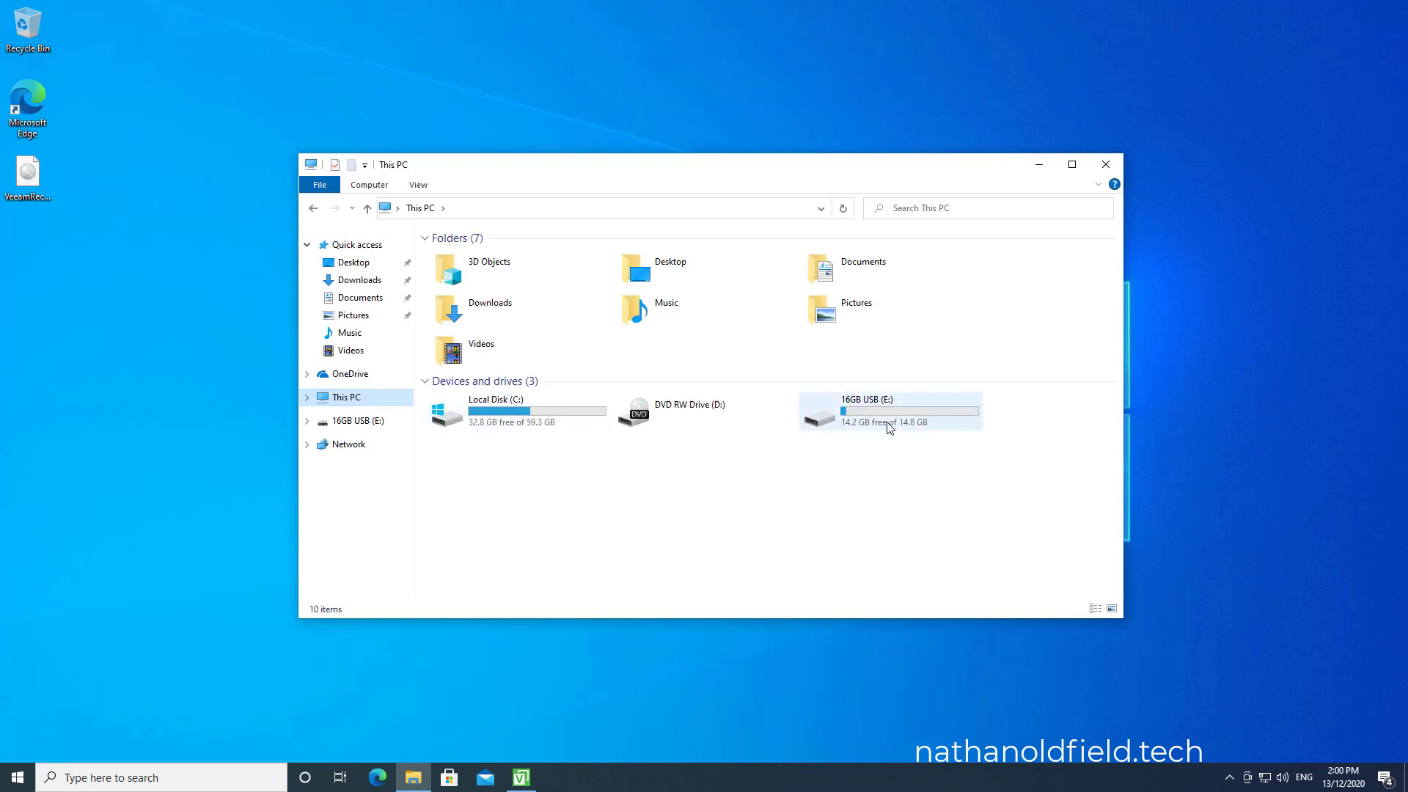
click(536, 775)
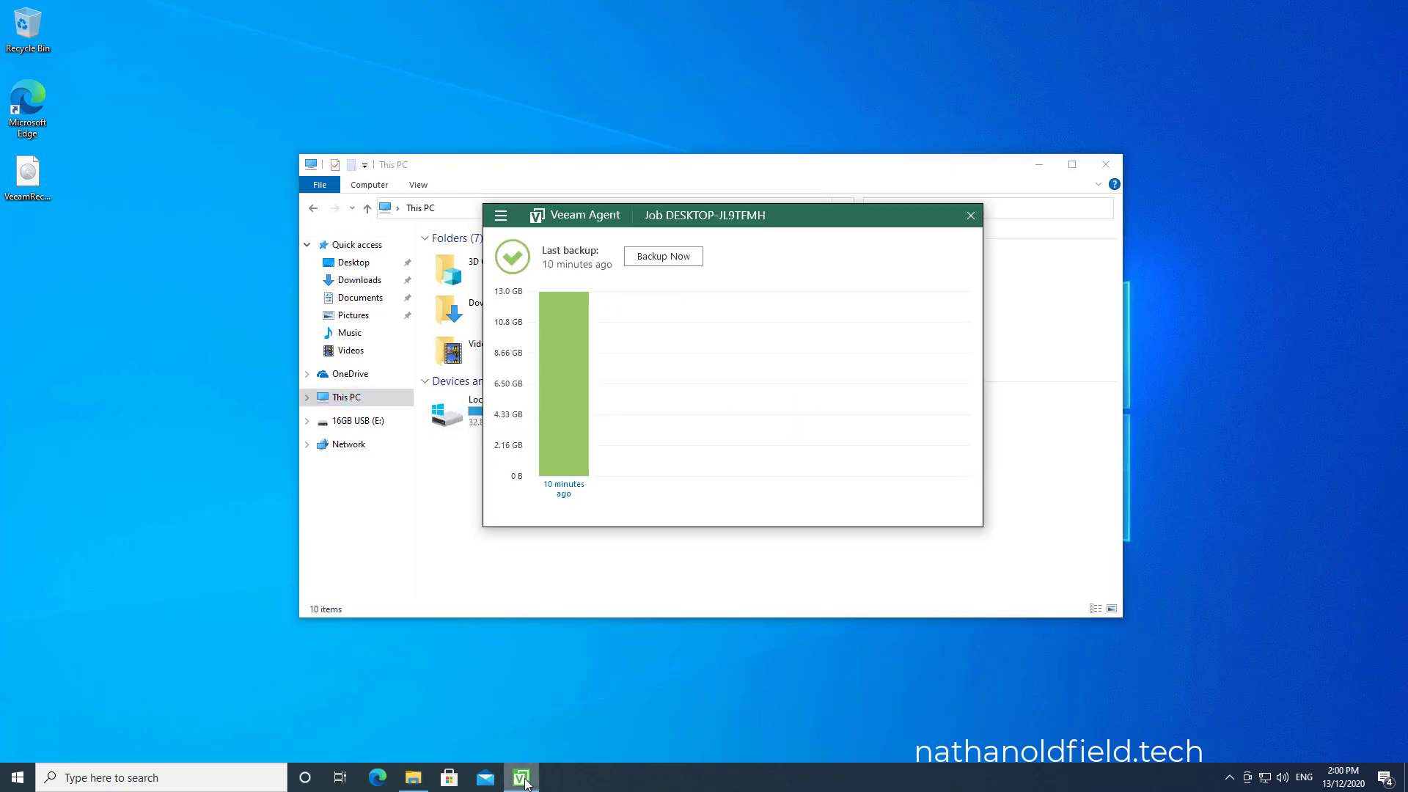
click(970, 215)
Start Veeam's Create Recovery Media wizard and select the 16GB USB (E:) drive as the bootable media.
click(17, 778)
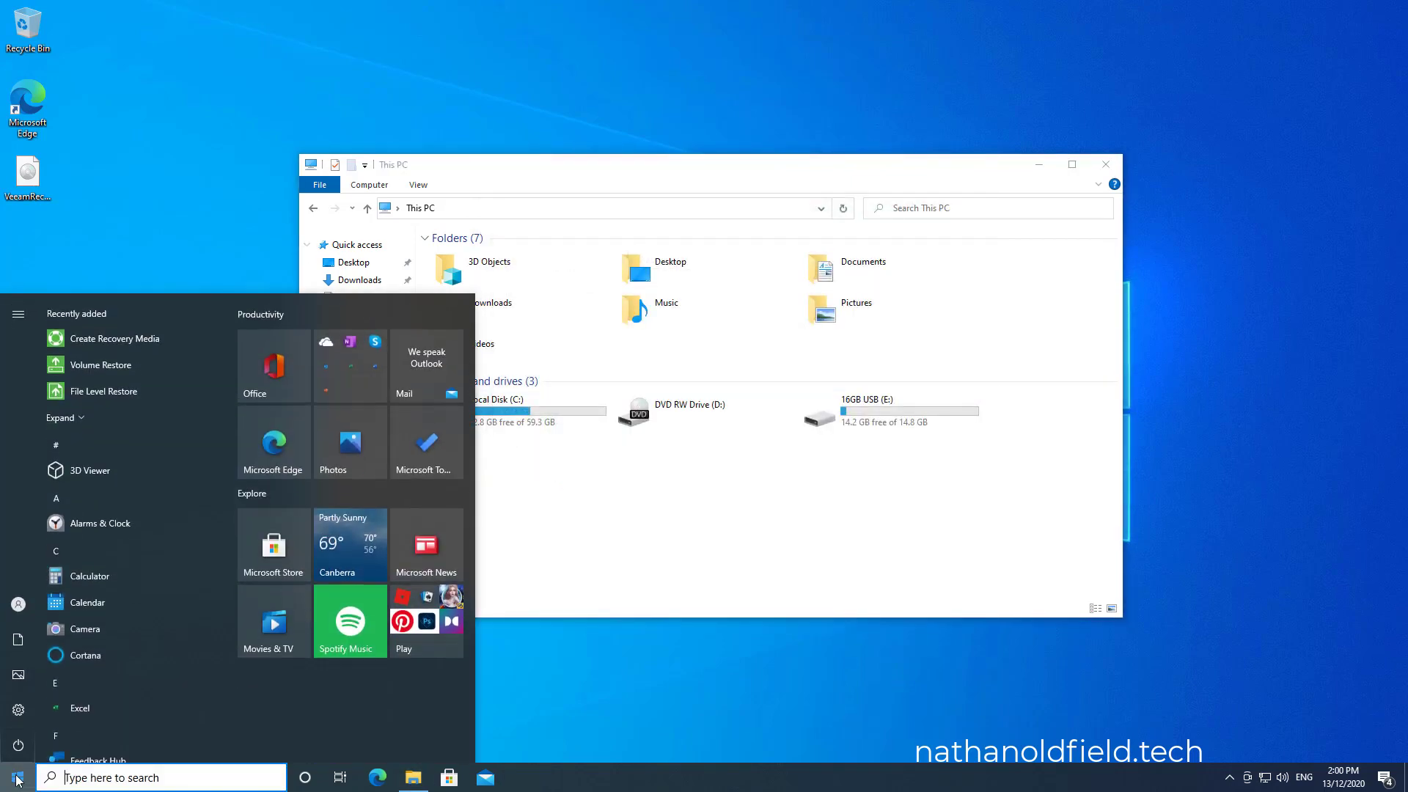
click(54, 498)
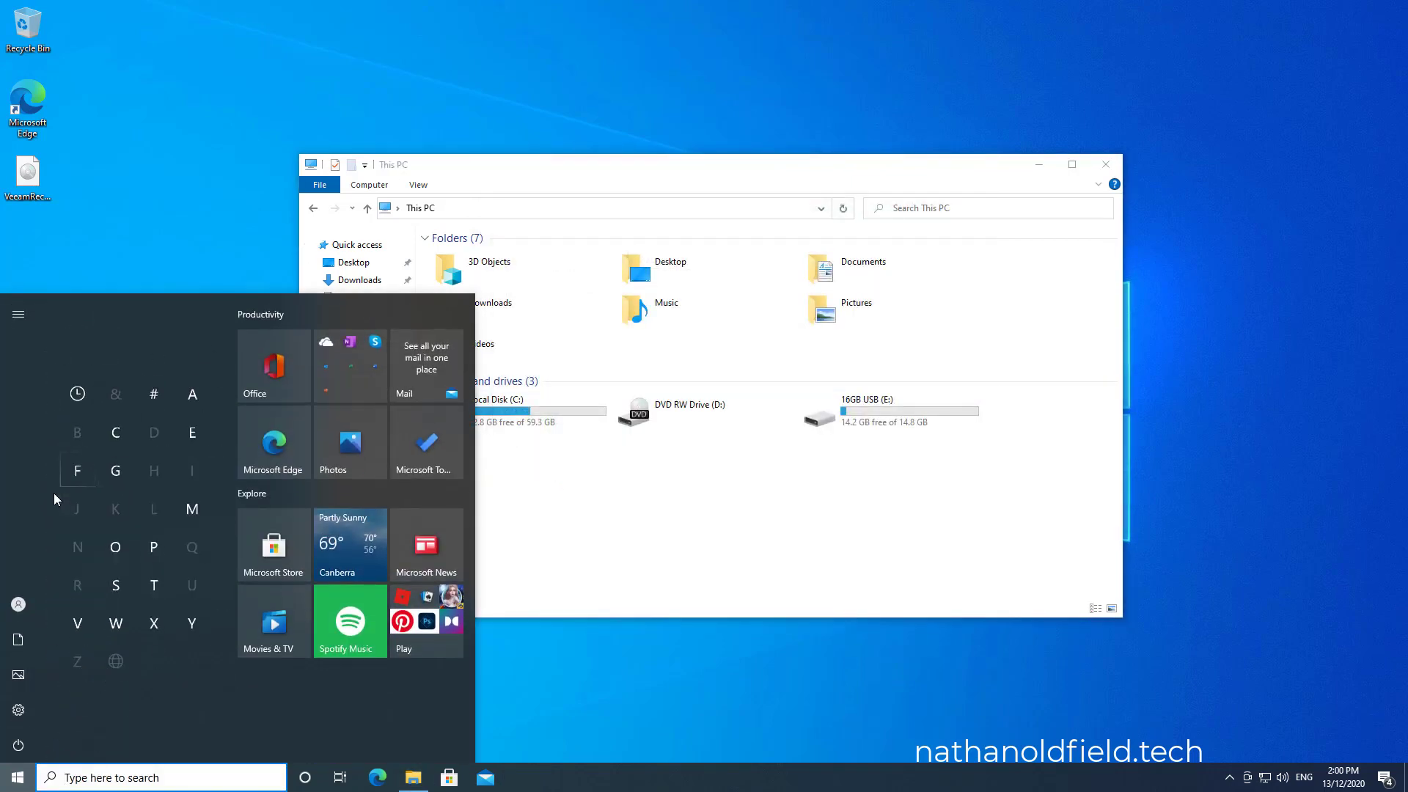
click(81, 619)
click(97, 336)
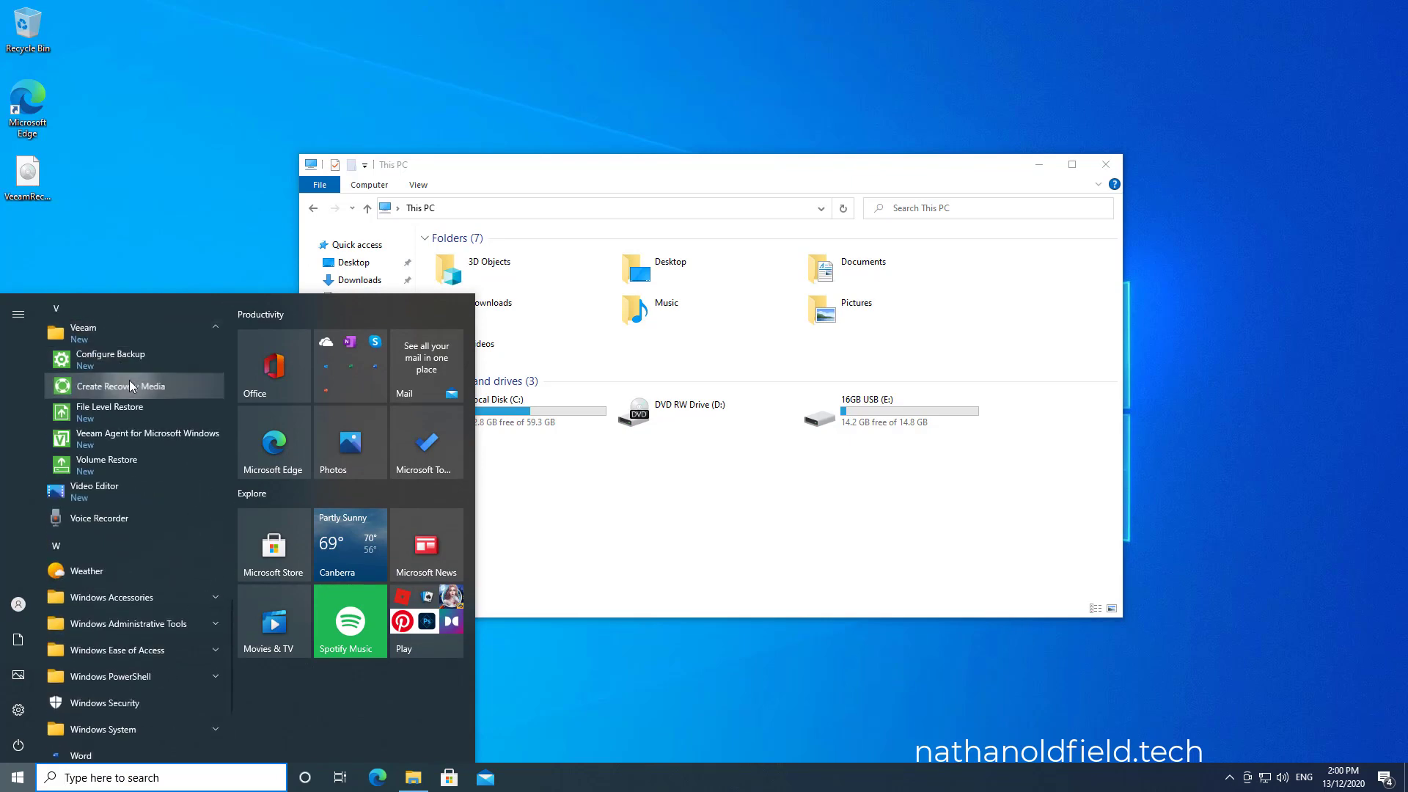
click(129, 386)
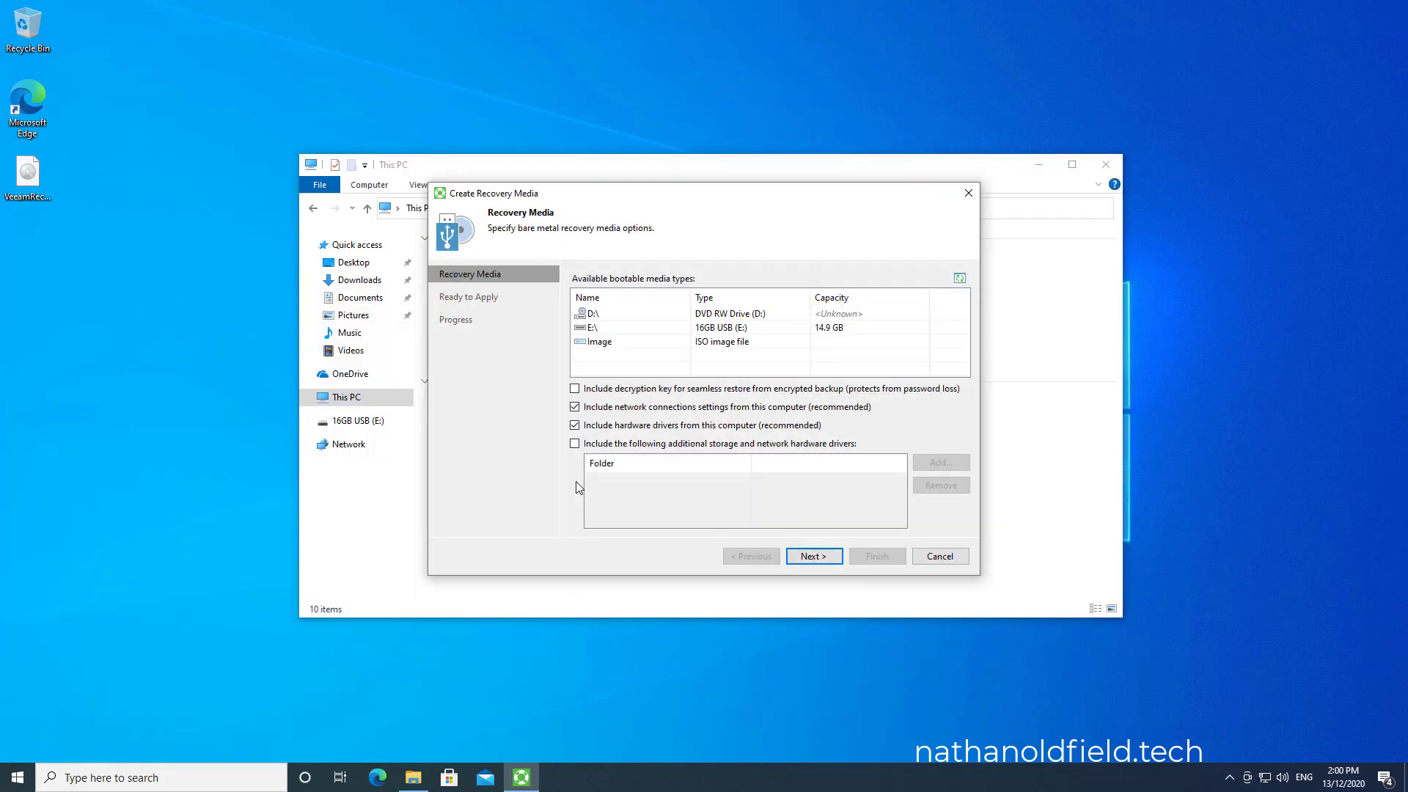
click(720, 330)
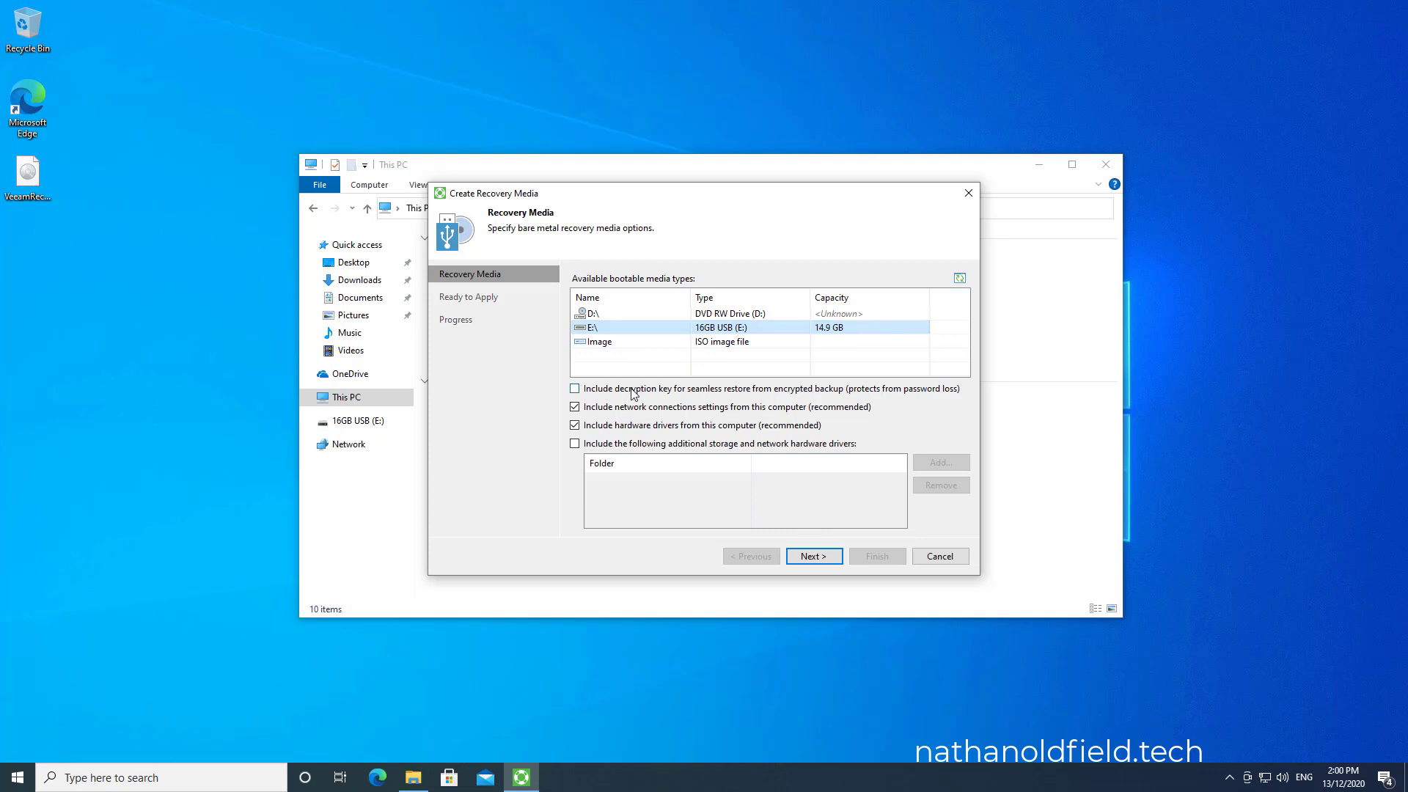
Try the decryption key option but leave it off, allow the USB disk to be formatted, create the recovery media and finish the wizard.
click(575, 388)
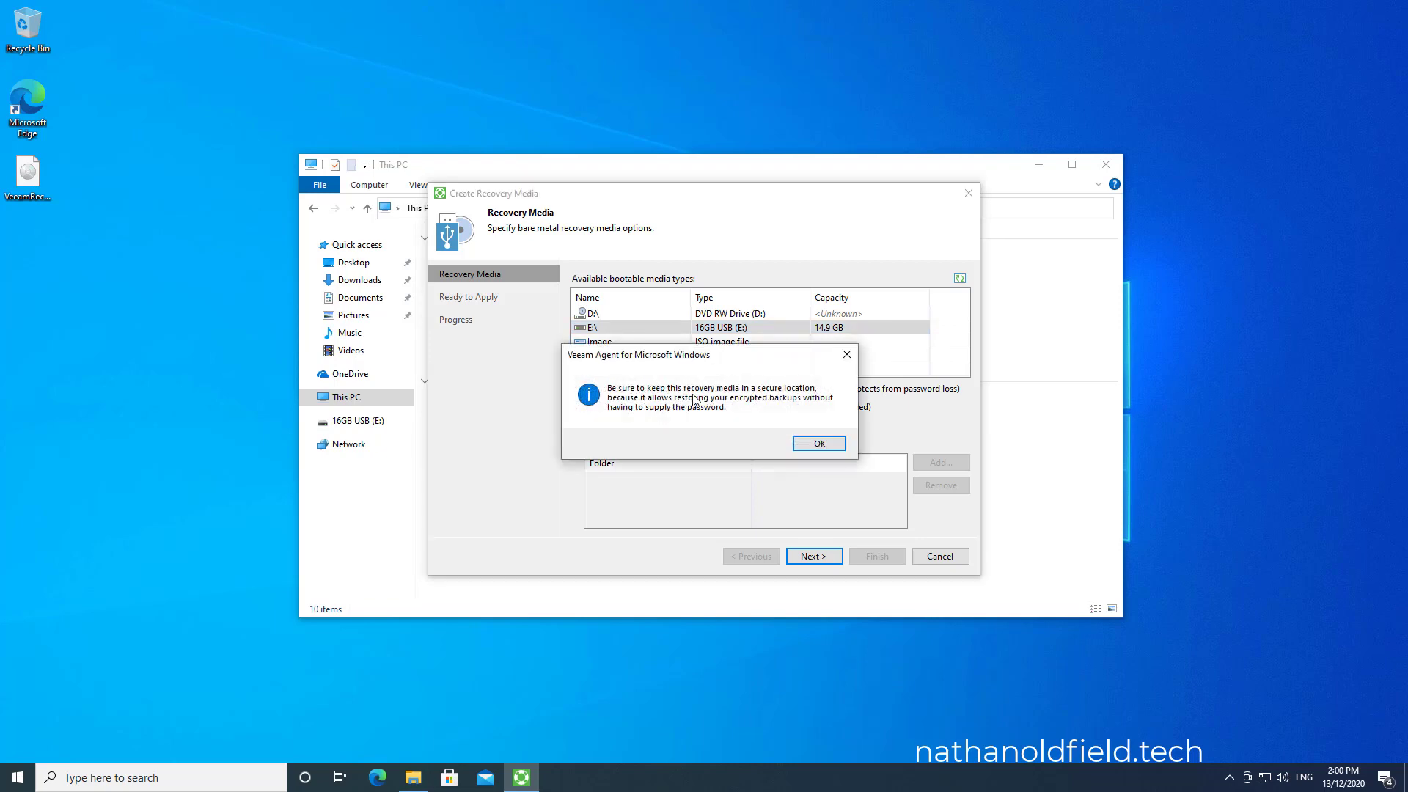
click(848, 357)
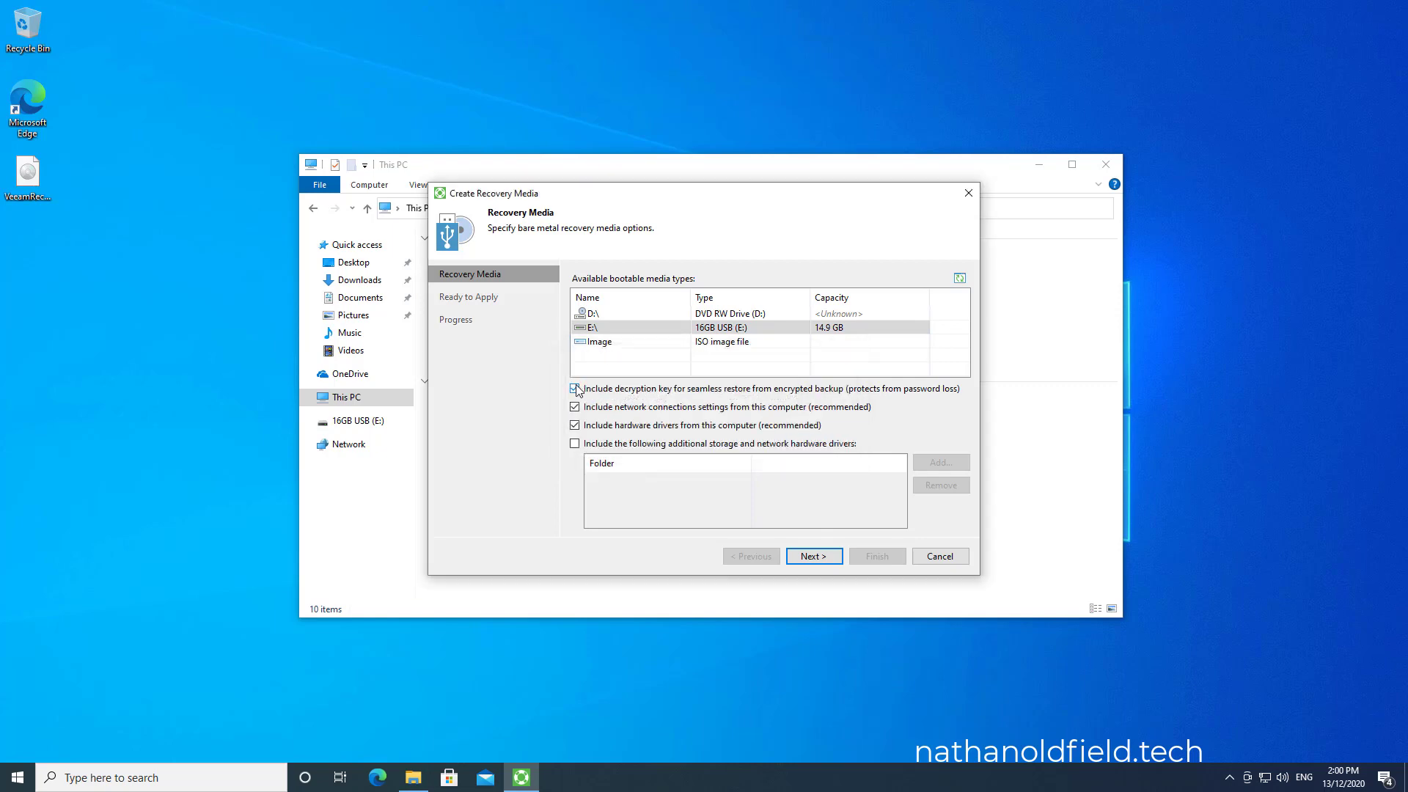
click(827, 562)
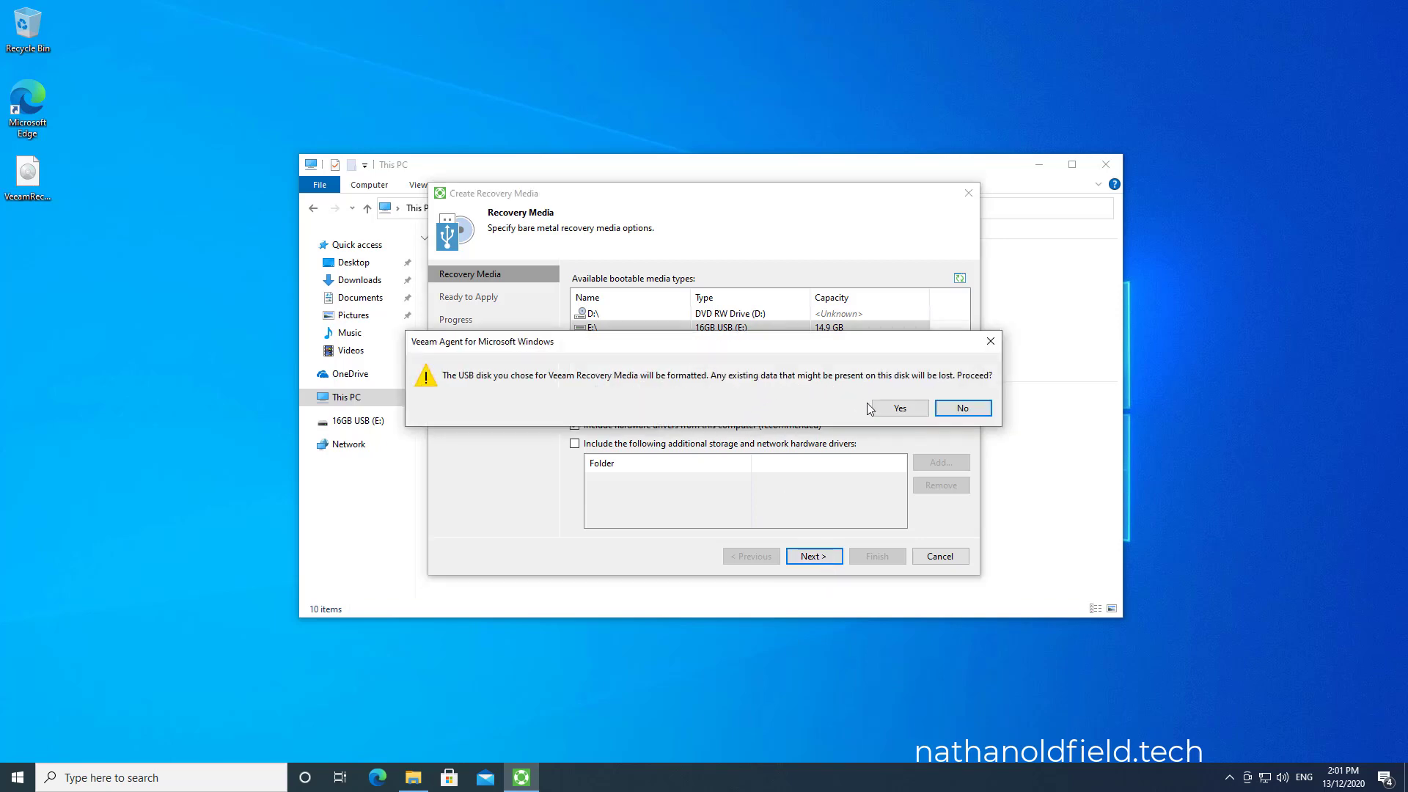
click(889, 408)
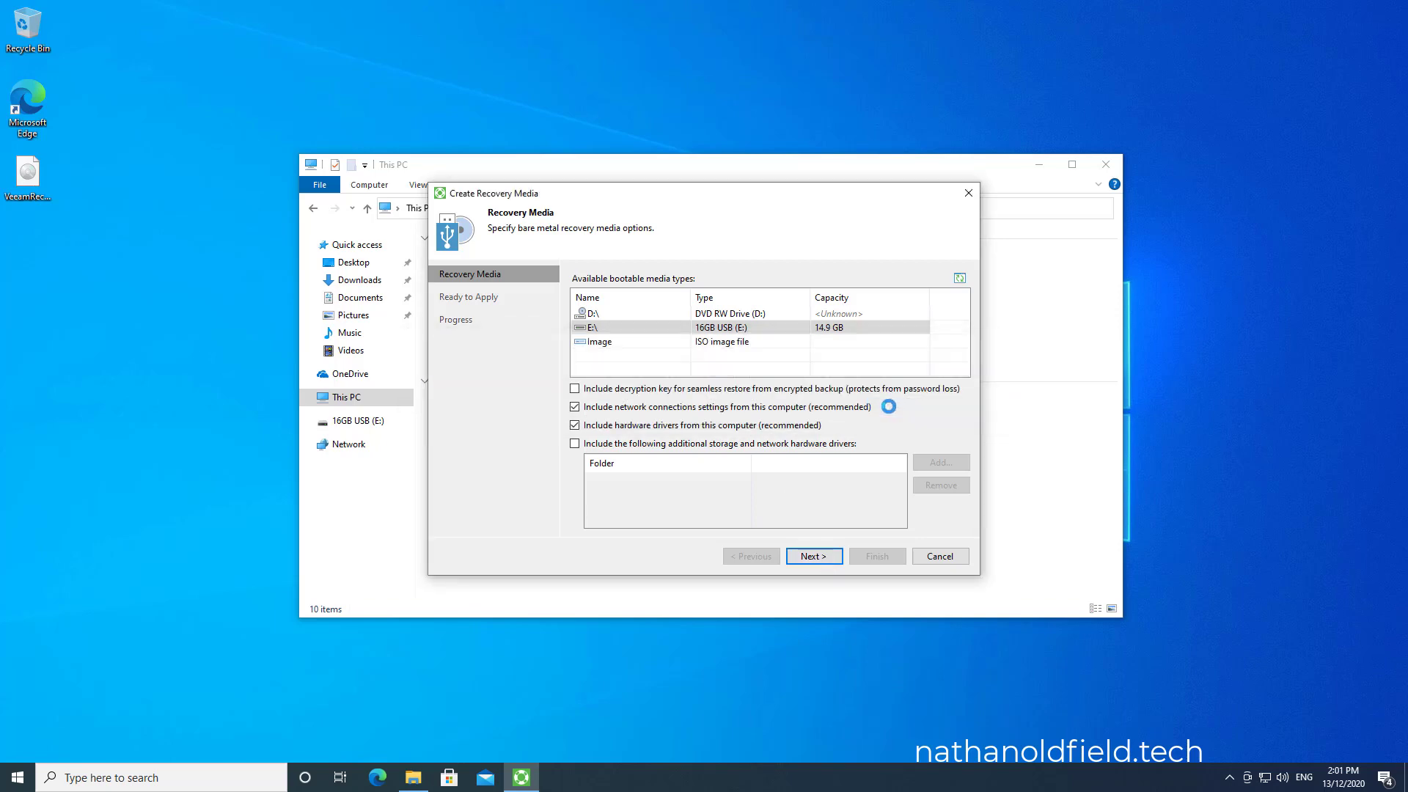
click(804, 557)
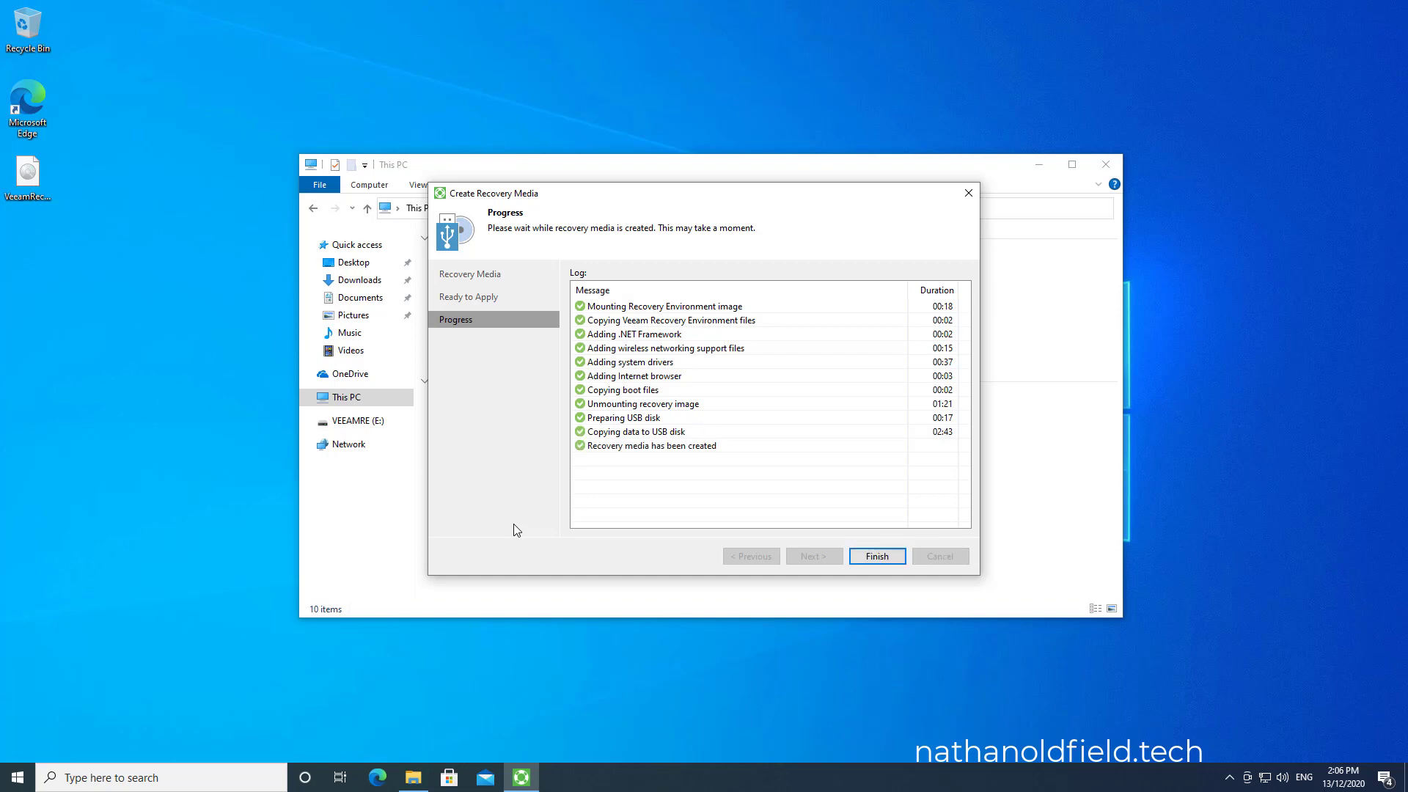
click(886, 559)
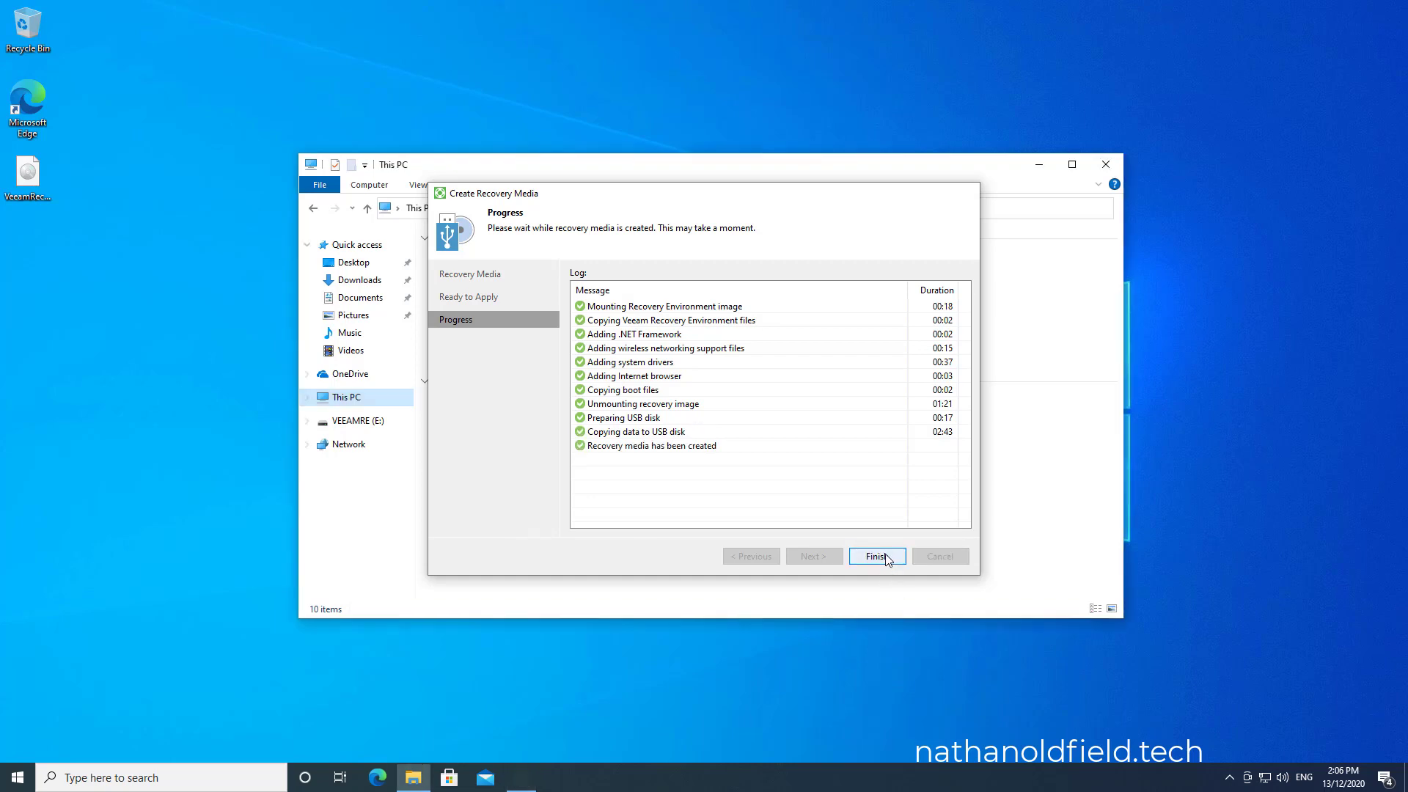
Eject the VEEAMRE (E:) recovery drive and close File Explorer.
right_click(376, 427)
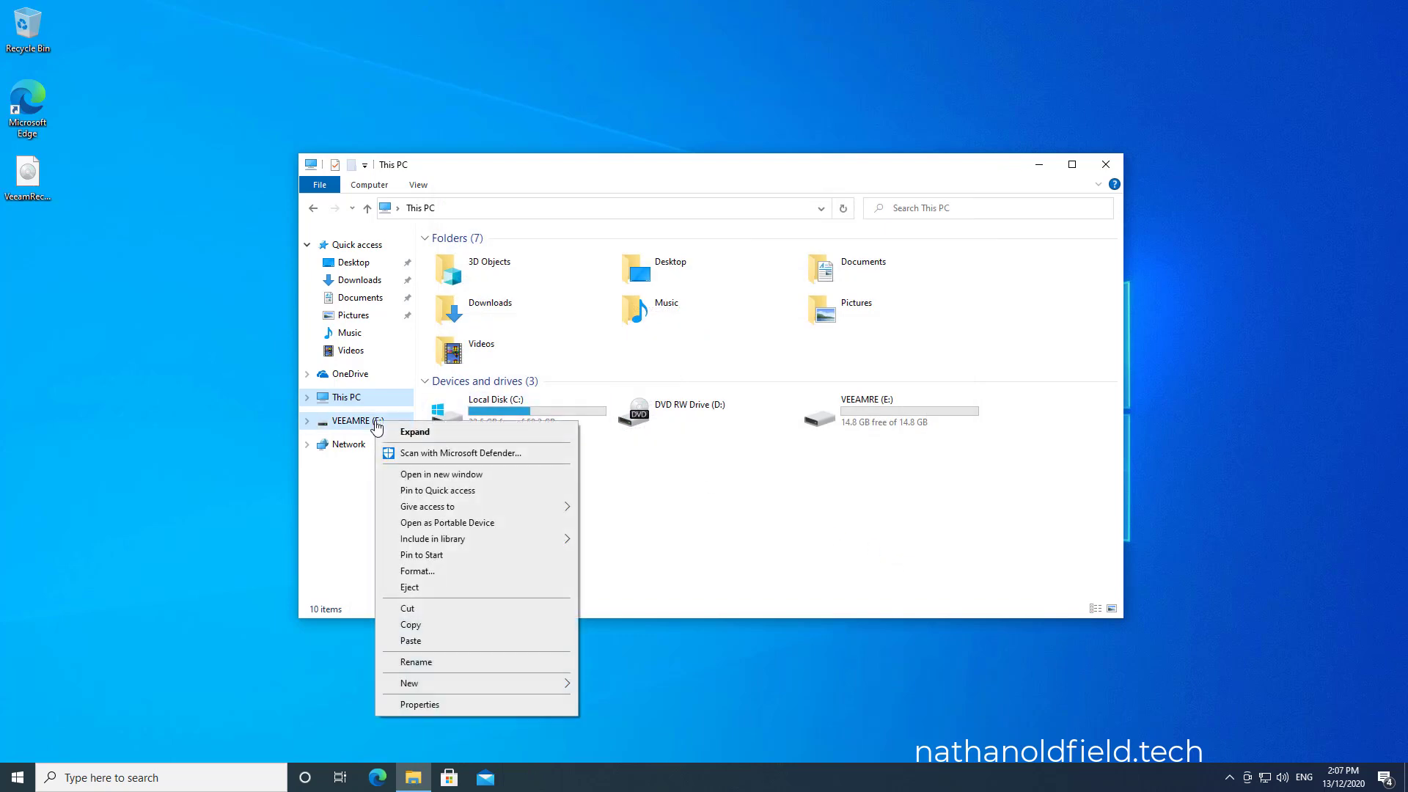
click(447, 586)
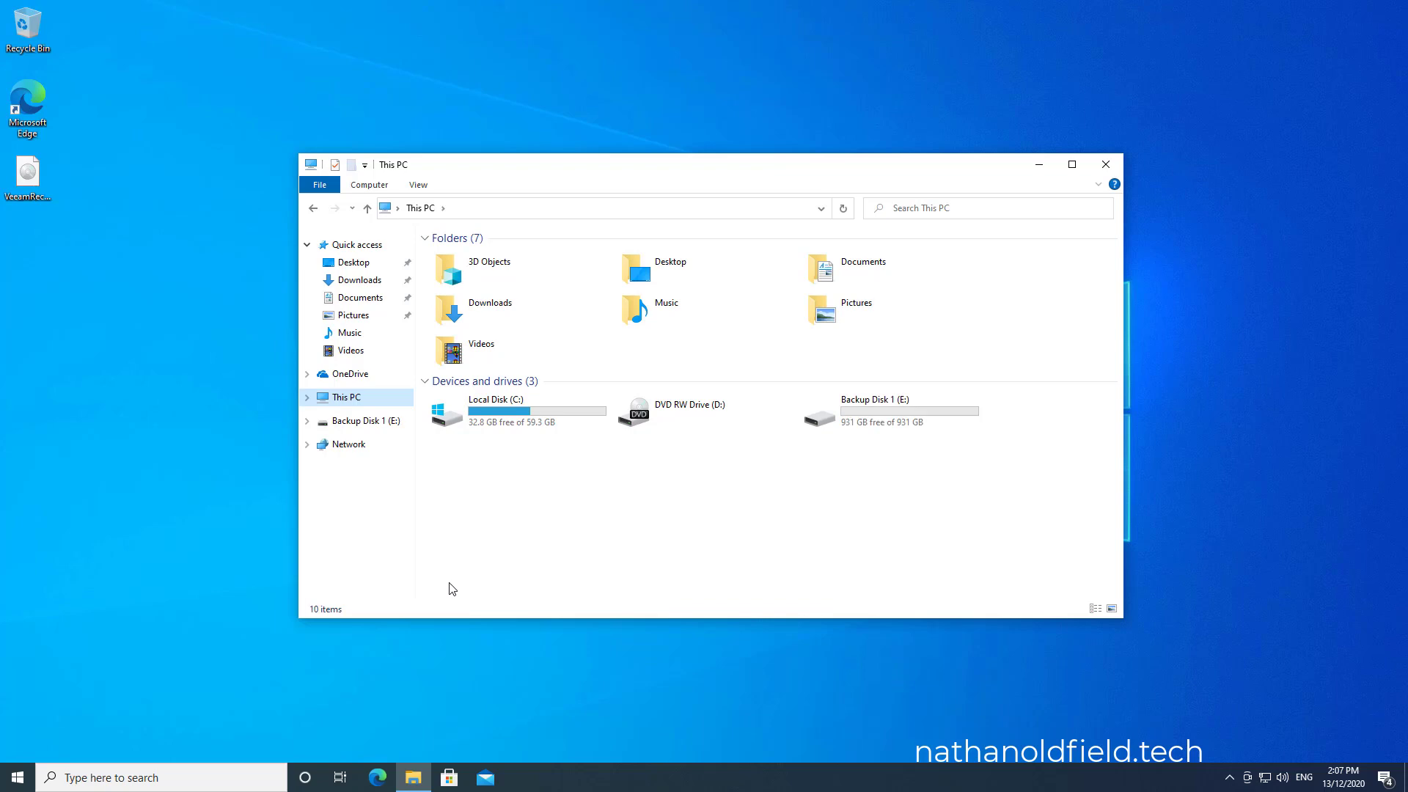
click(1106, 164)
Start an immediate backup run from the Veeam Agent tray utility, then open its control panel and reposition the window.
click(1230, 778)
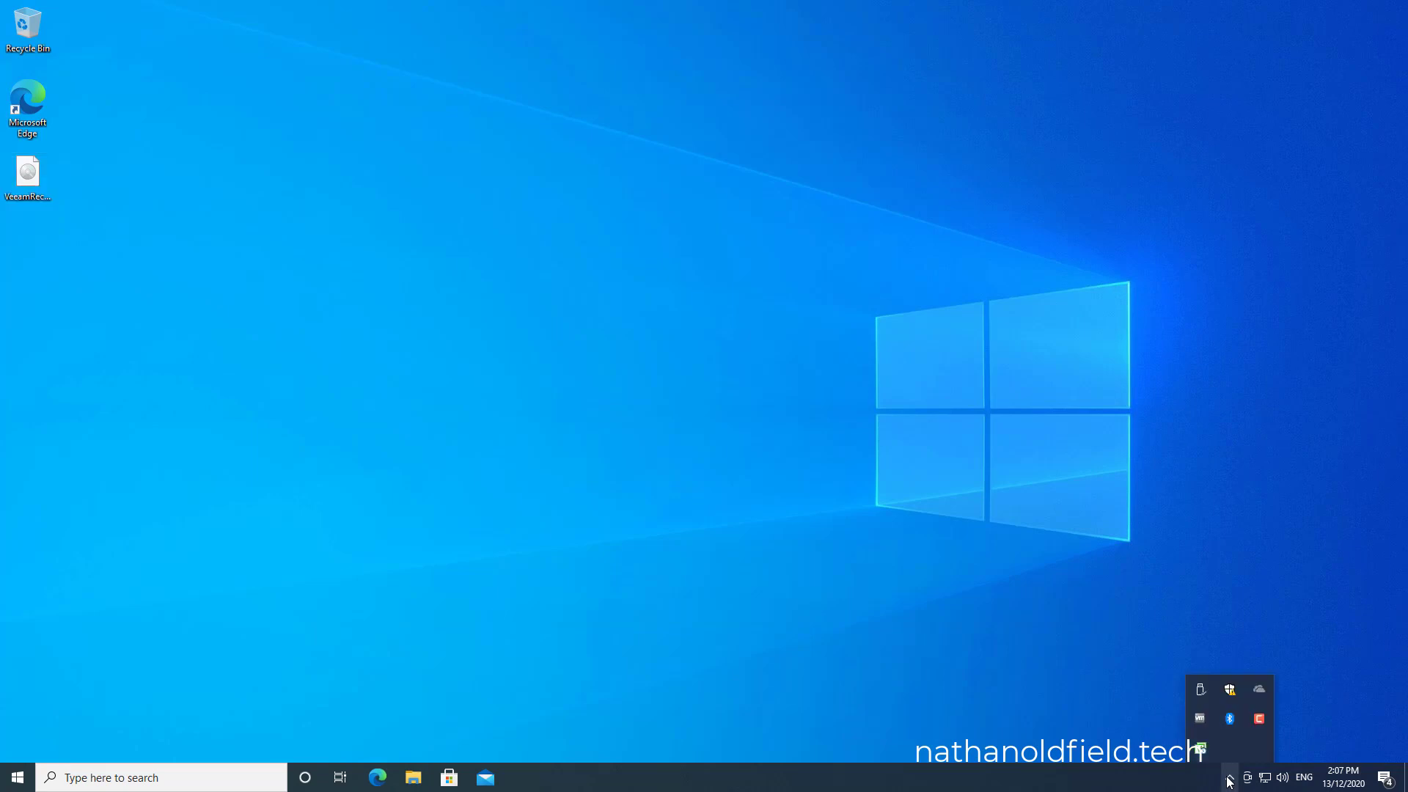
right_click(1201, 748)
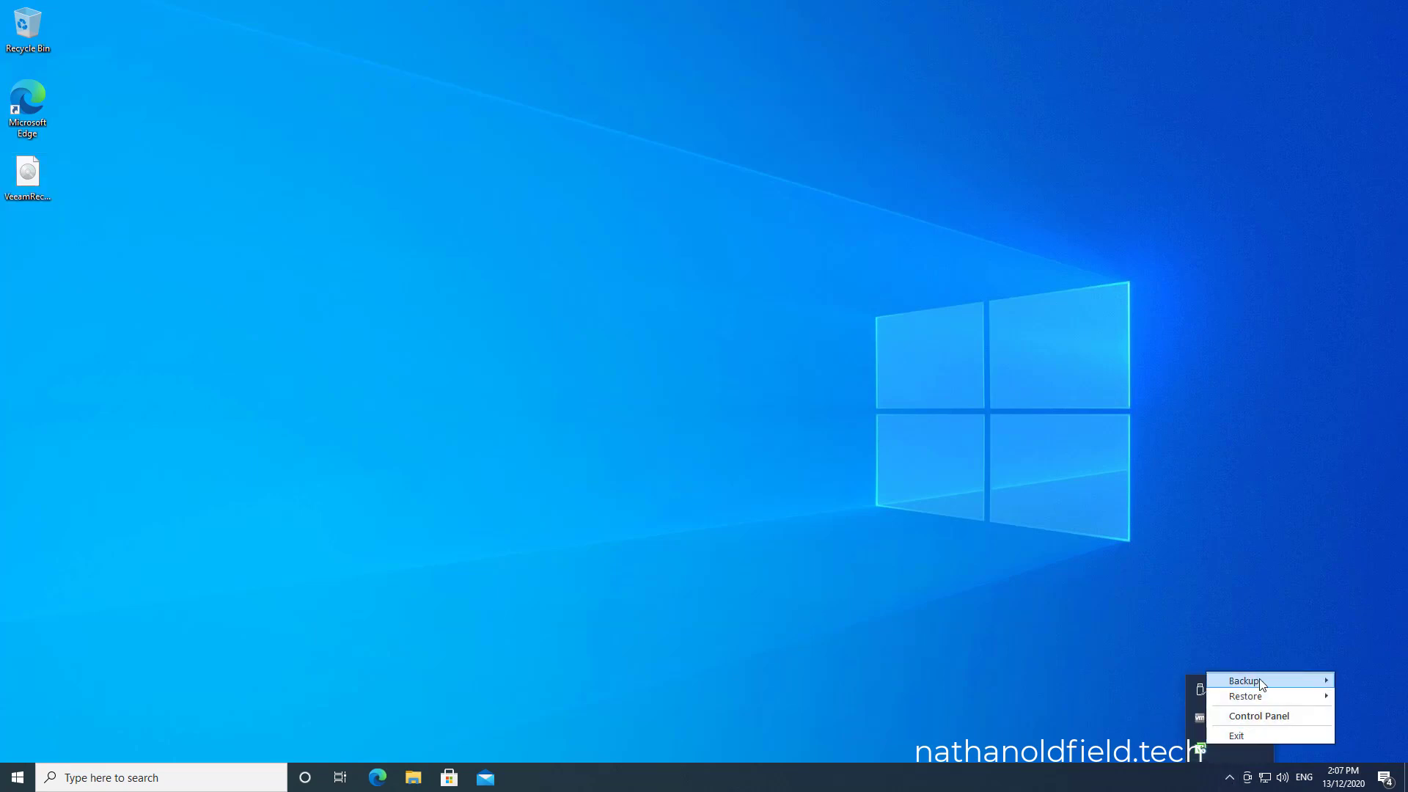
mouse_move(1262, 684)
click(1130, 681)
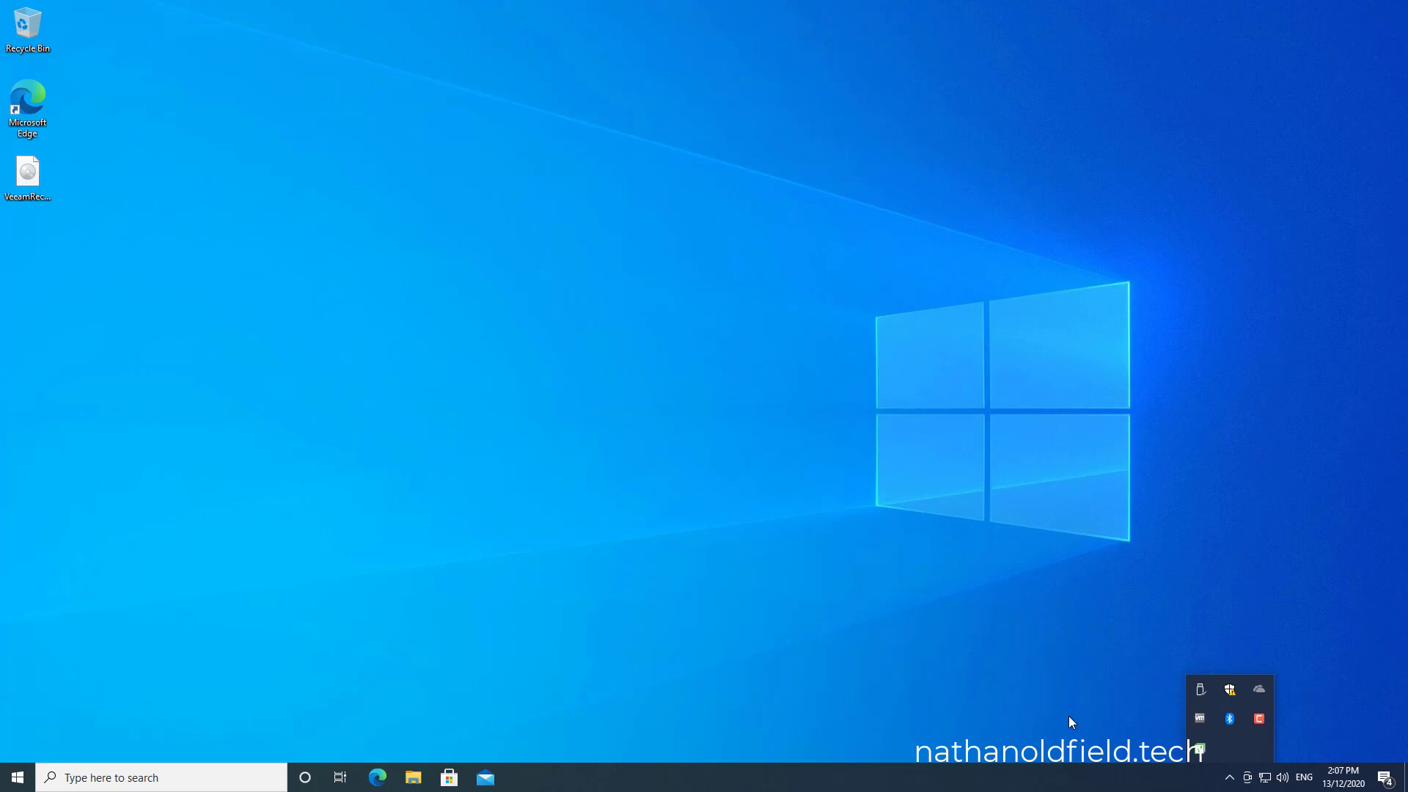
click(1199, 748)
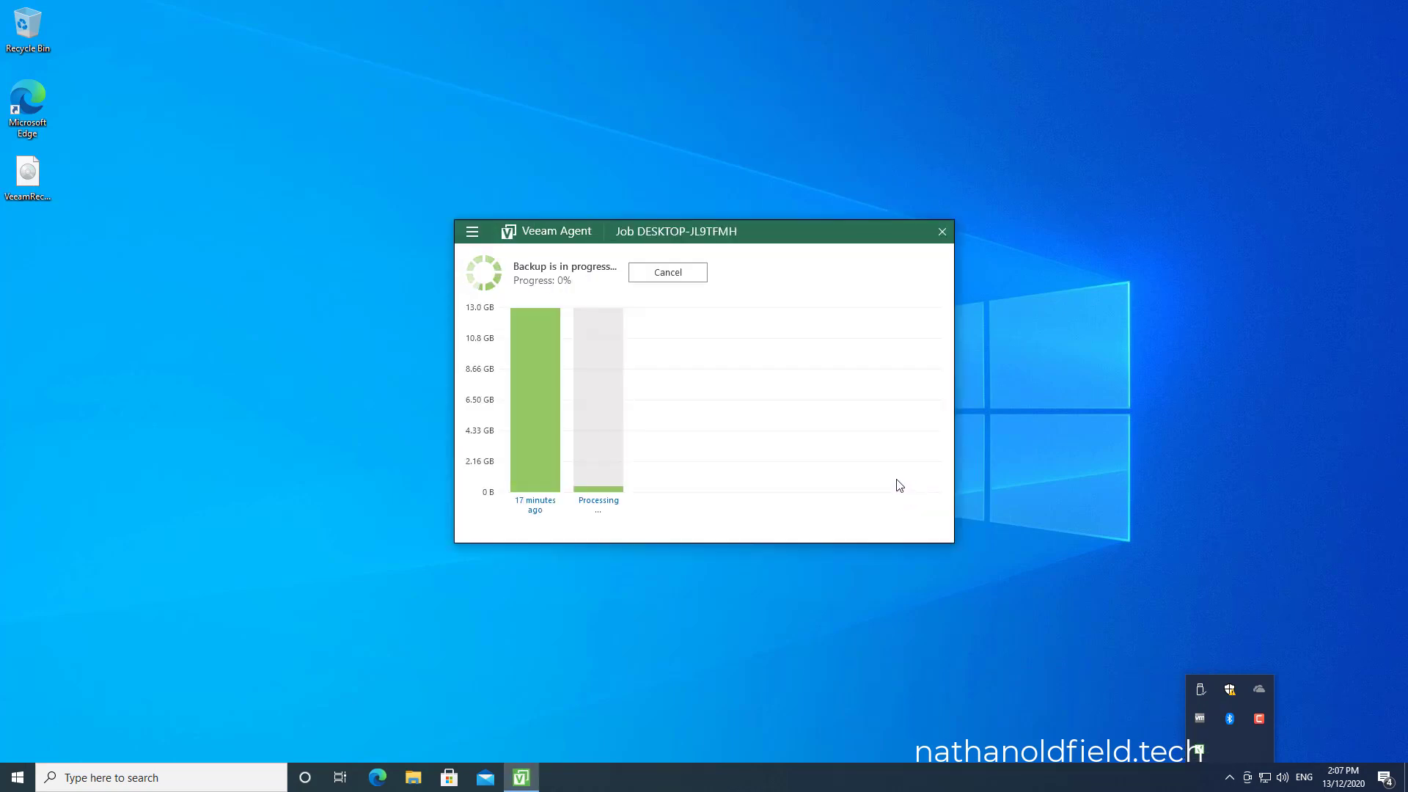
drag(795, 244, 785, 233)
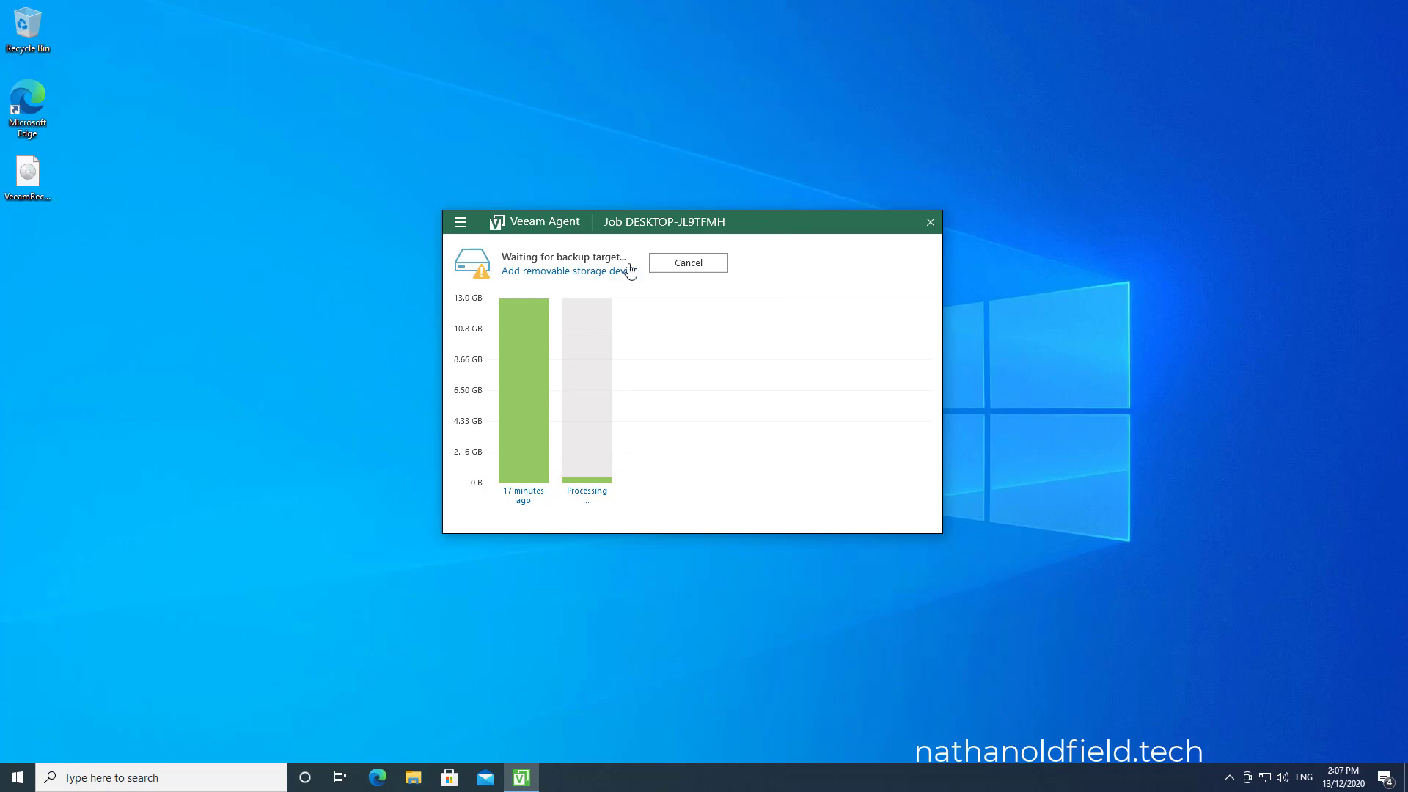
Register the HGST TOURO Mobile USB Device as a known removable storage device in the Veeam Agent settings.
click(466, 221)
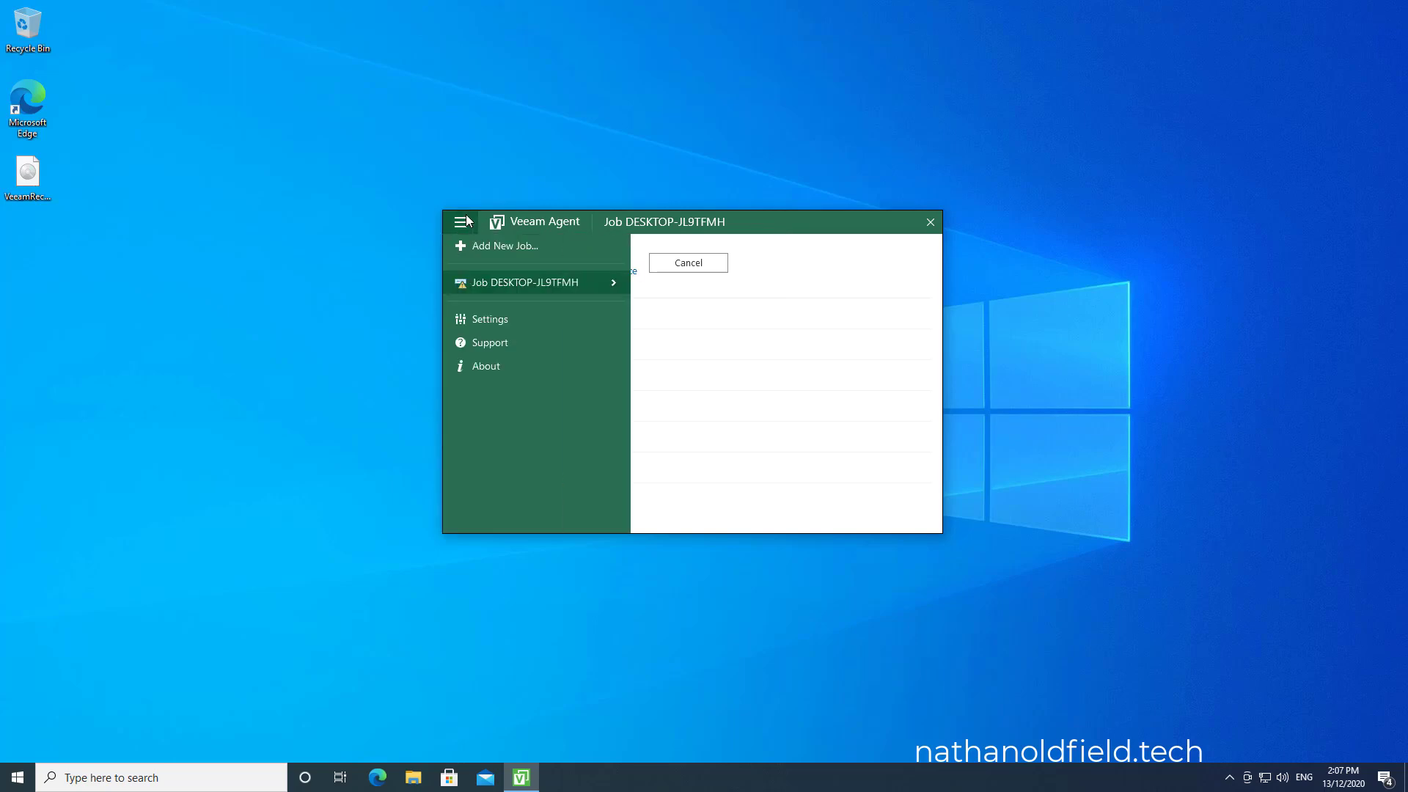
click(479, 315)
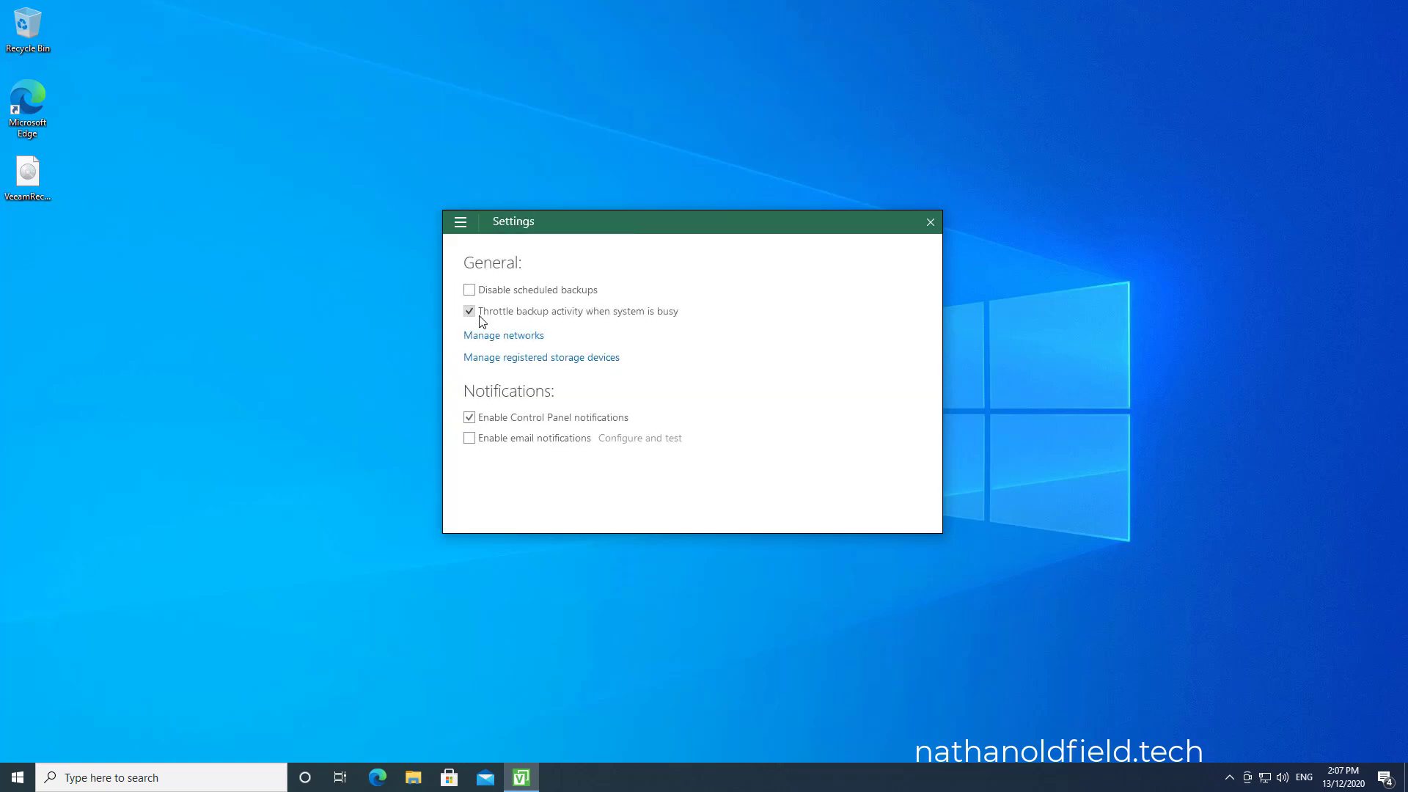
click(573, 362)
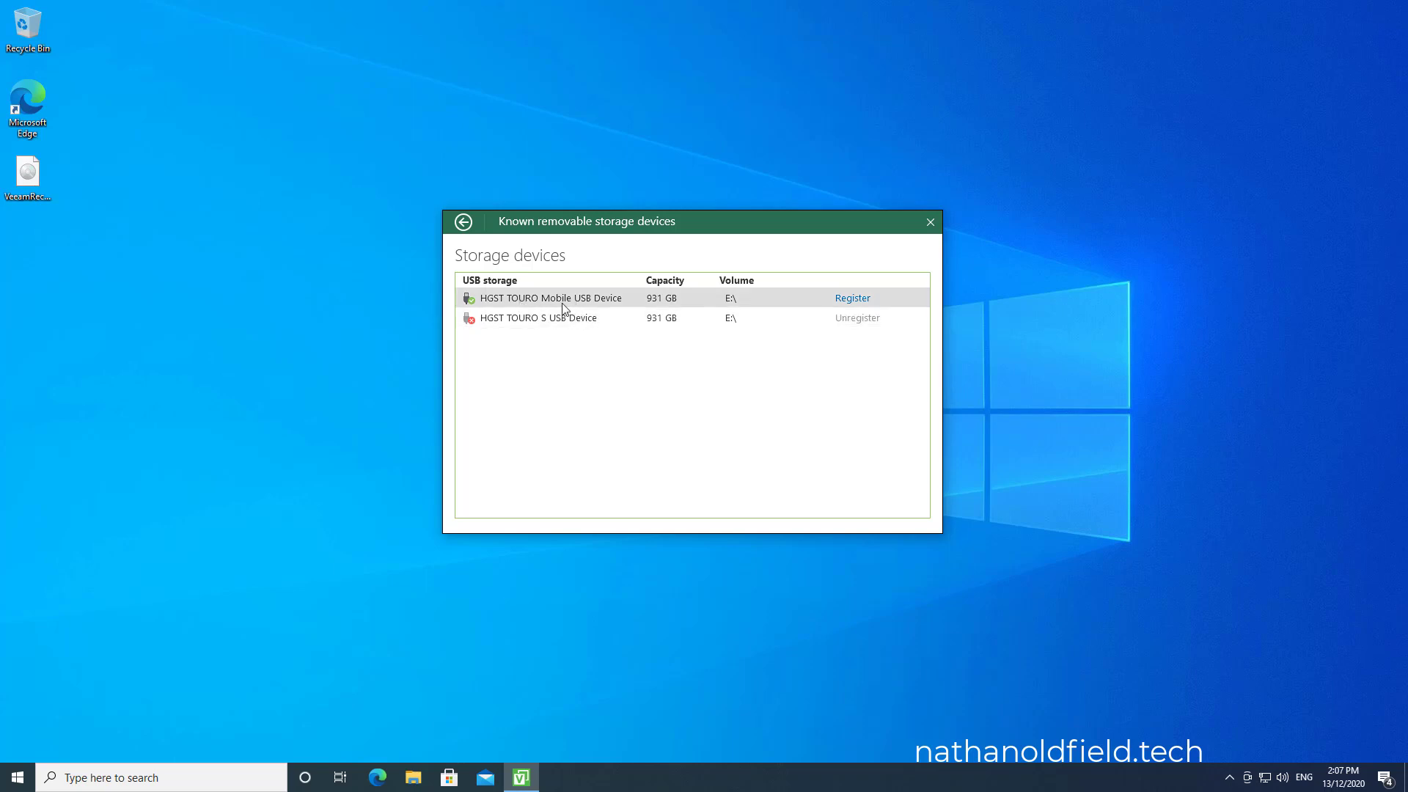
click(868, 299)
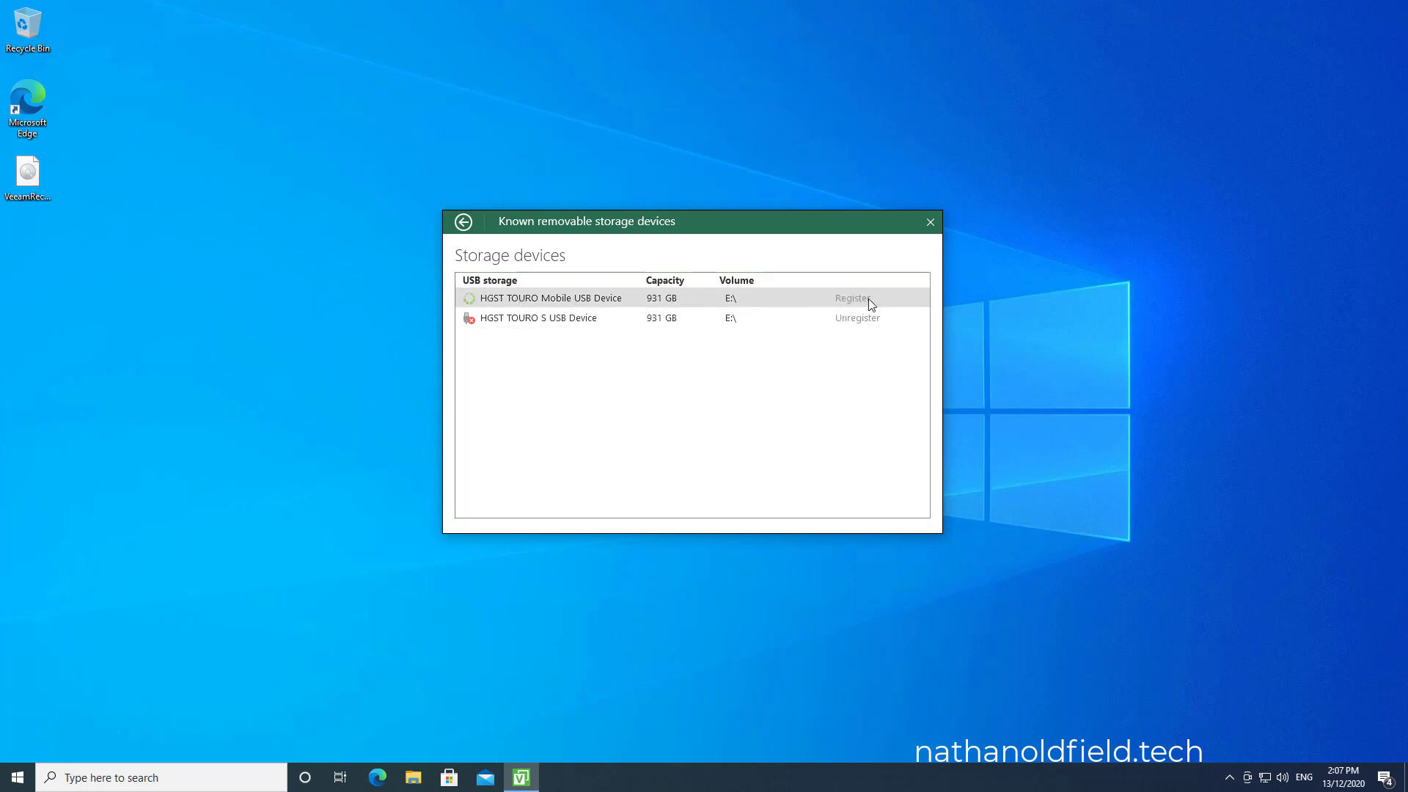
Leave the known removable storage devices list and open the progress view of backup job DESKTOP-JL9TFMH.
click(470, 223)
click(471, 223)
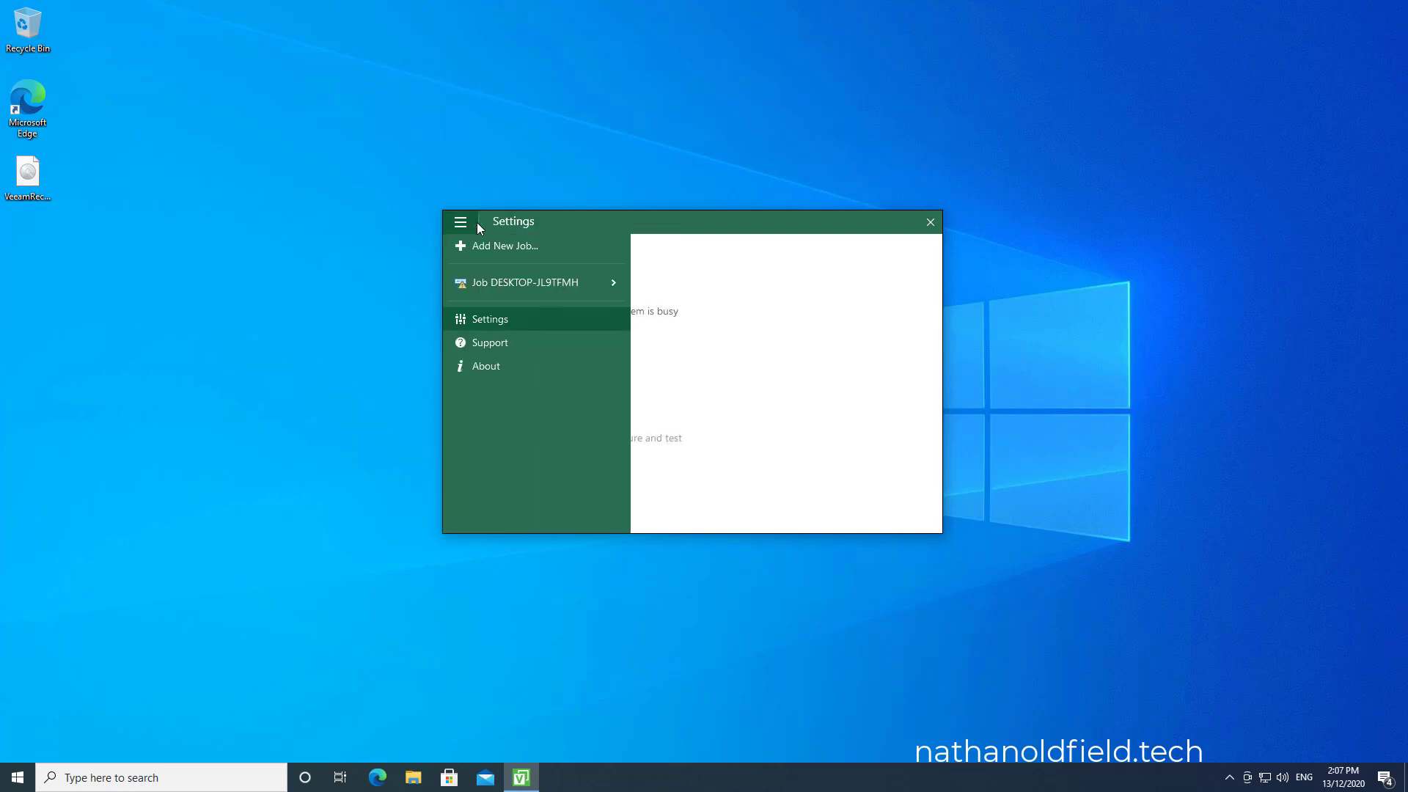
click(811, 303)
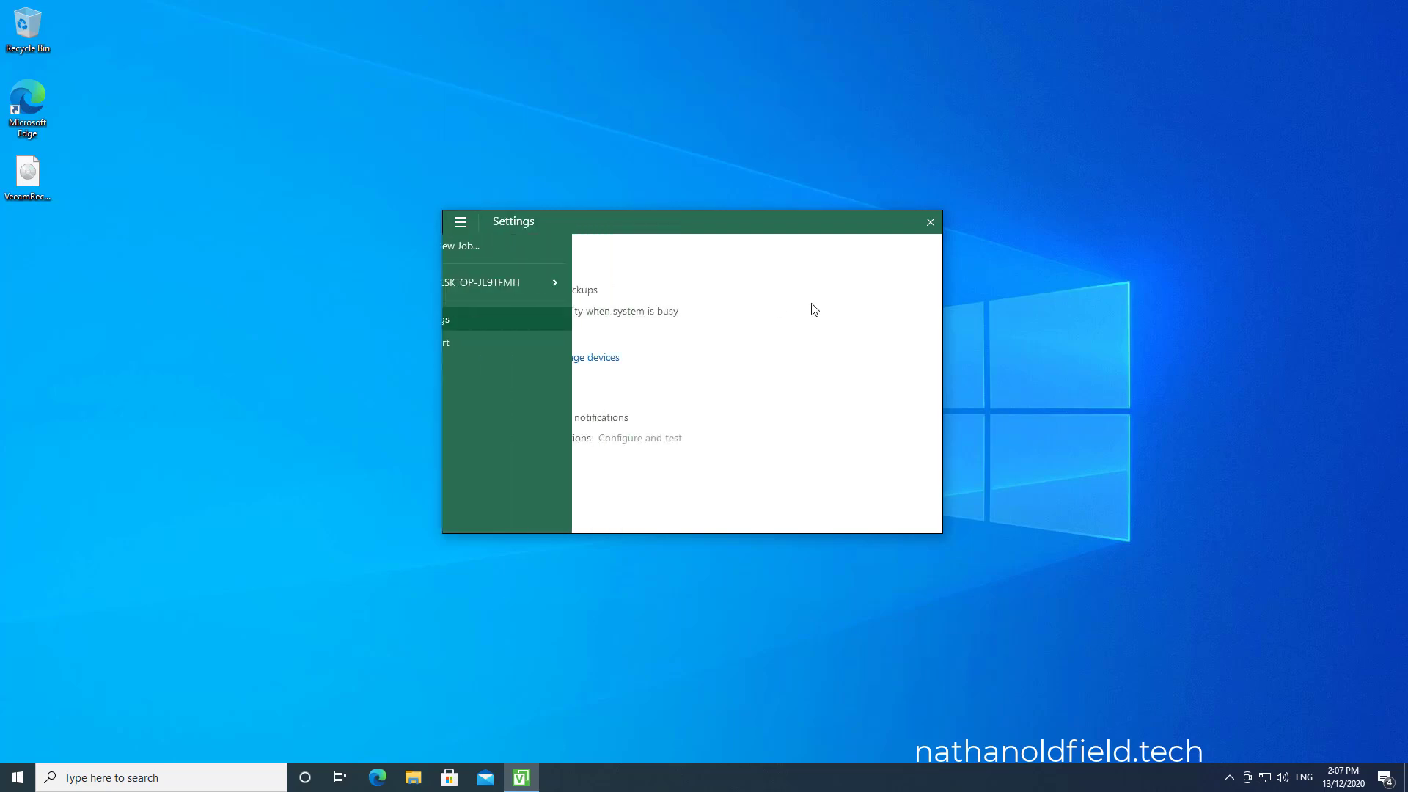
click(471, 219)
mouse_move(522, 283)
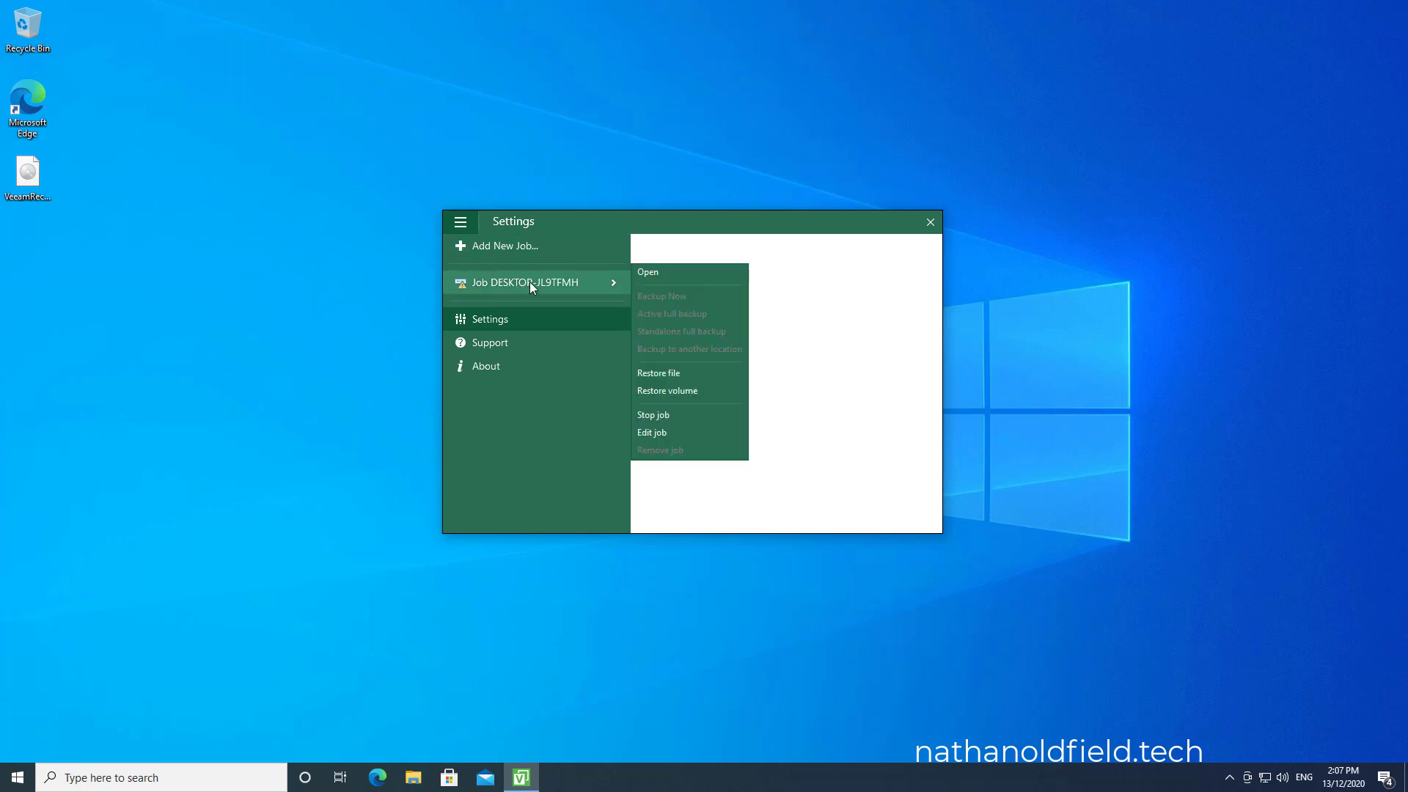
click(645, 271)
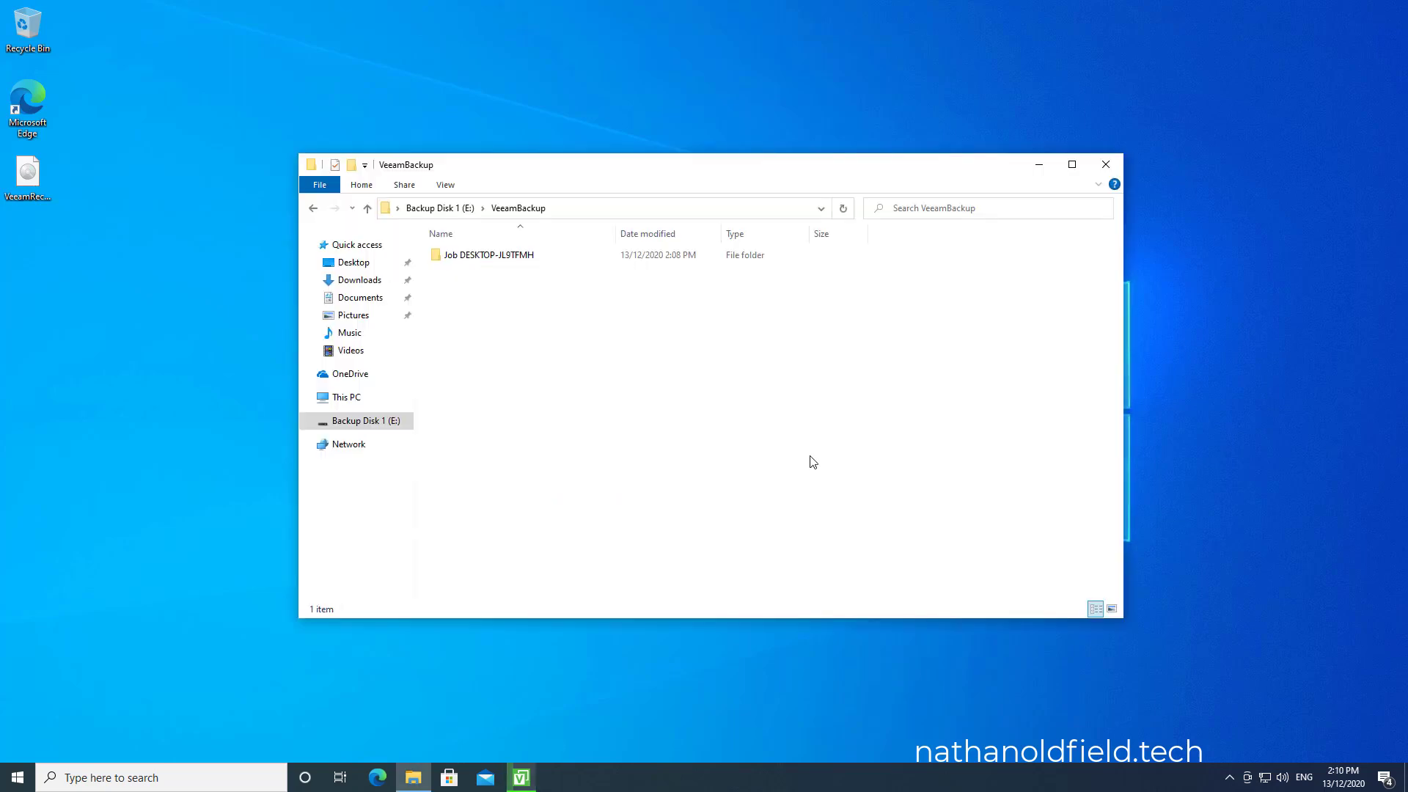
Paste the copied item into the VeeamBackup folder on Backup Disk 1 (E:) and permanently delete the Veeam recovery ISO from the desktop.
key(ctrl+v)
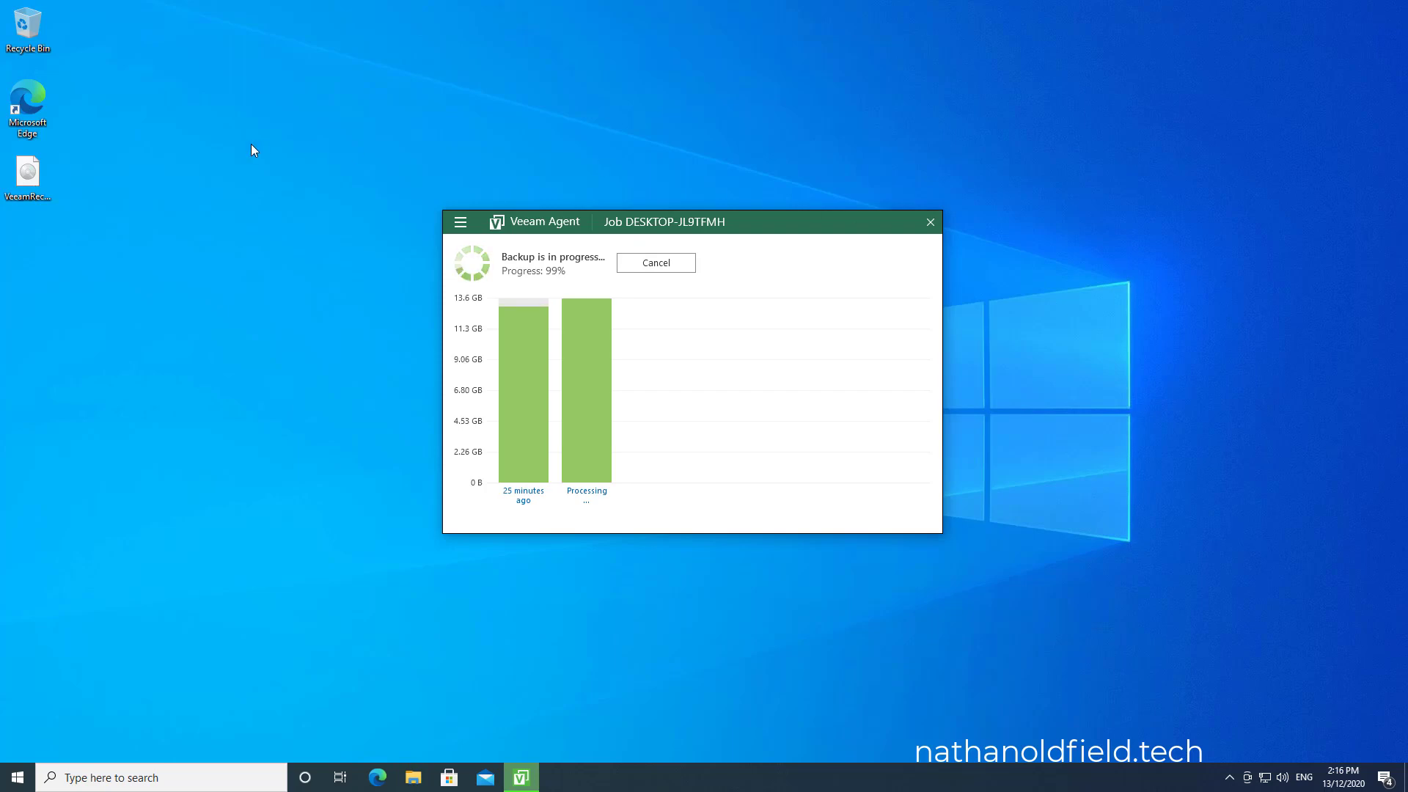
drag(28, 175, 25, 28)
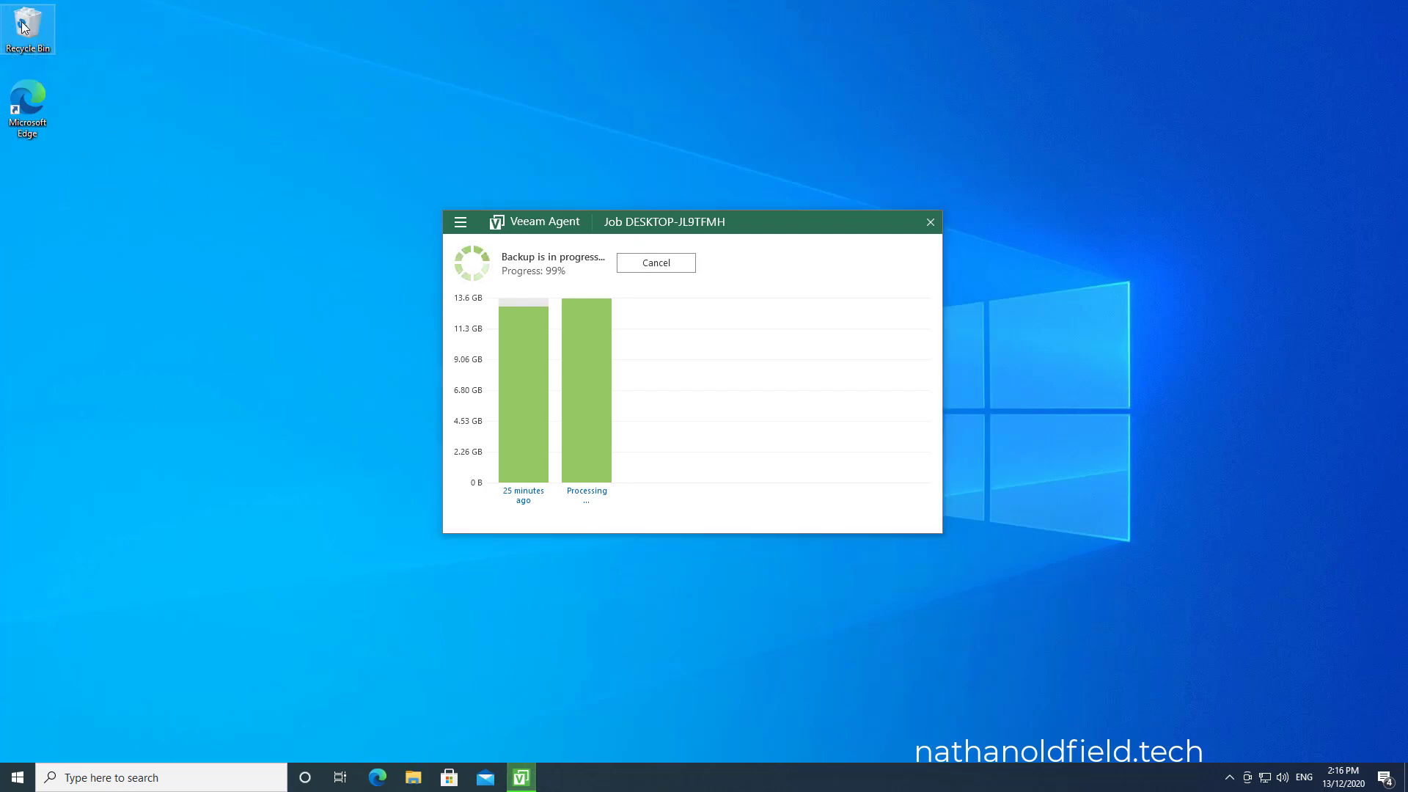
right_click(25, 28)
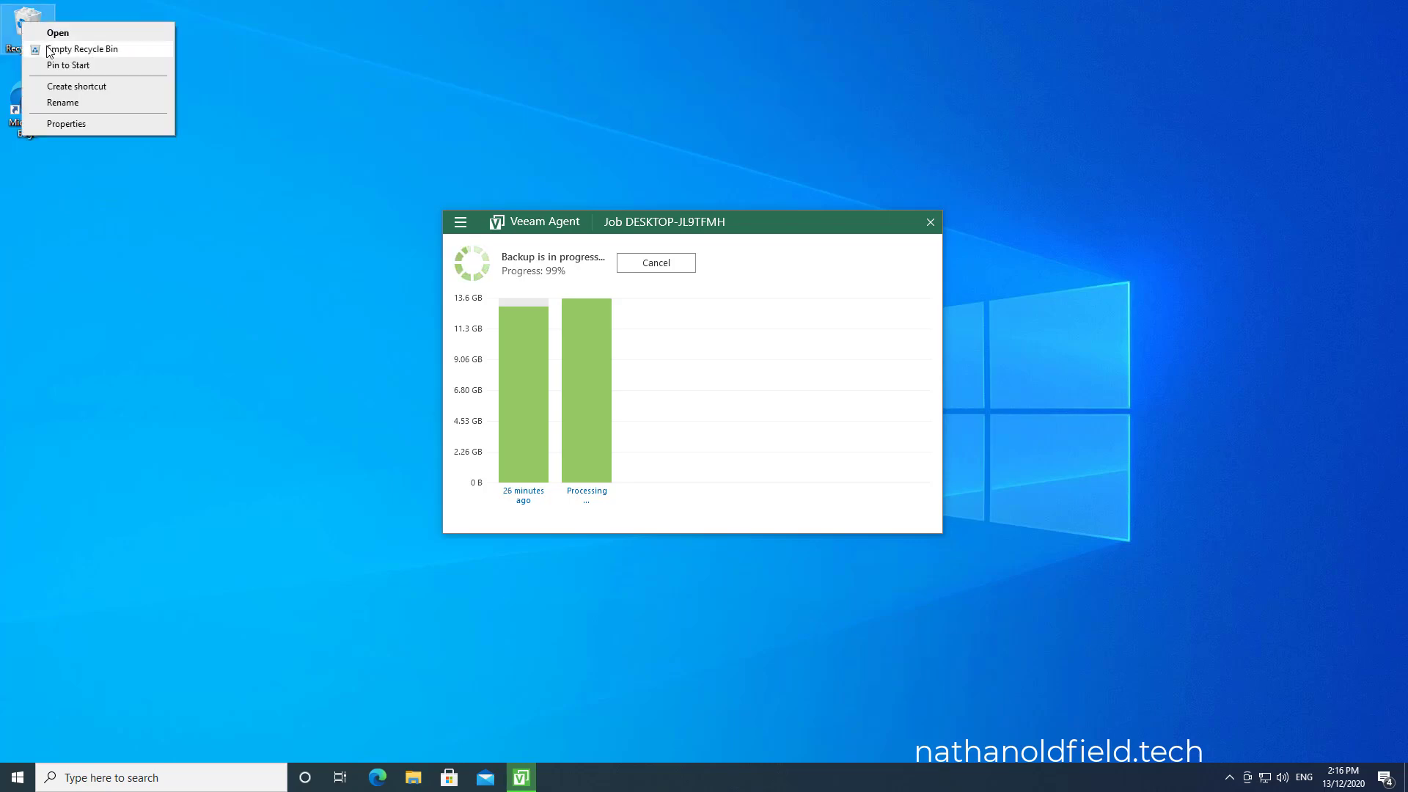
click(82, 48)
click(760, 447)
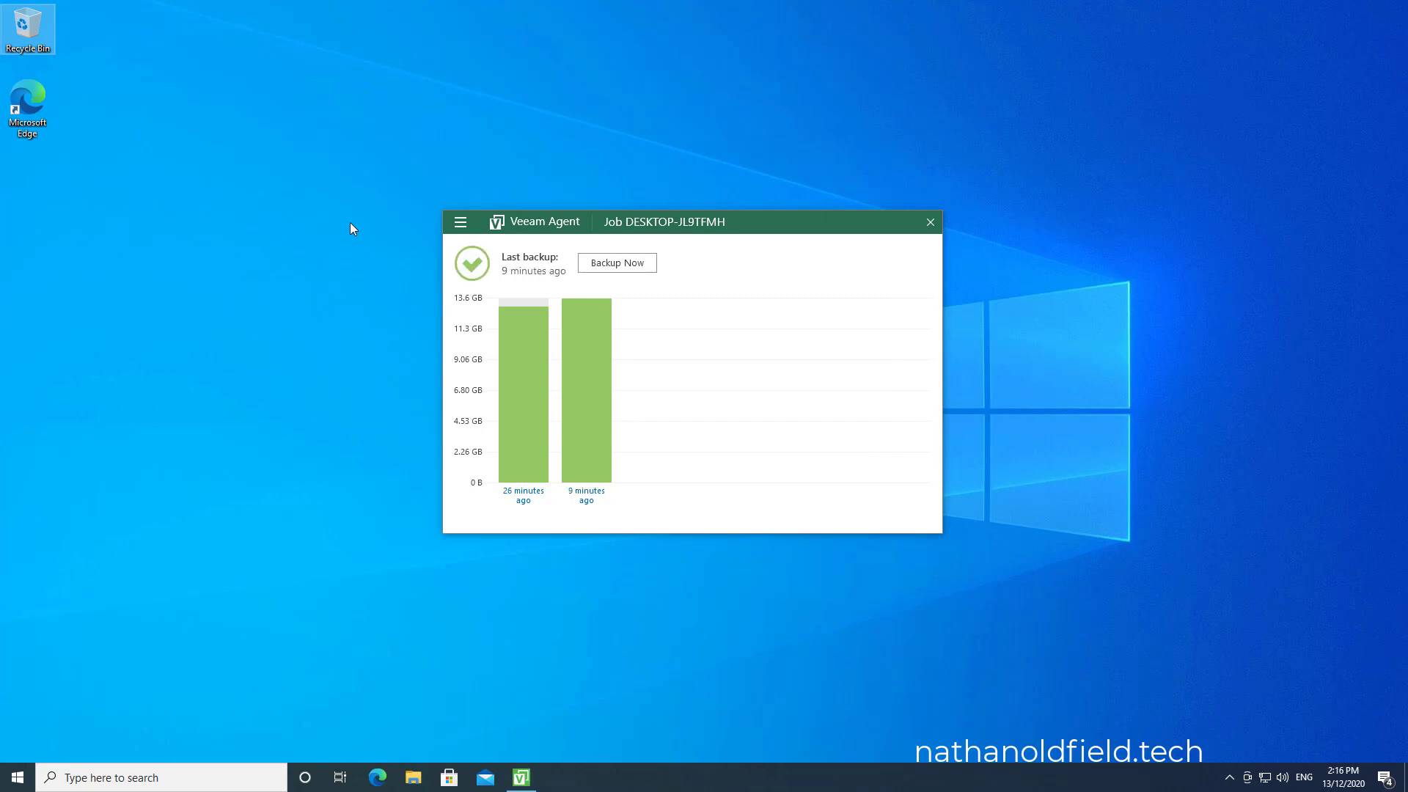
Run the DESKTOP-JL9TFMH backup job again immediately and view the job's available restore actions.
click(627, 267)
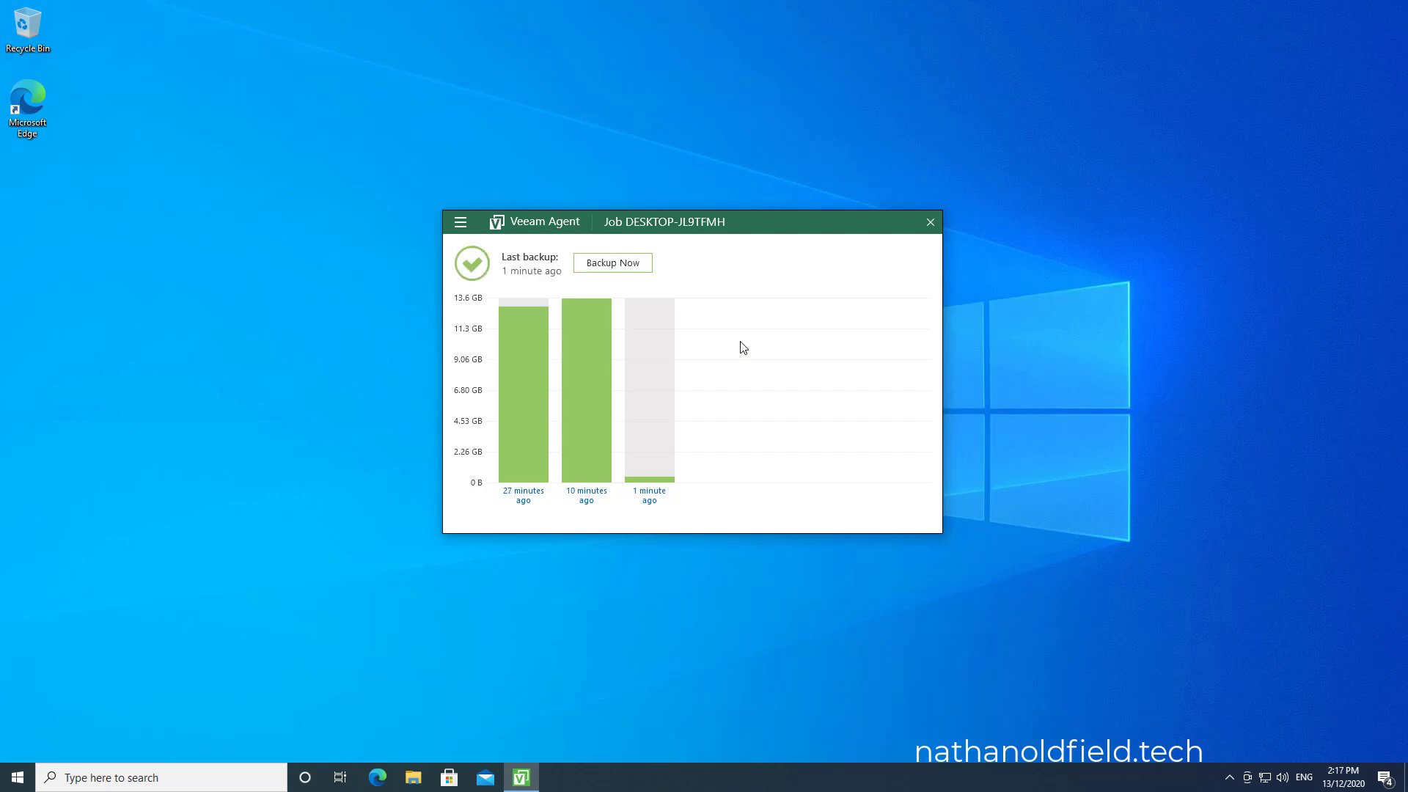
click(456, 227)
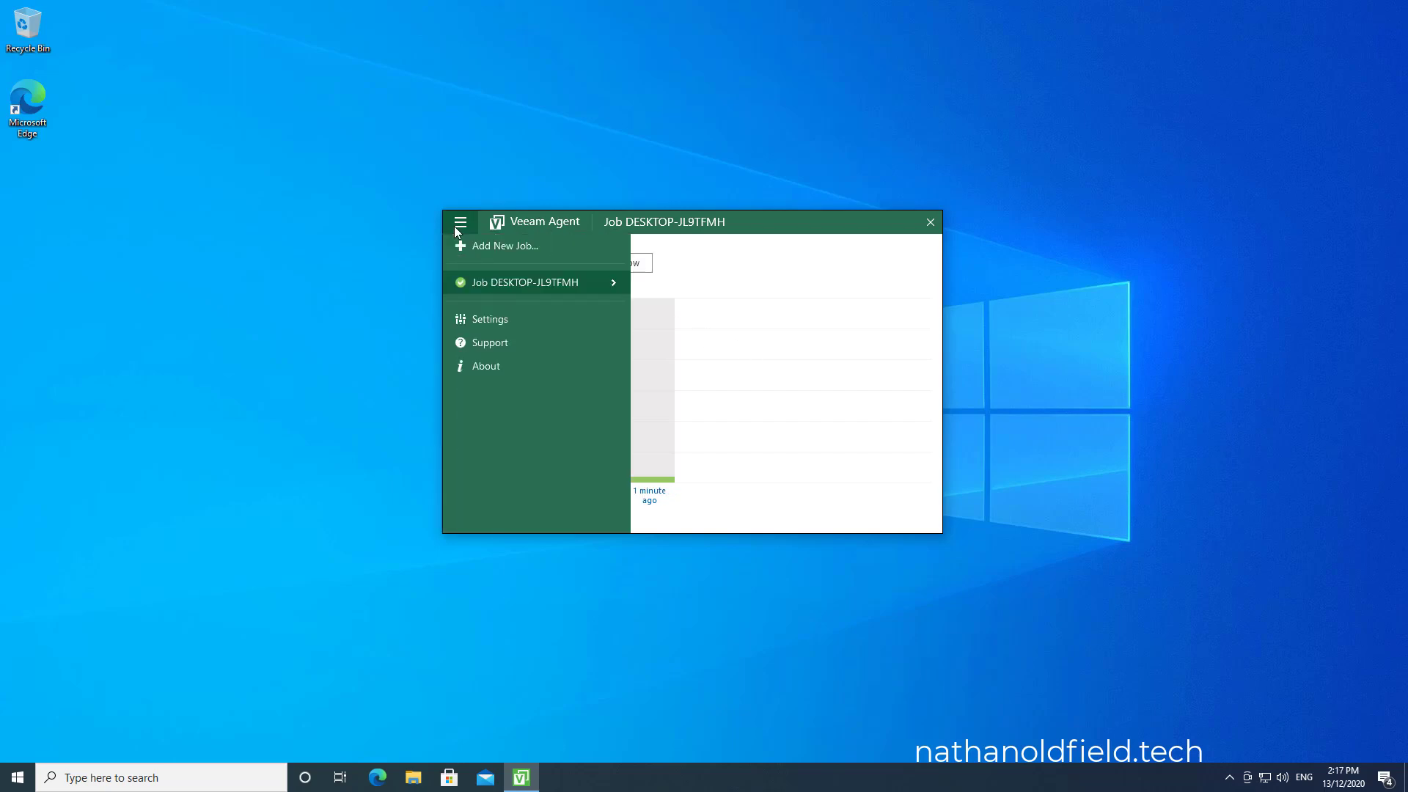
click(526, 285)
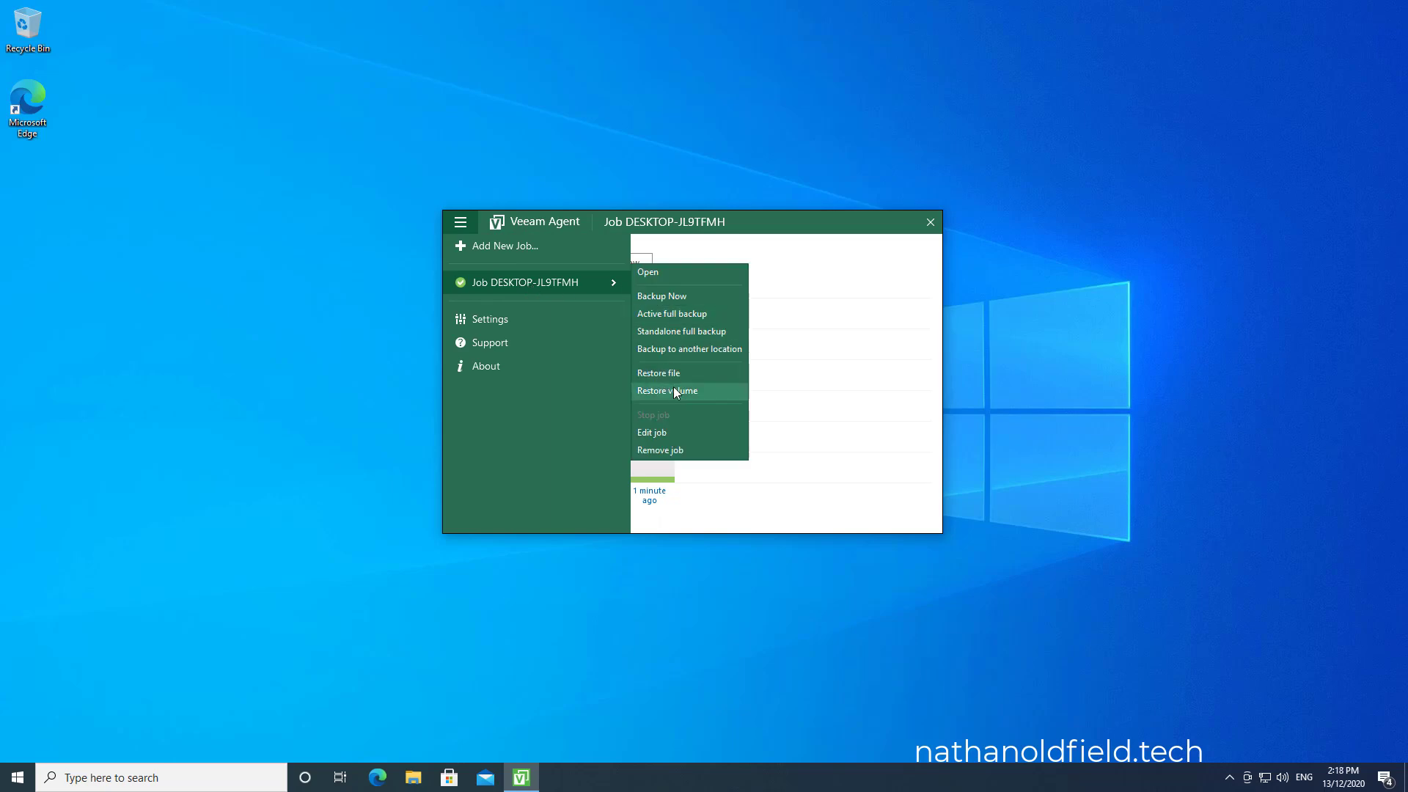
click(1229, 717)
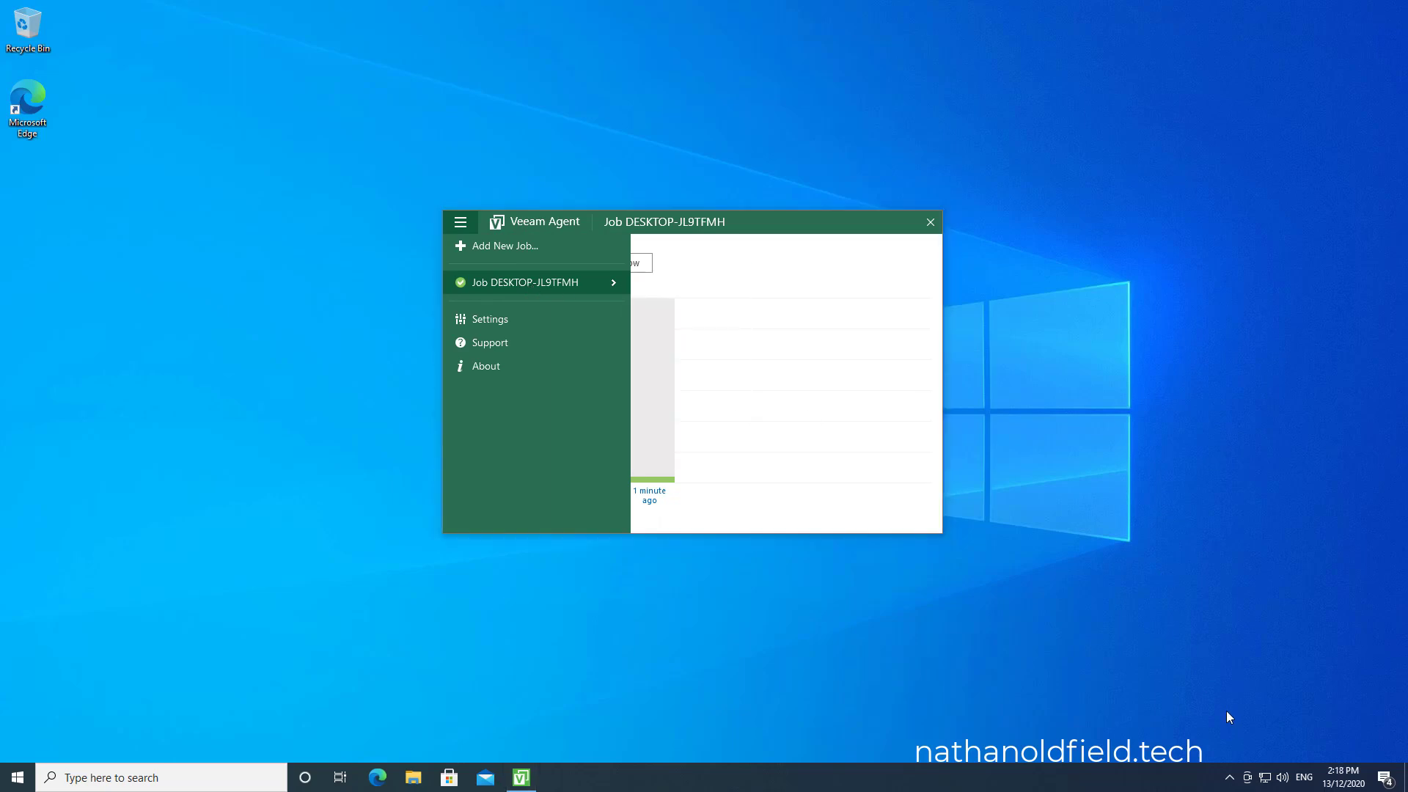
Start a file-level restore from the Veeam Agent tray utility and open the 2:17 PM increment restore point from the local backup file.
click(1230, 783)
right_click(1200, 748)
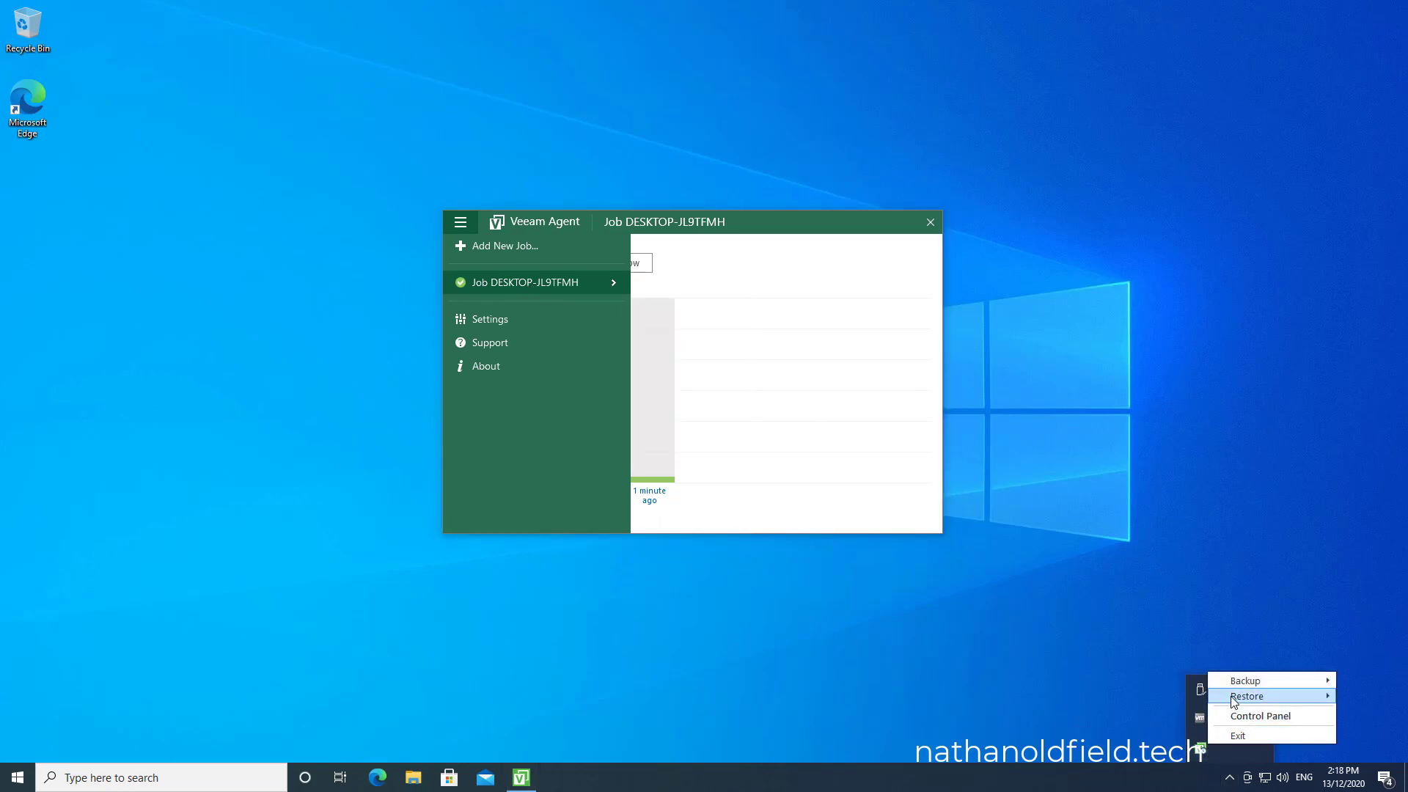
mouse_move(1232, 698)
click(1154, 695)
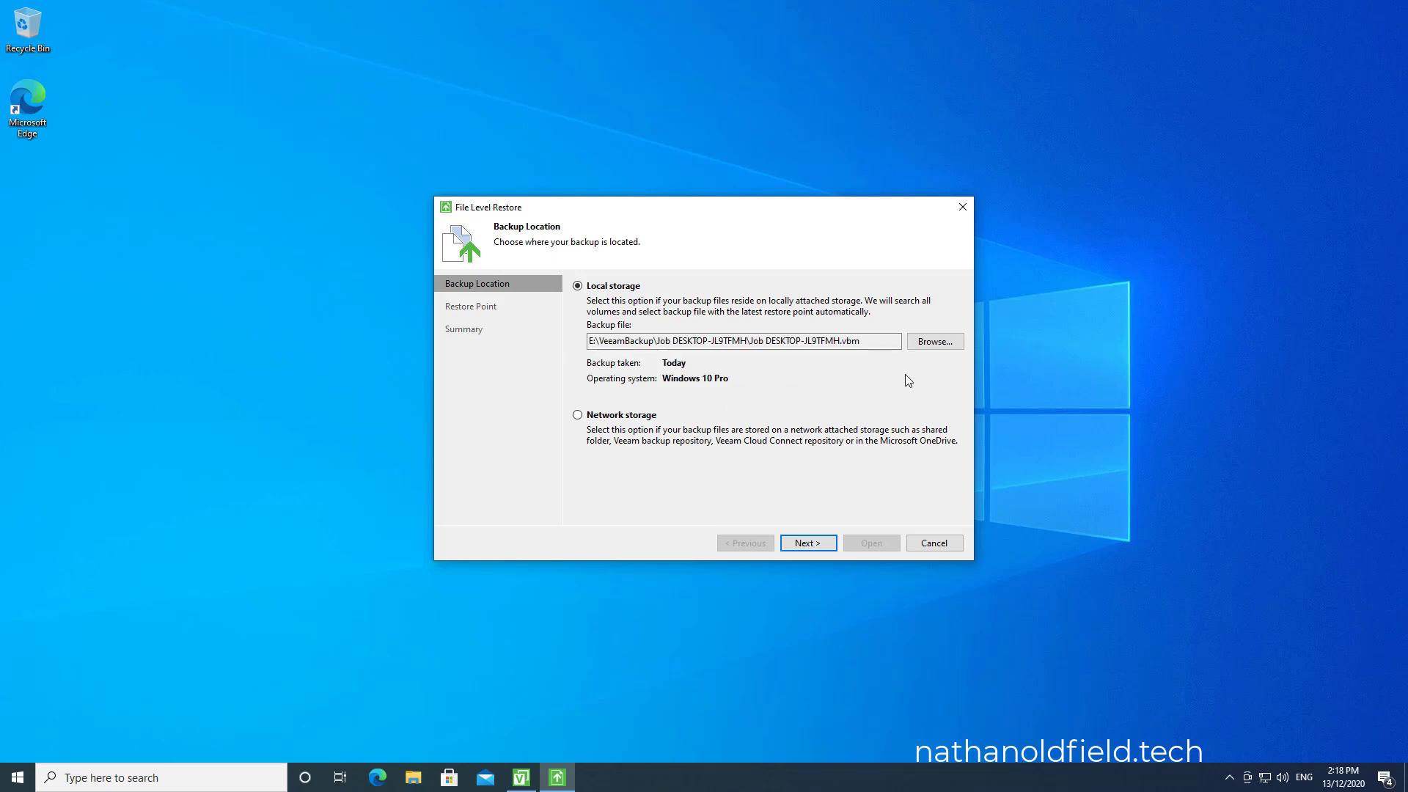
click(804, 543)
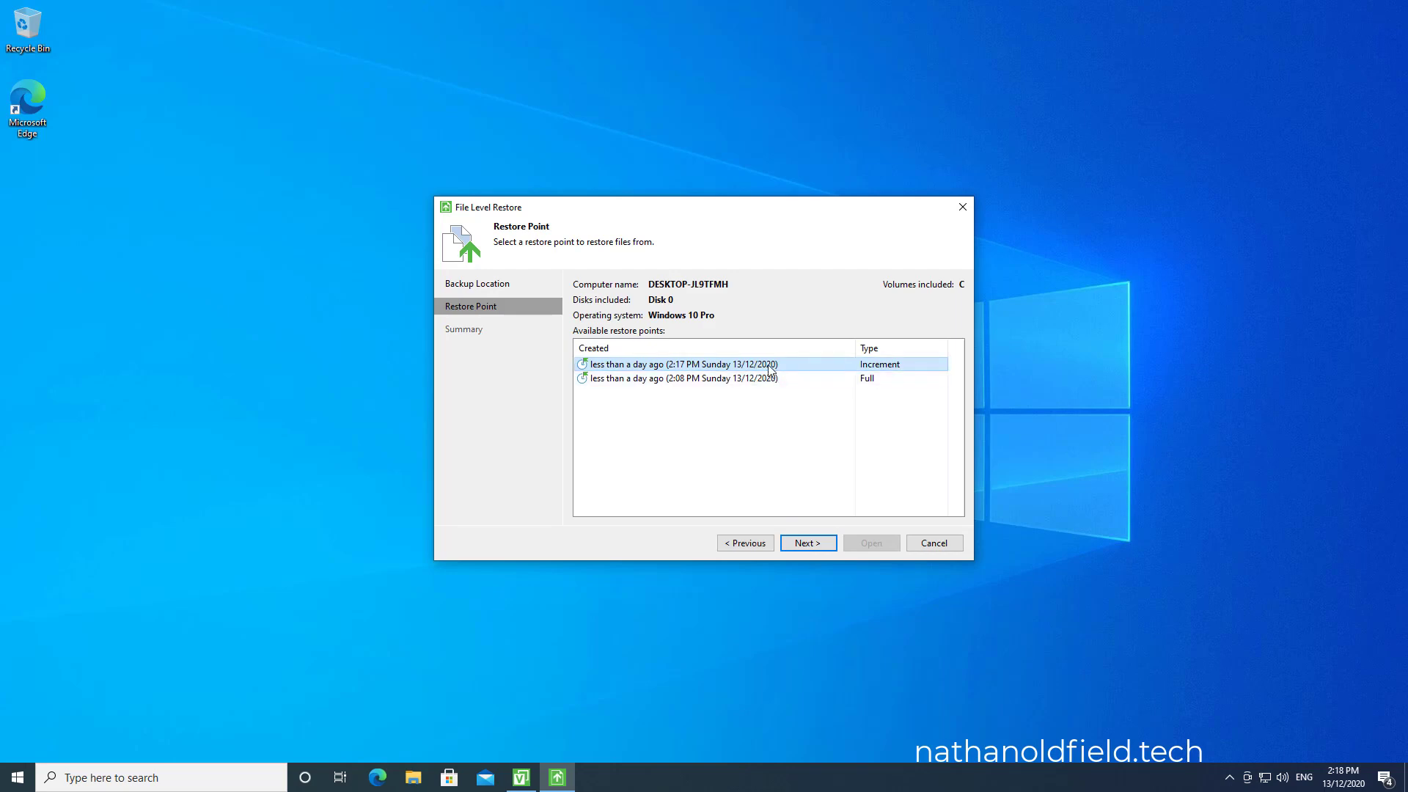
click(805, 543)
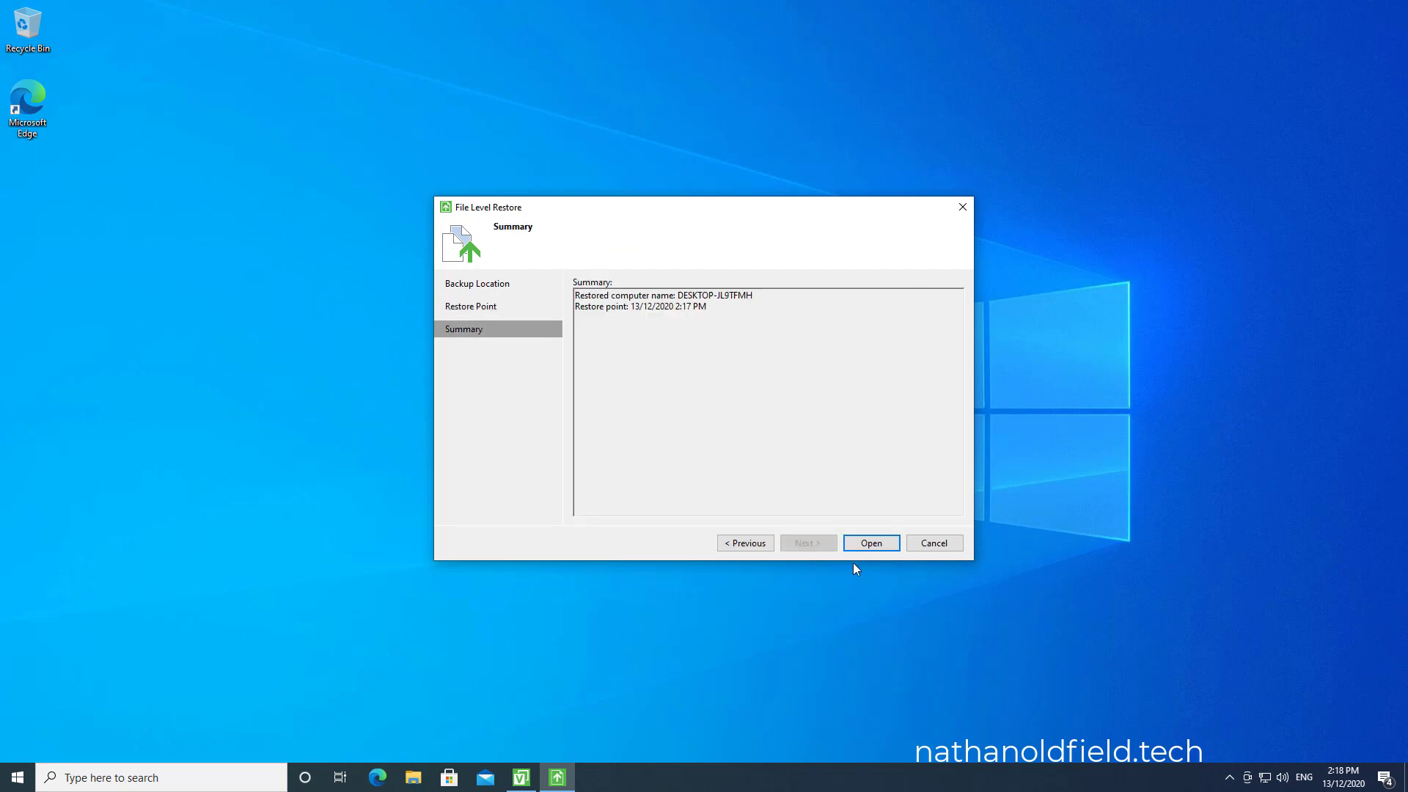
click(878, 541)
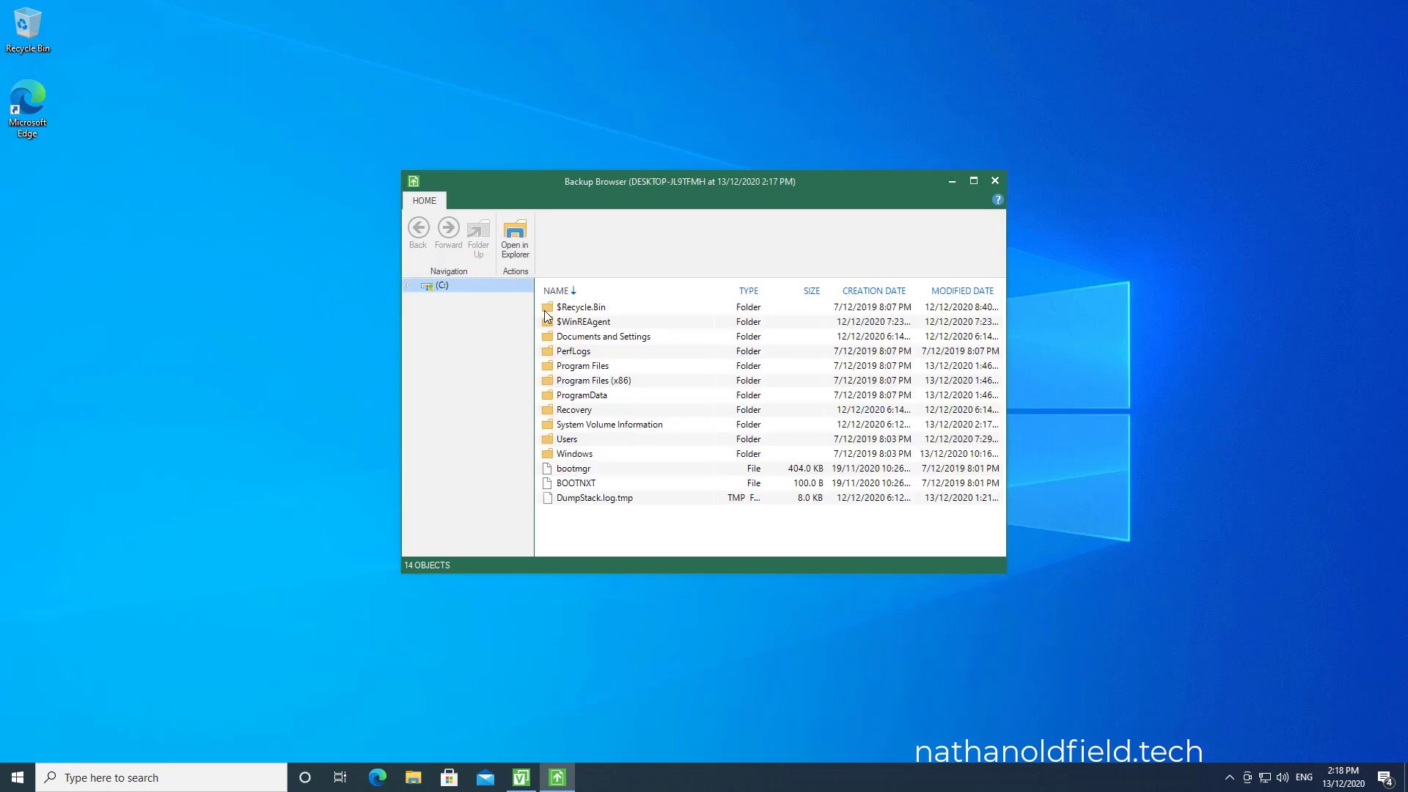
Check the Users\setup\Desktop folder in the 2:17 PM restore point for the deleted recovery ISO and close the Backup Browser.
double_click(571, 435)
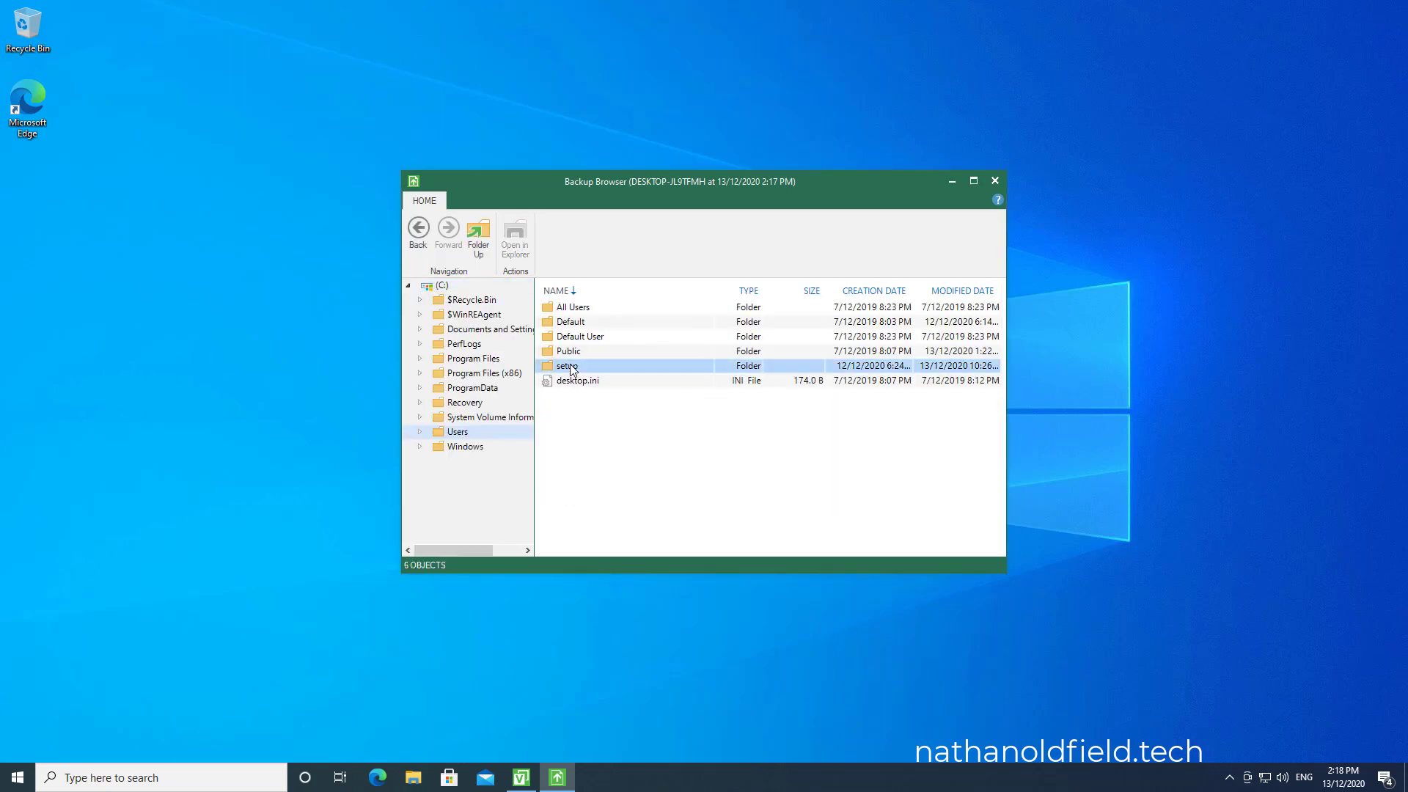
double_click(573, 367)
double_click(575, 378)
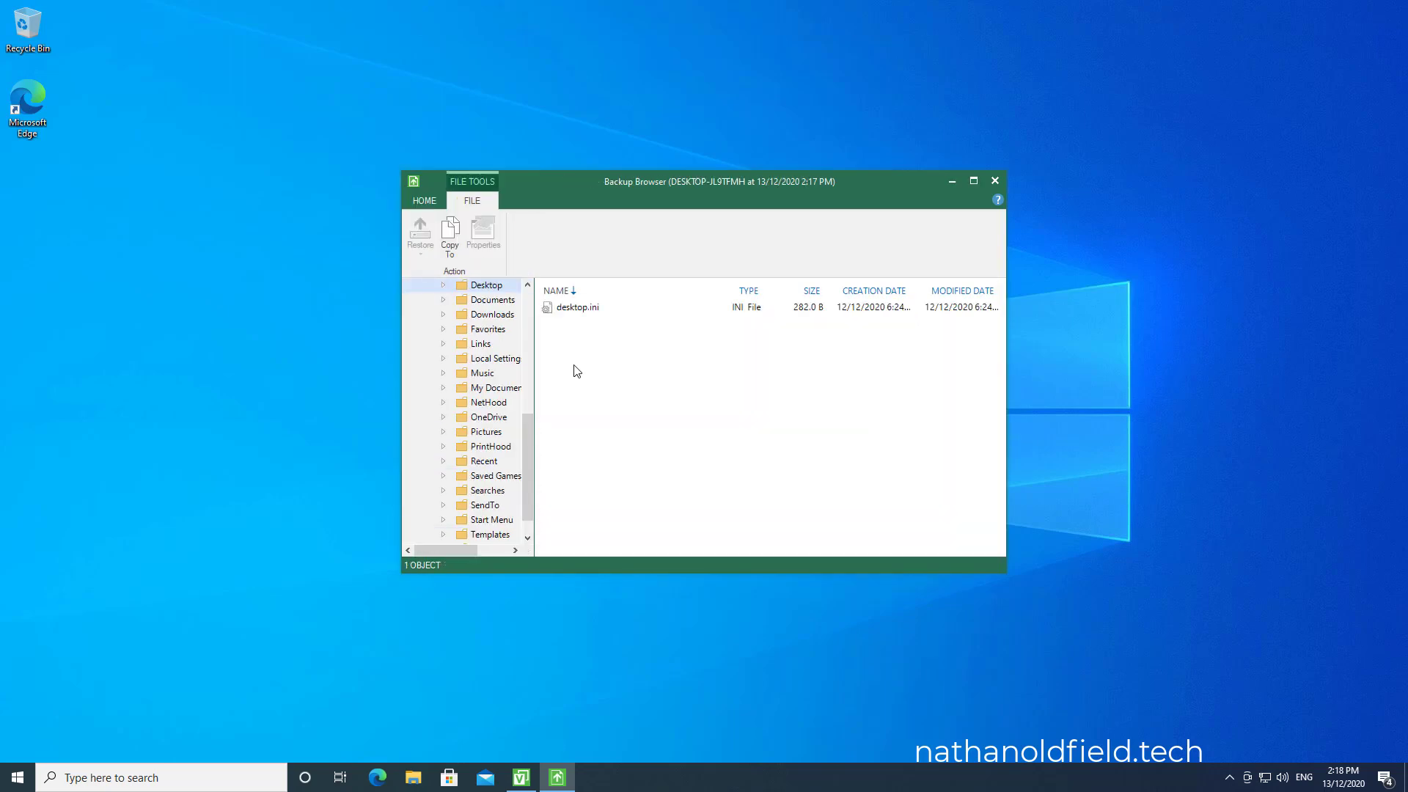
click(997, 181)
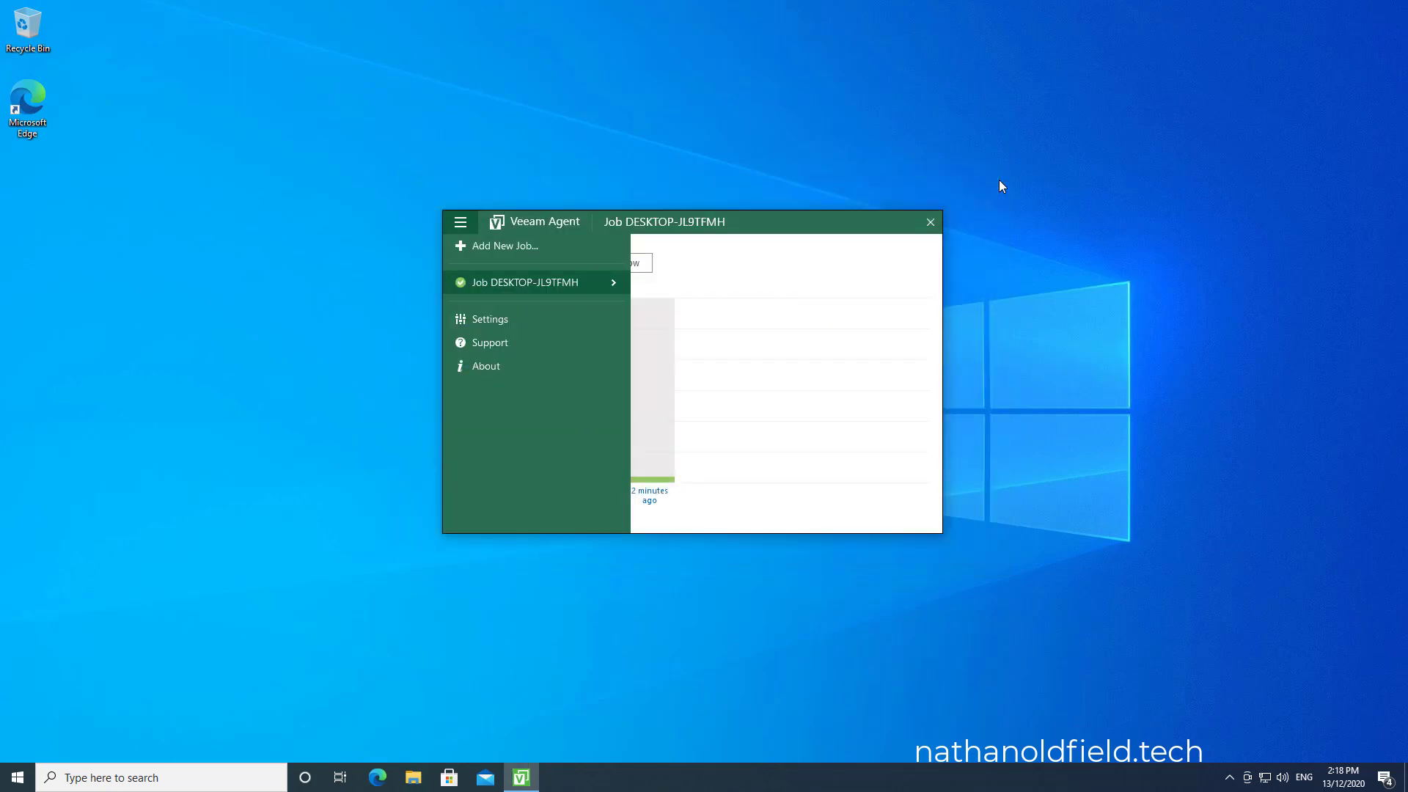
Start a file-level restore for job DESKTOP-JL9TFMH and open the 2:08 PM full restore point.
click(578, 283)
click(462, 223)
mouse_move(583, 281)
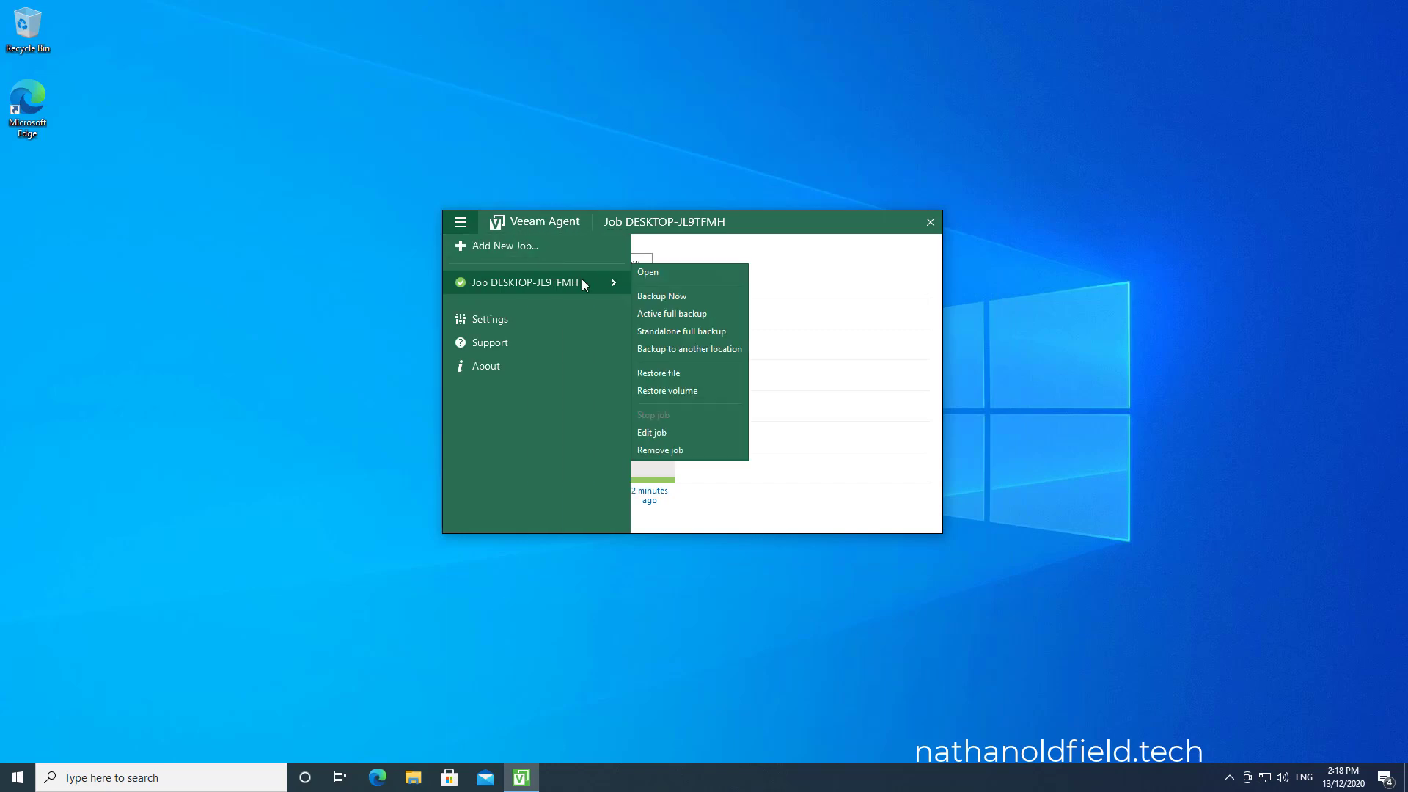
click(663, 376)
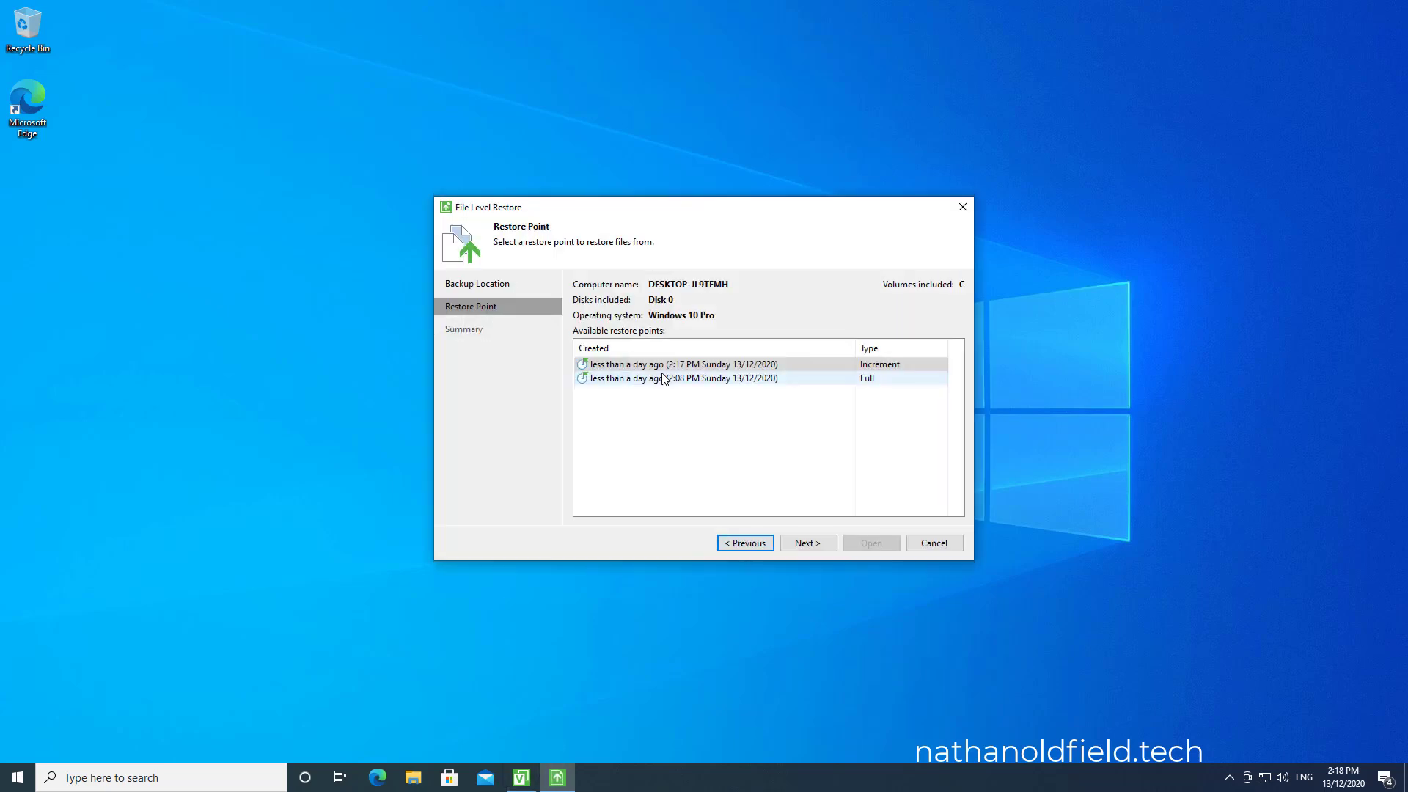
click(677, 378)
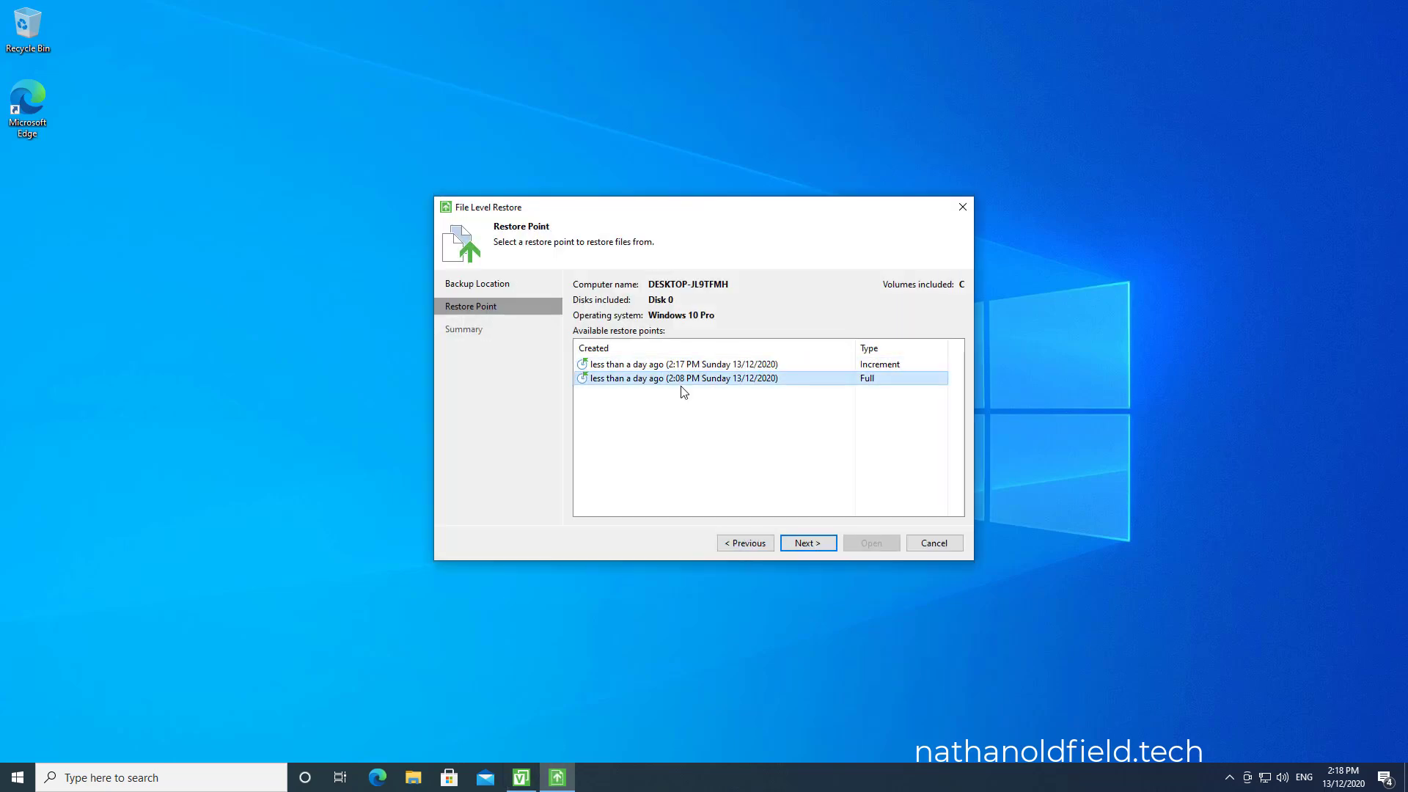
click(804, 543)
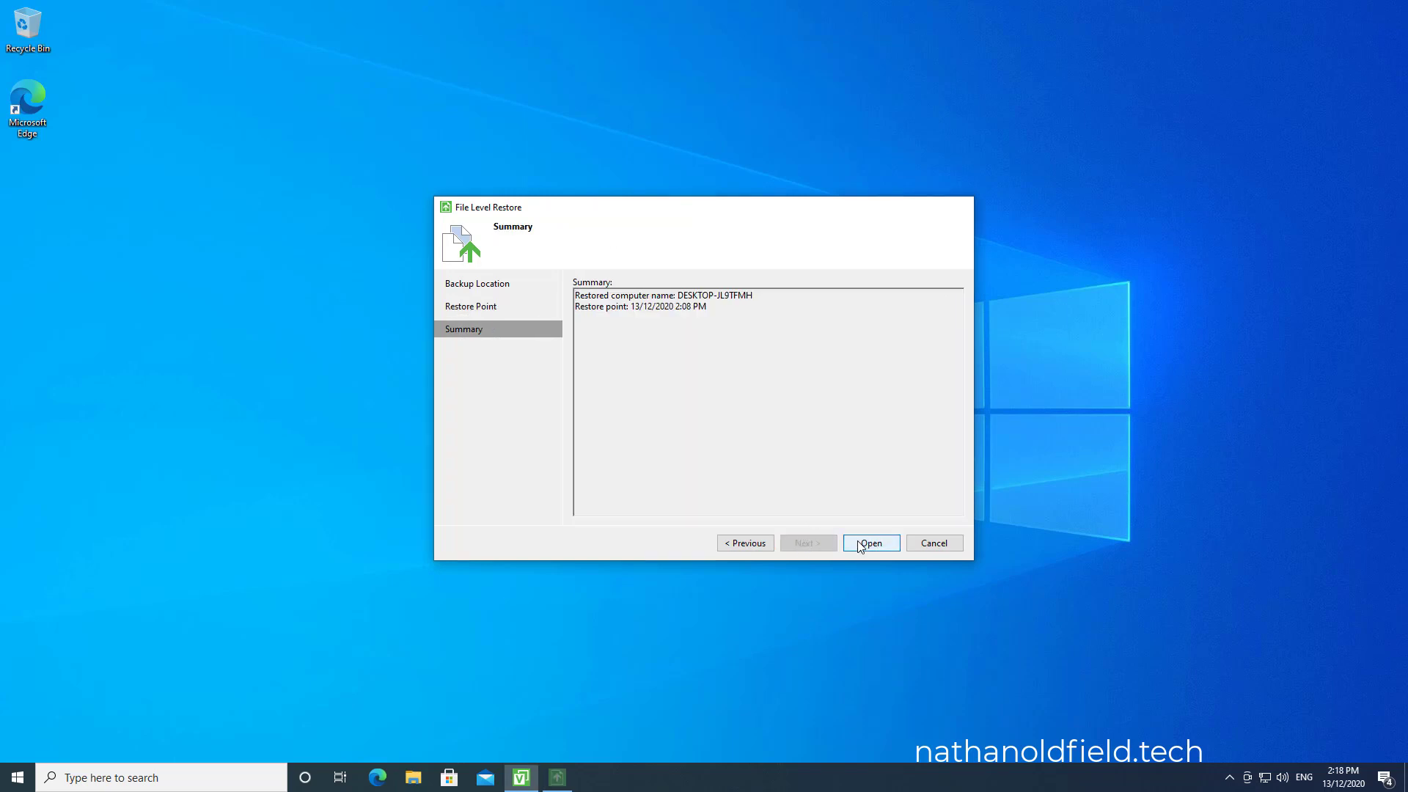
click(860, 545)
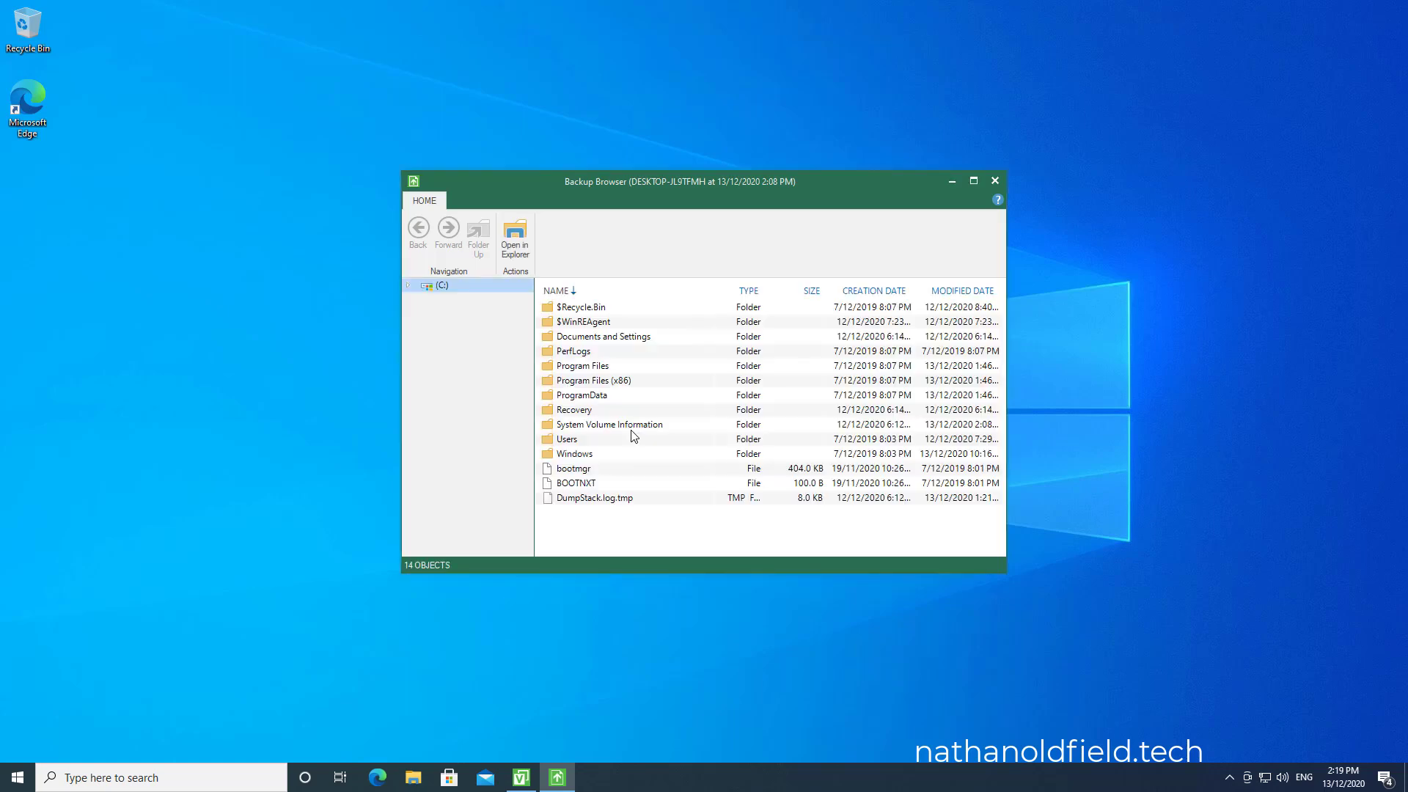
Restore the VeeamRecoveryMedia ISO from the backed-up Users\setup\Desktop folder to its original location and return to the job's status view.
double_click(570, 440)
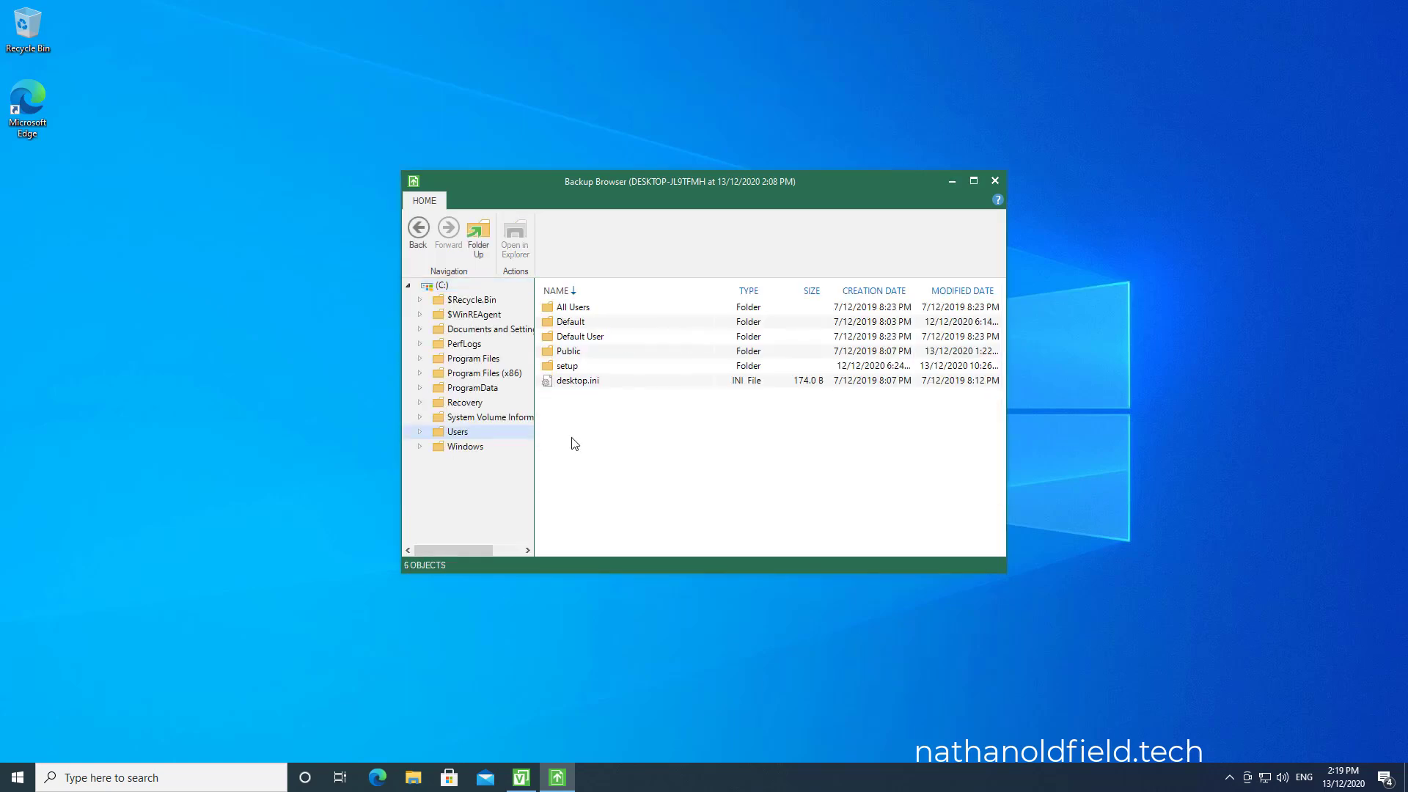
click(566, 368)
double_click(566, 368)
double_click(584, 382)
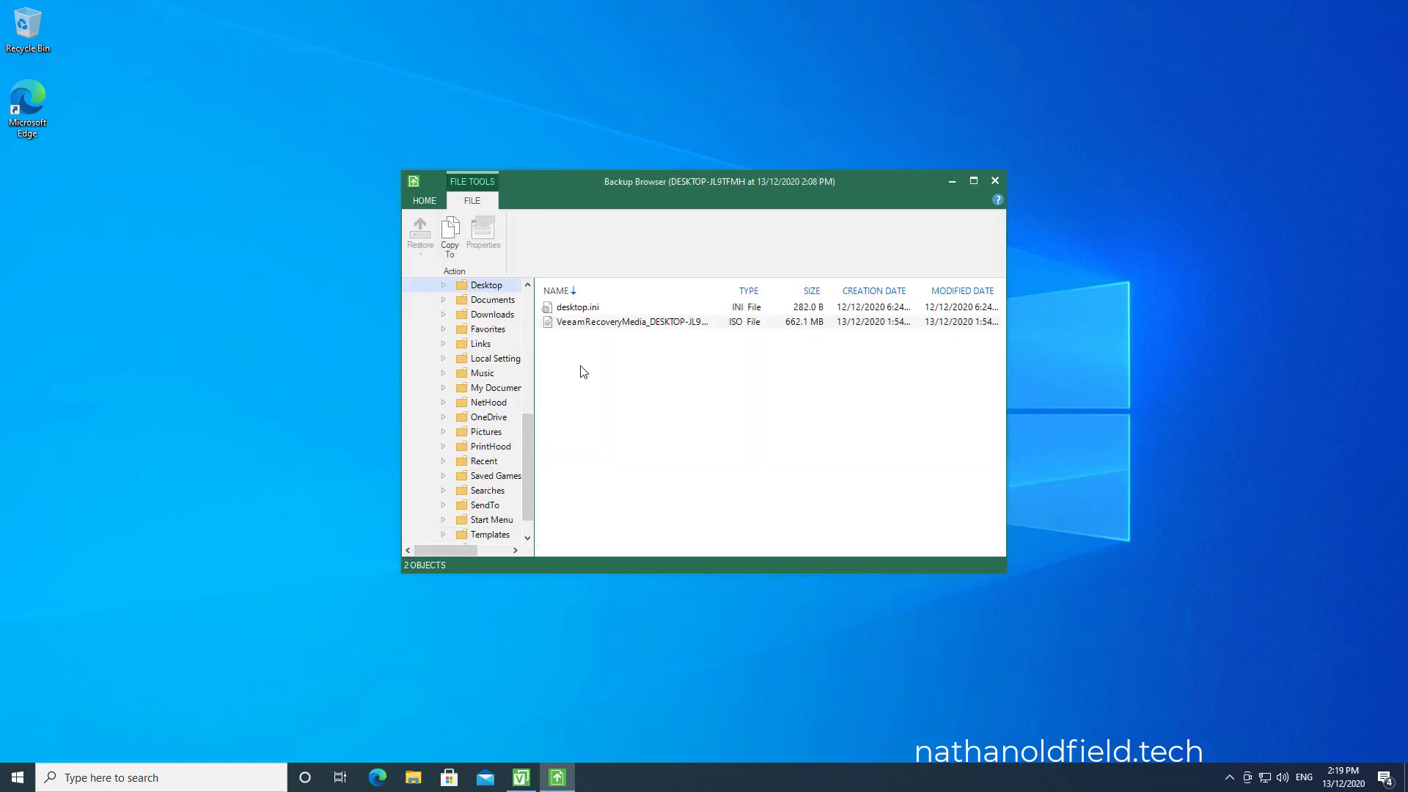
right_click(582, 329)
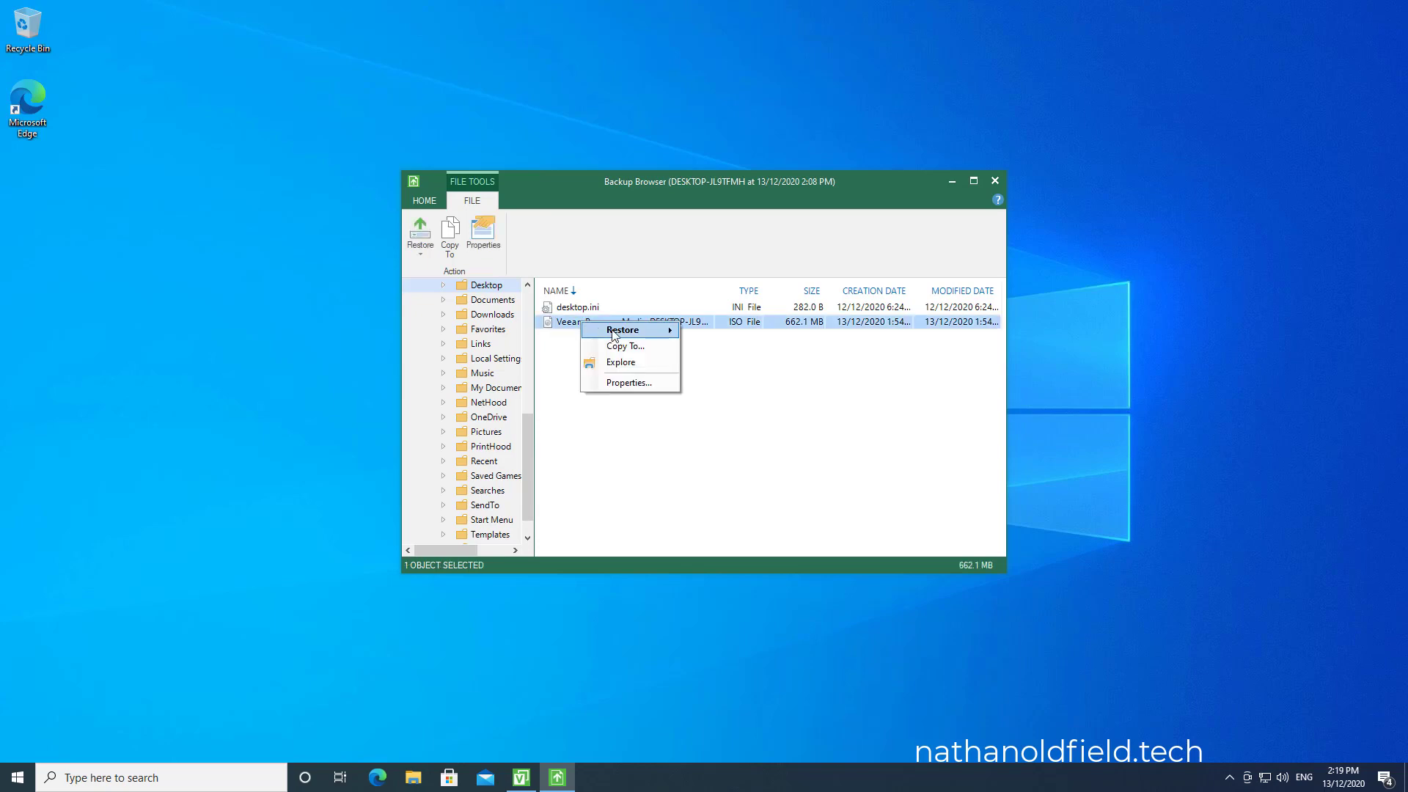
mouse_move(671, 334)
click(731, 336)
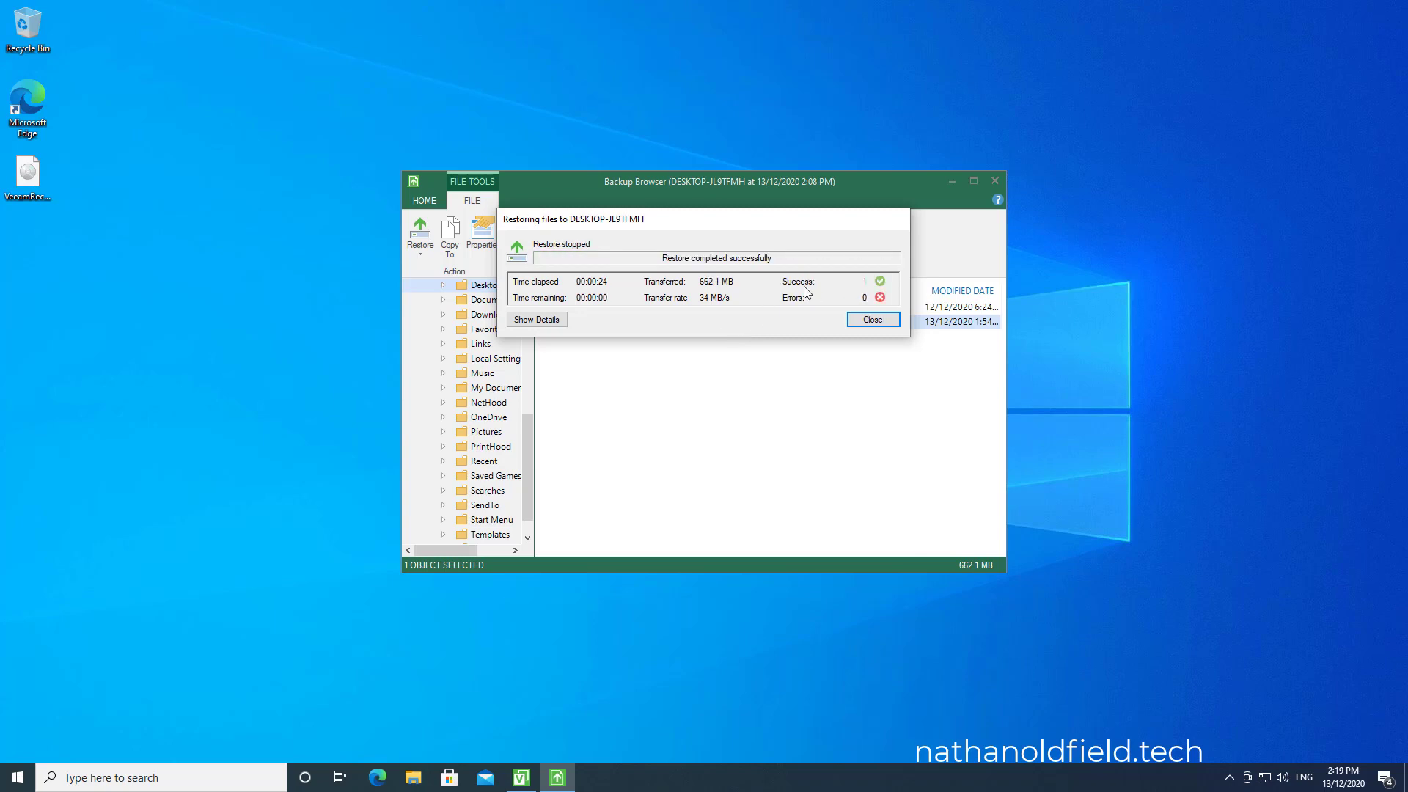
click(865, 320)
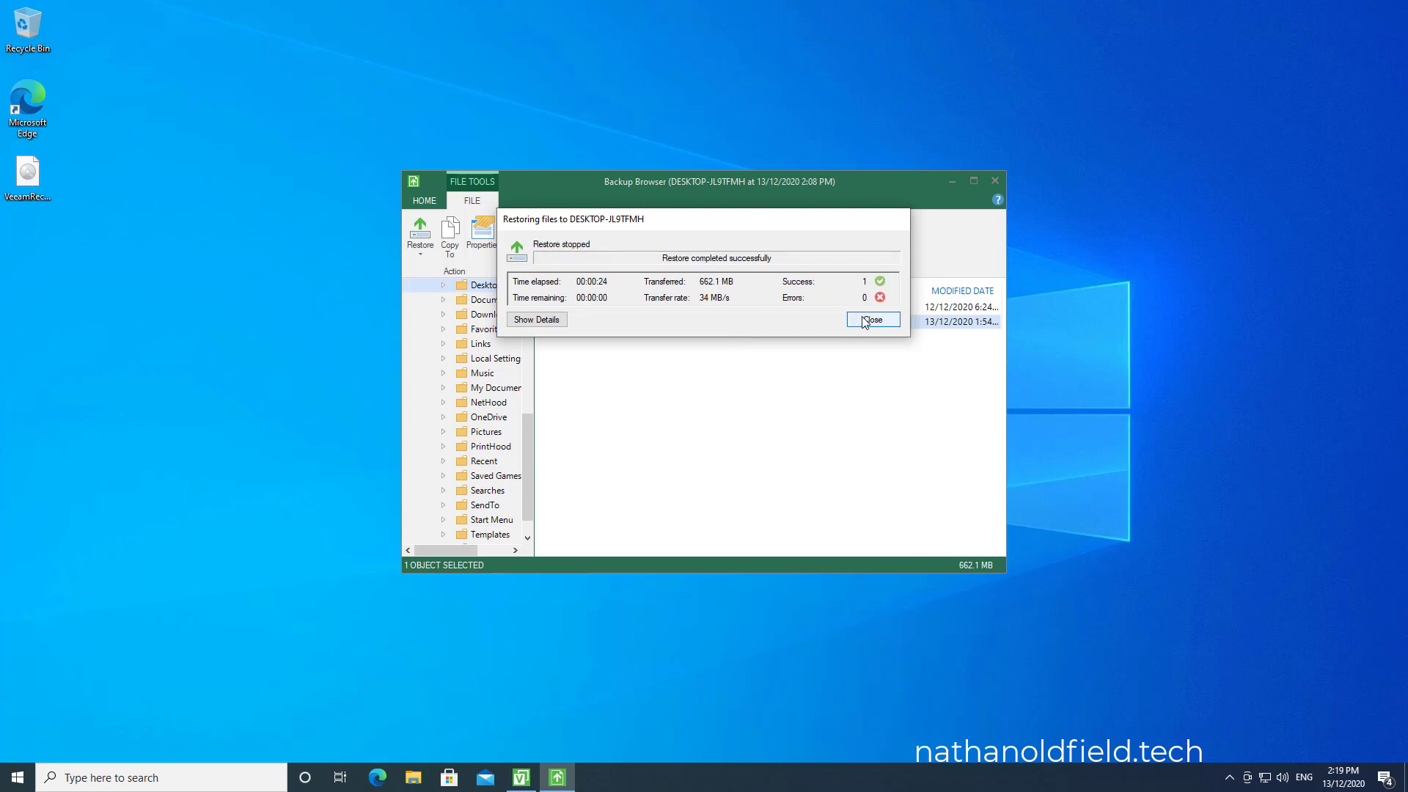
click(990, 184)
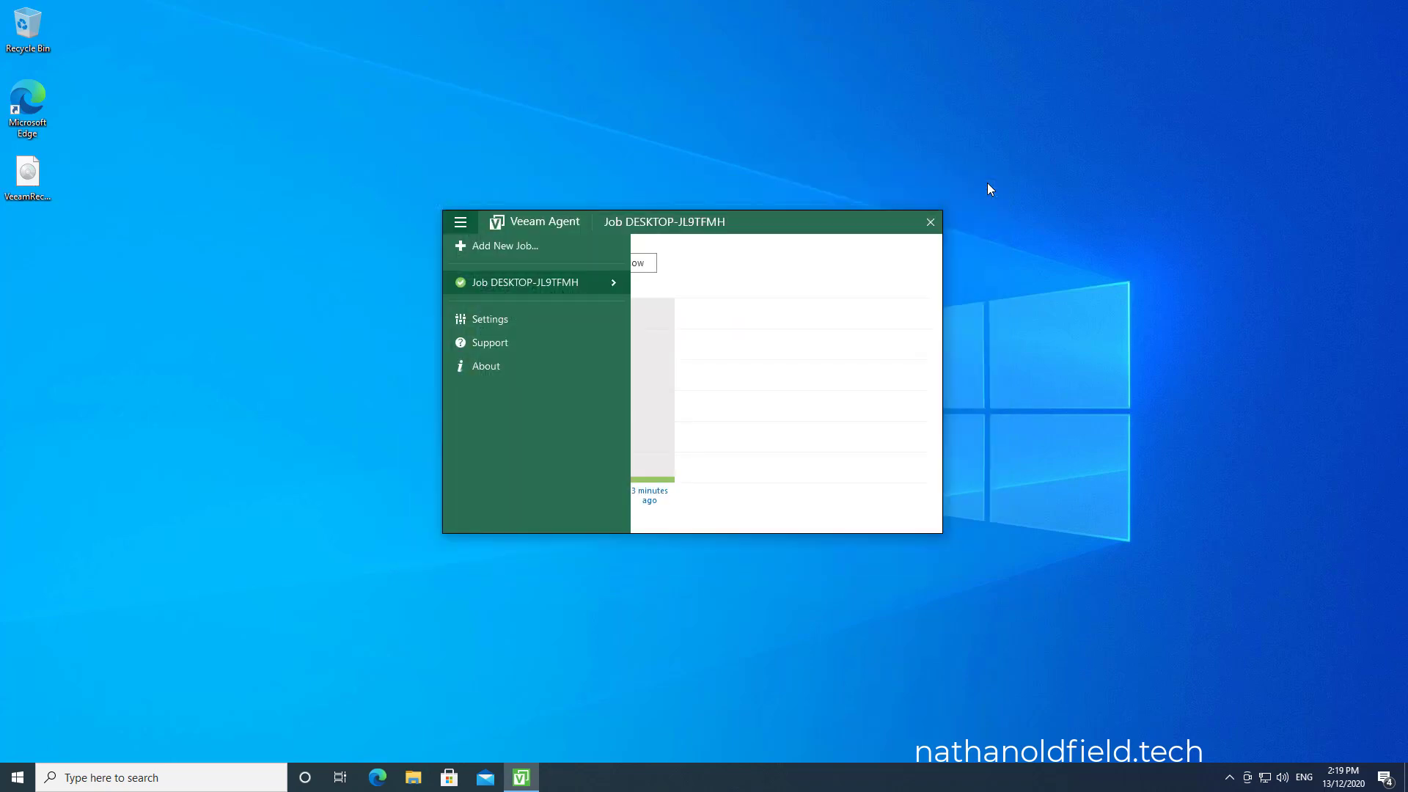
click(860, 280)
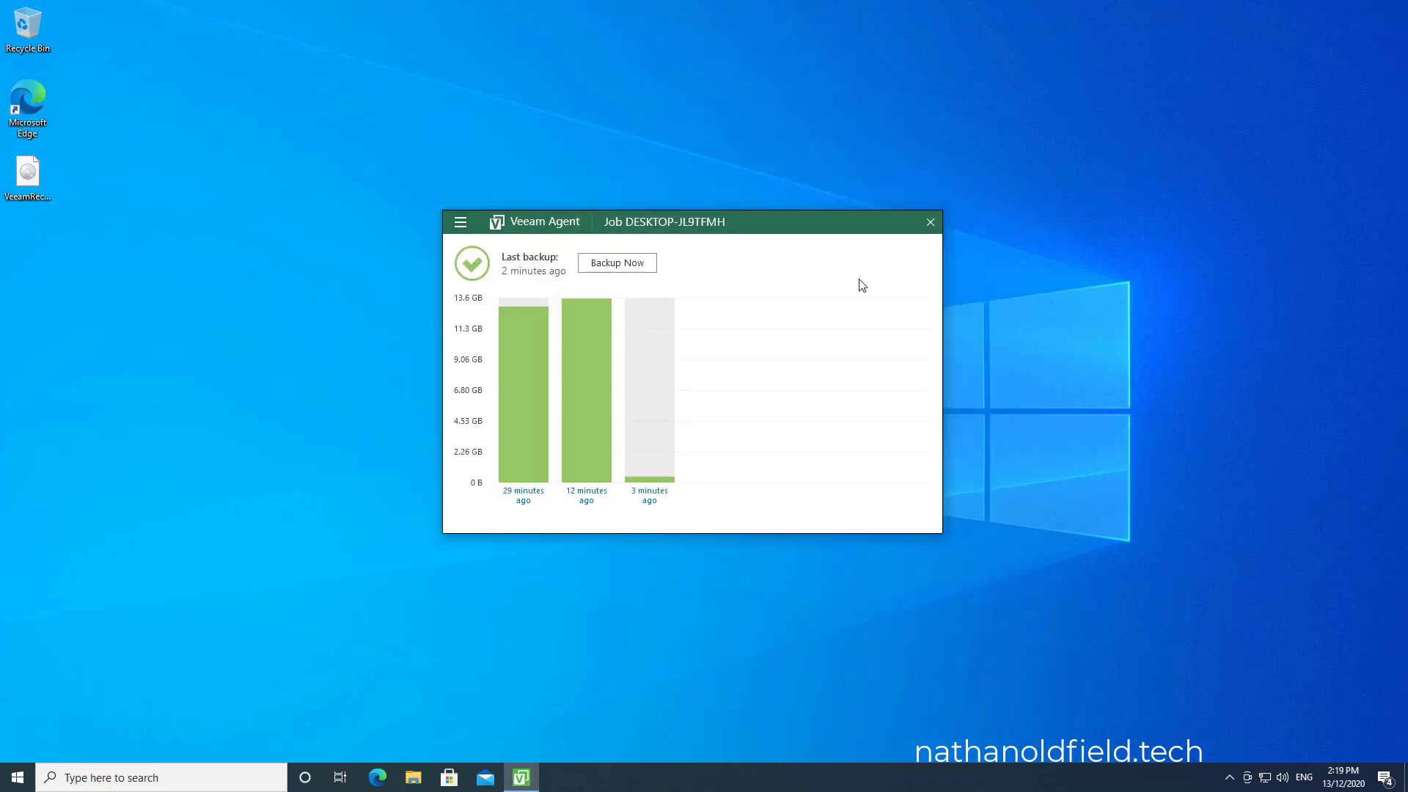